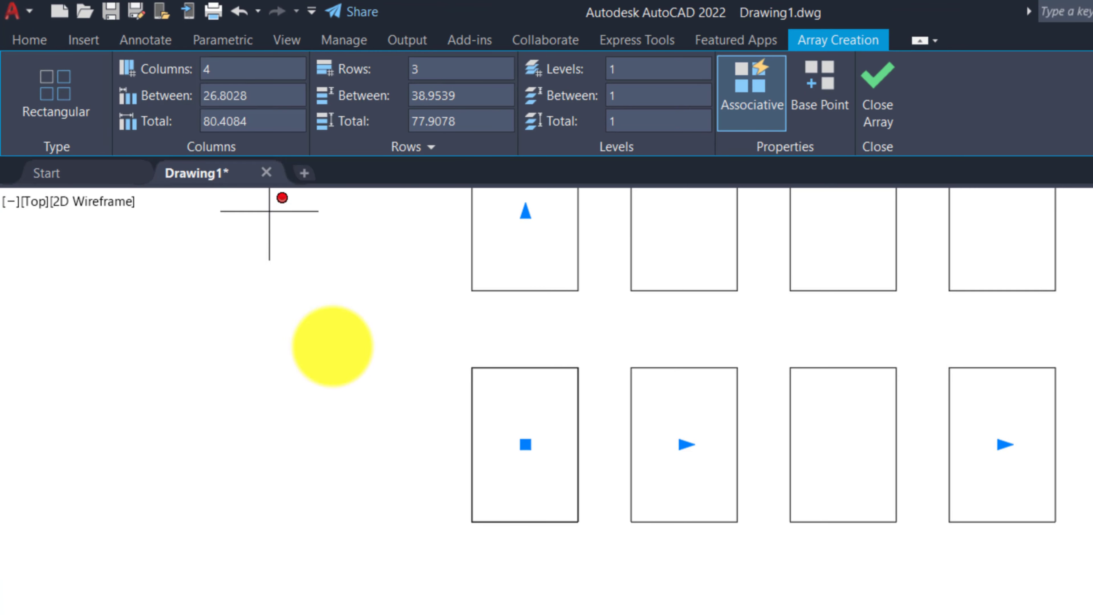
# Step: Set the rectangular array to 5 rows and 6 columns
pyautogui.scroll(-5, 542, 500)
pyautogui.scroll(2, 520, 447)
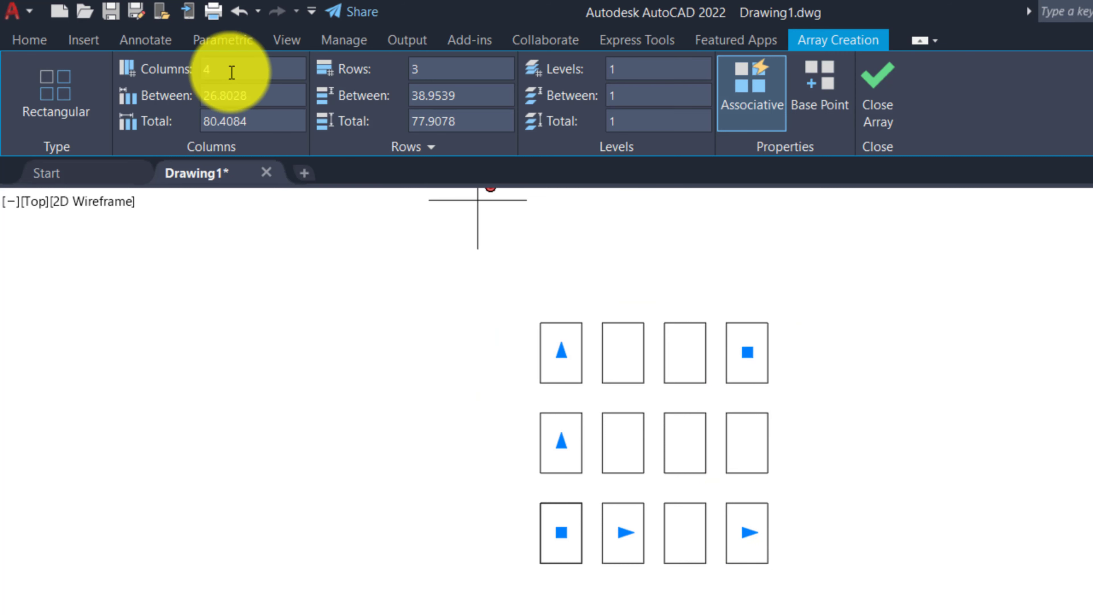
pyautogui.click(256, 69)
pyautogui.click(448, 68)
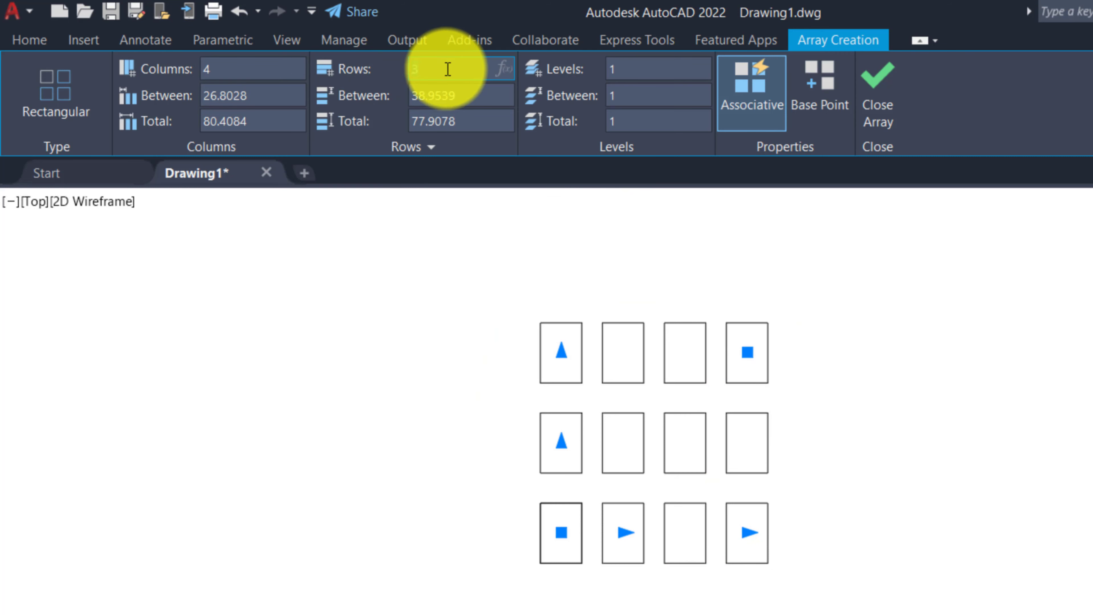
pyautogui.write('5')
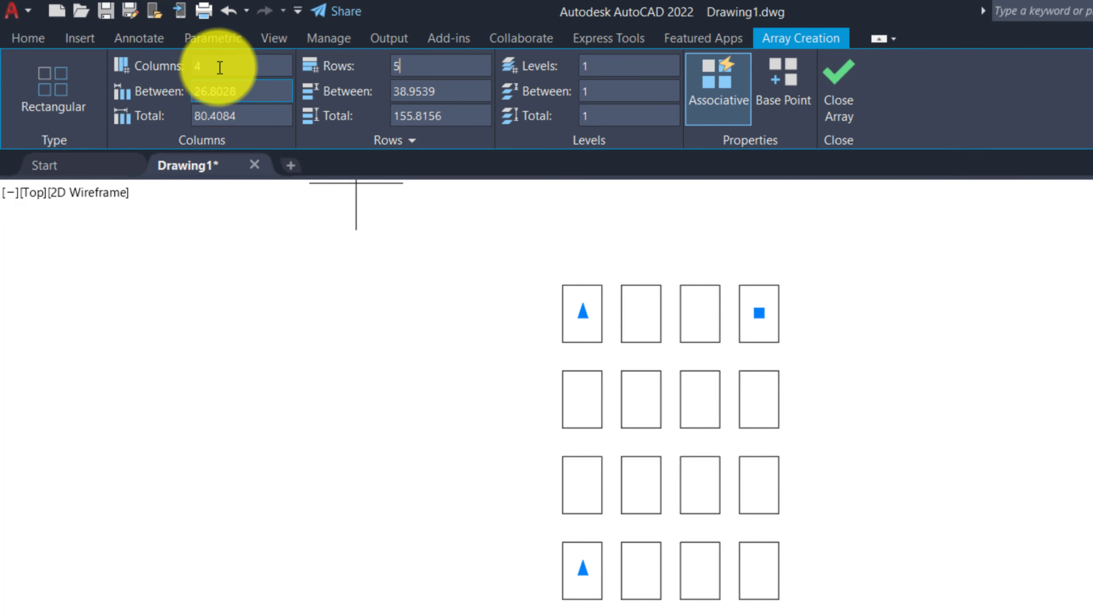
pyautogui.click(220, 67)
pyautogui.write('6')
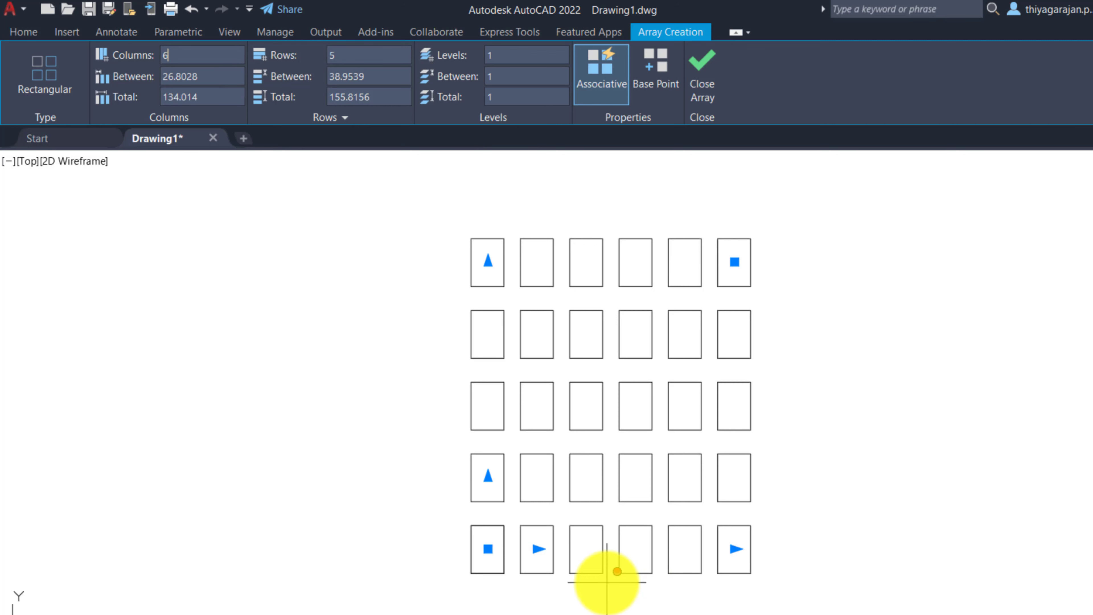
# Step: Set the array's spacing to 30 between columns and 50 between rows
pyautogui.click(215, 77)
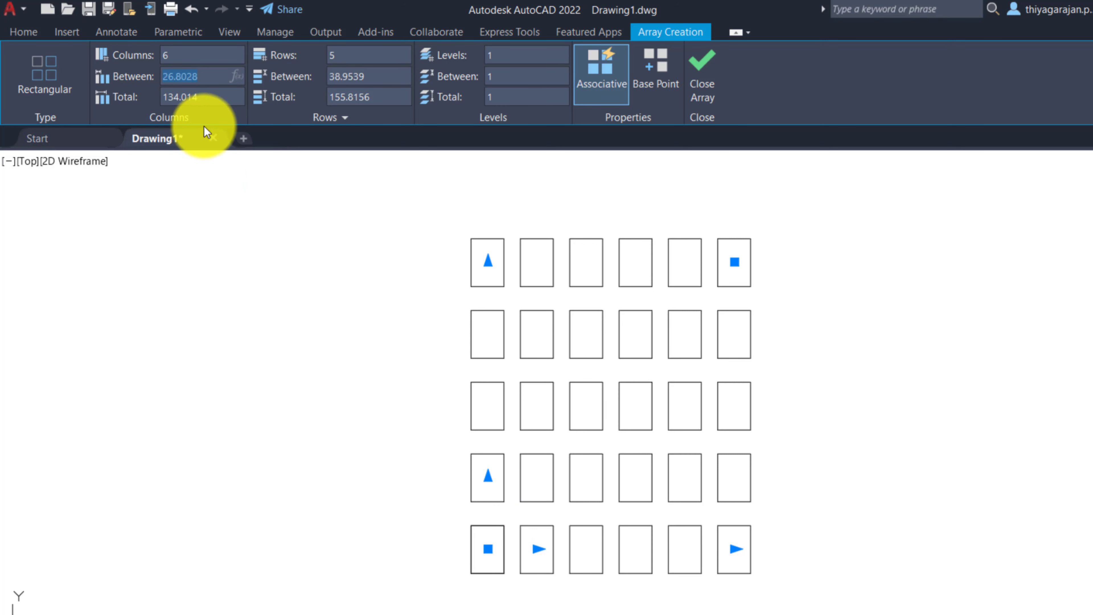
pyautogui.write('30')
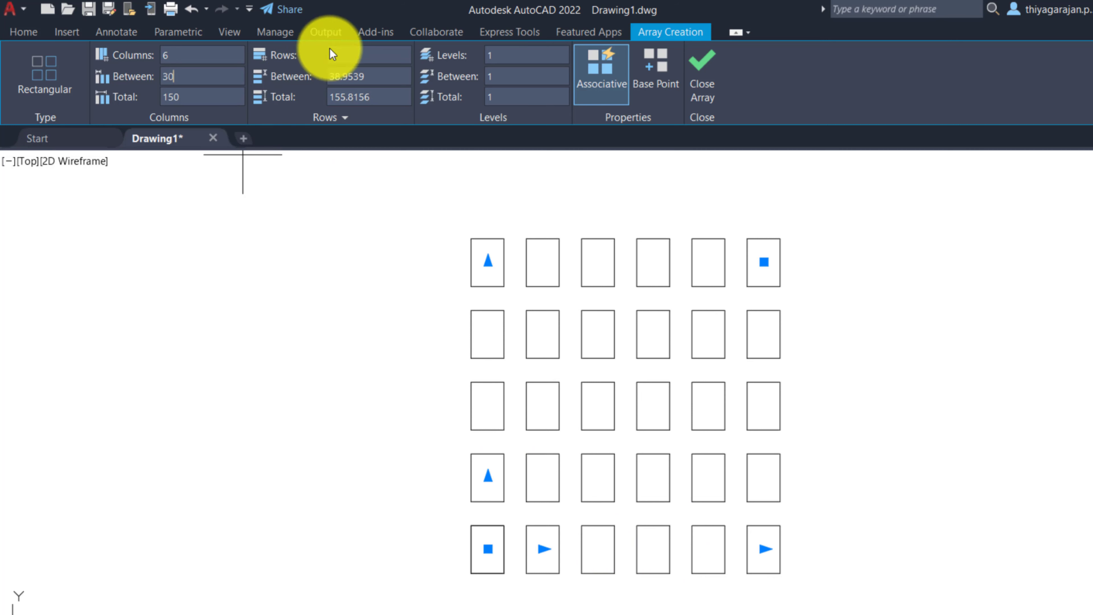
pyautogui.click(384, 77)
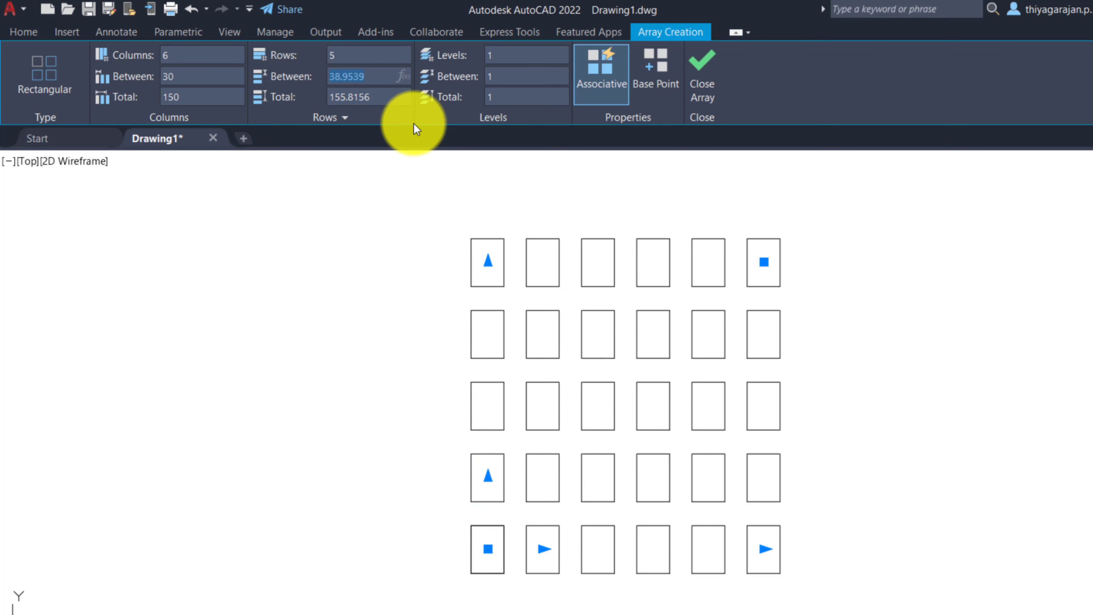
pyautogui.write('50')
pyautogui.press('Return')
# Step: Set the array's total column distance to 120 and its total row distance to 150
pyautogui.click(205, 97)
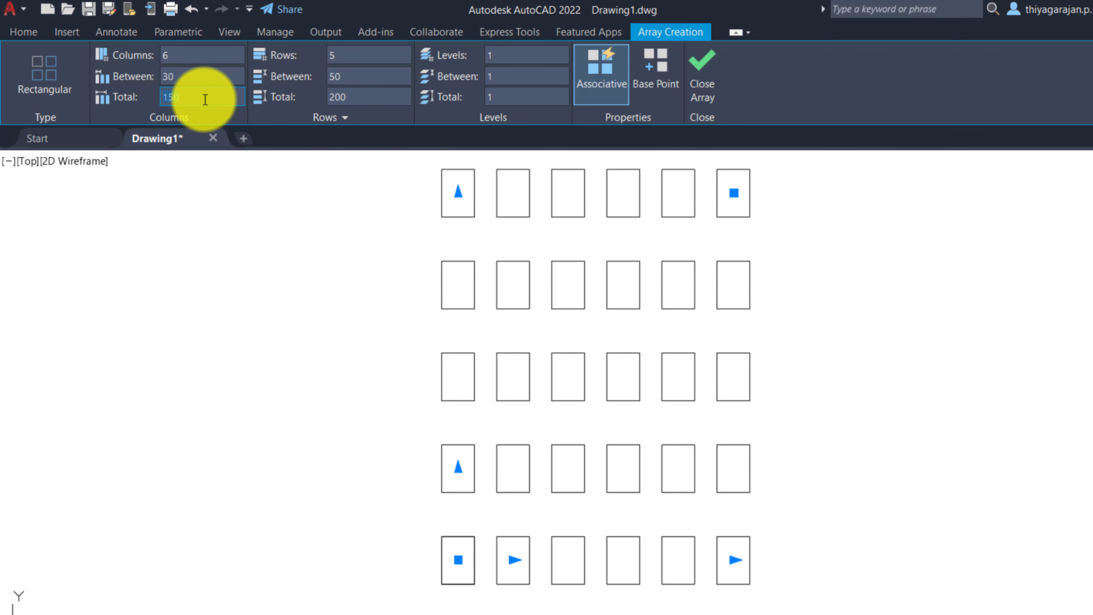
pyautogui.hotkey('shift', 'Tab')
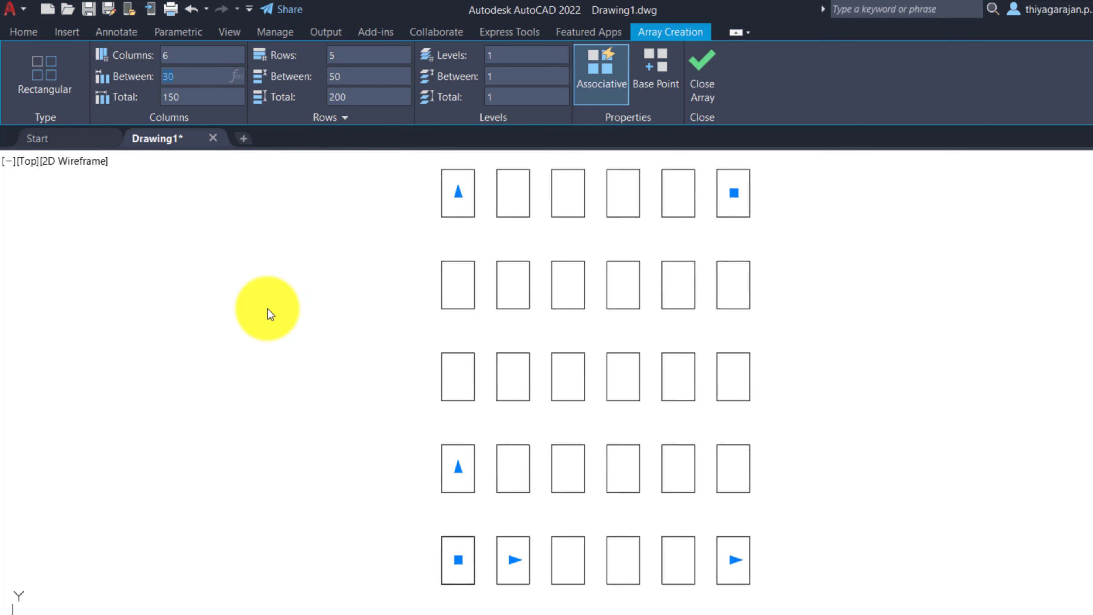
pyautogui.click(192, 103)
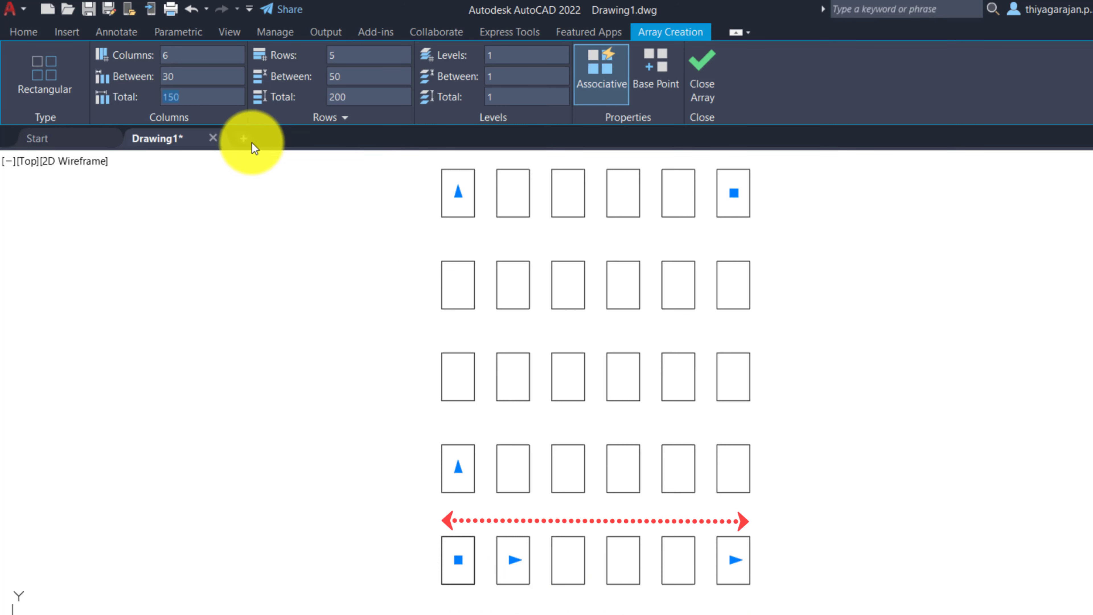
pyautogui.click(203, 81)
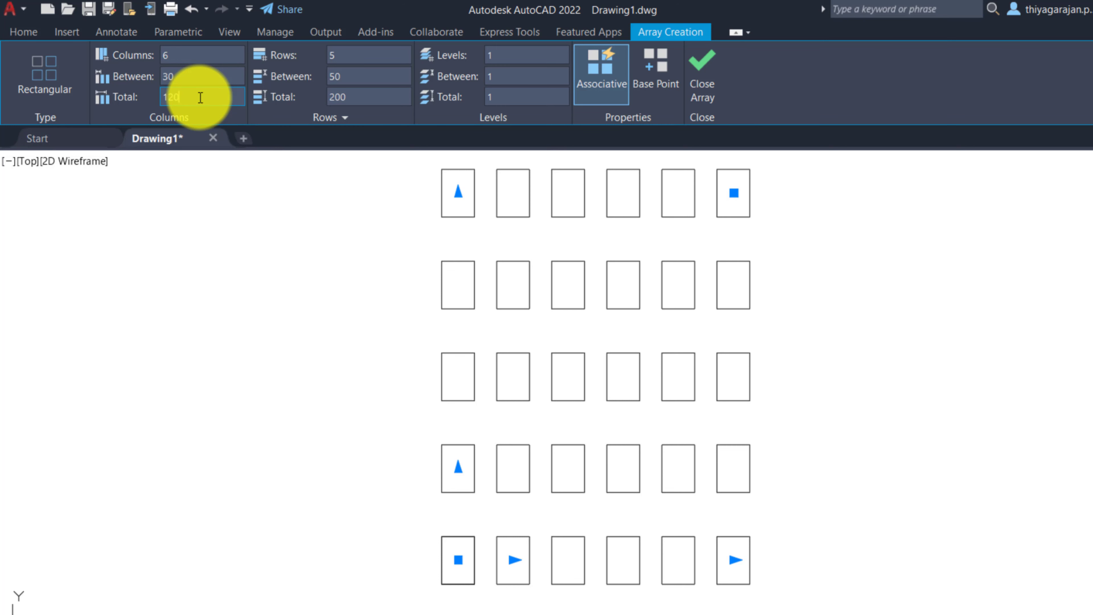
pyautogui.press('Return')
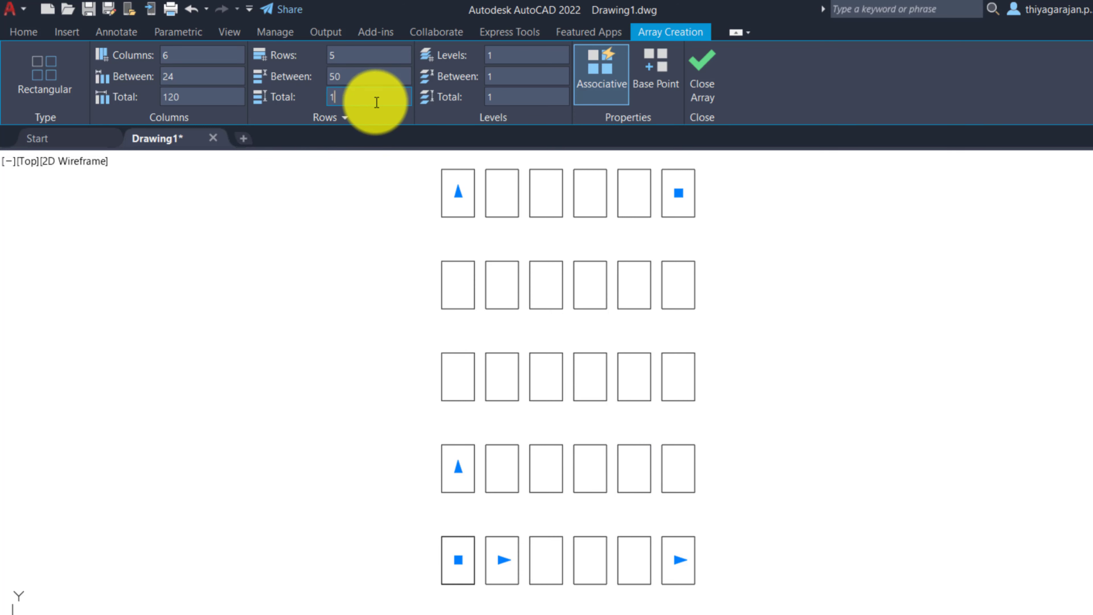
pyautogui.press('Return')
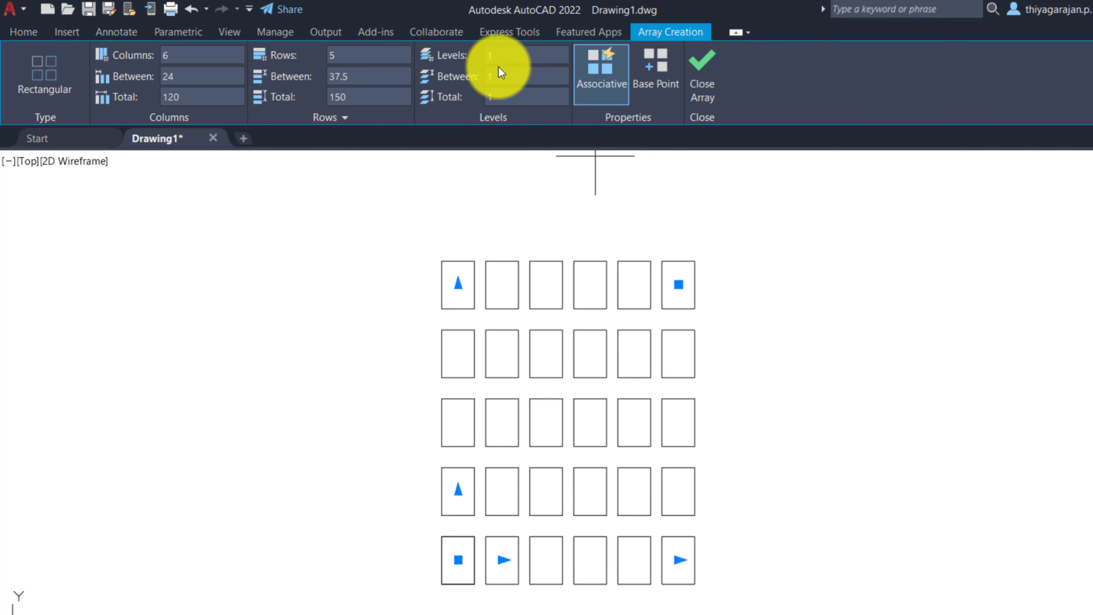
# Step: Give the rectangular array 3 levels with a spacing of 50 between them
pyautogui.click(496, 98)
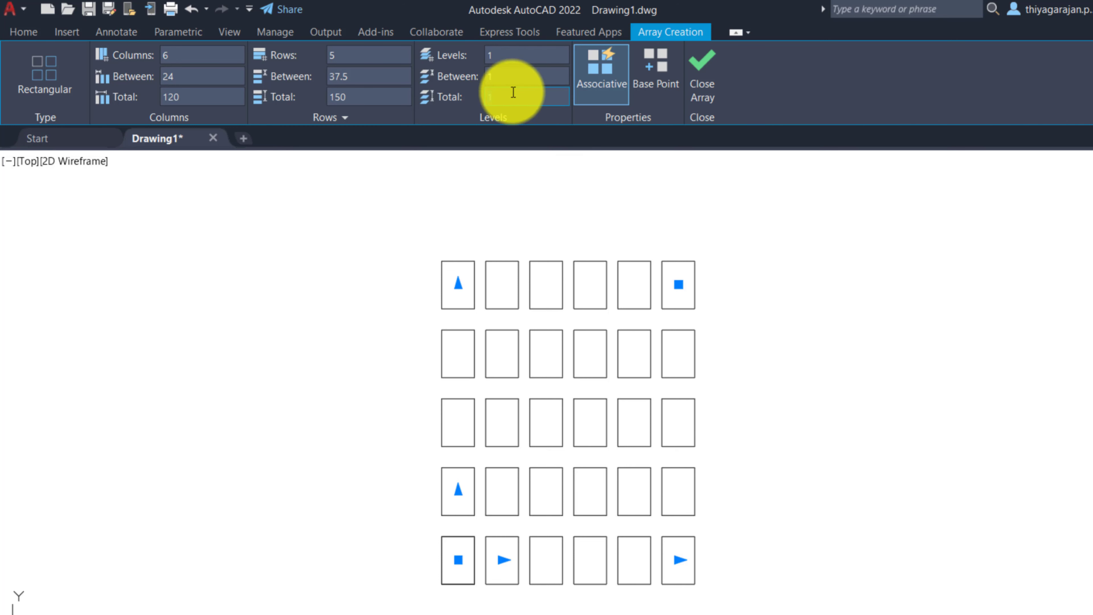
pyautogui.click(507, 57)
pyautogui.write('3')
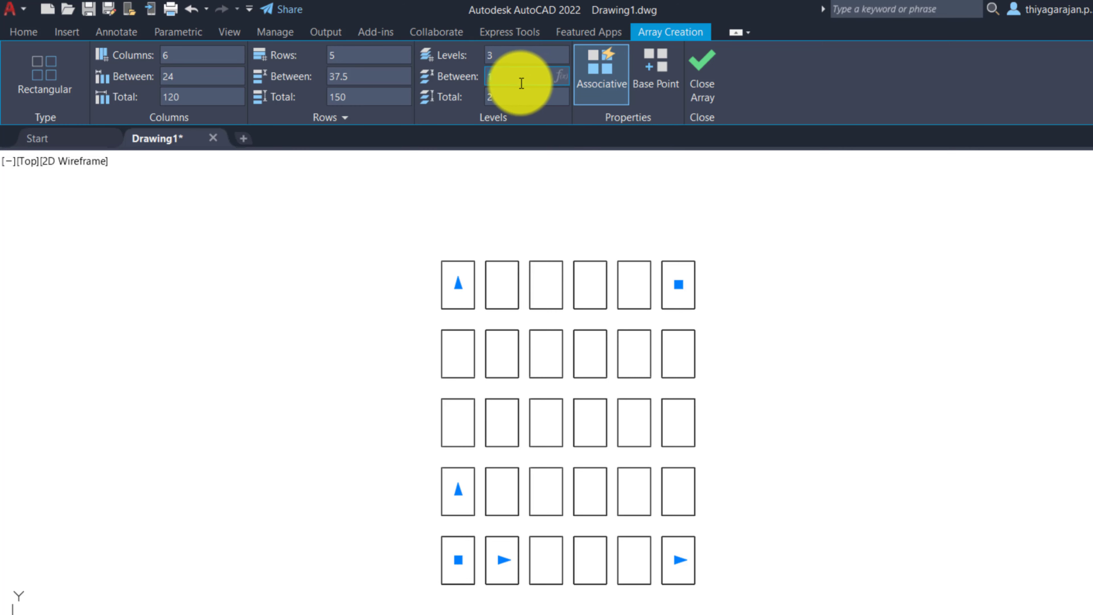
pyautogui.click(521, 82)
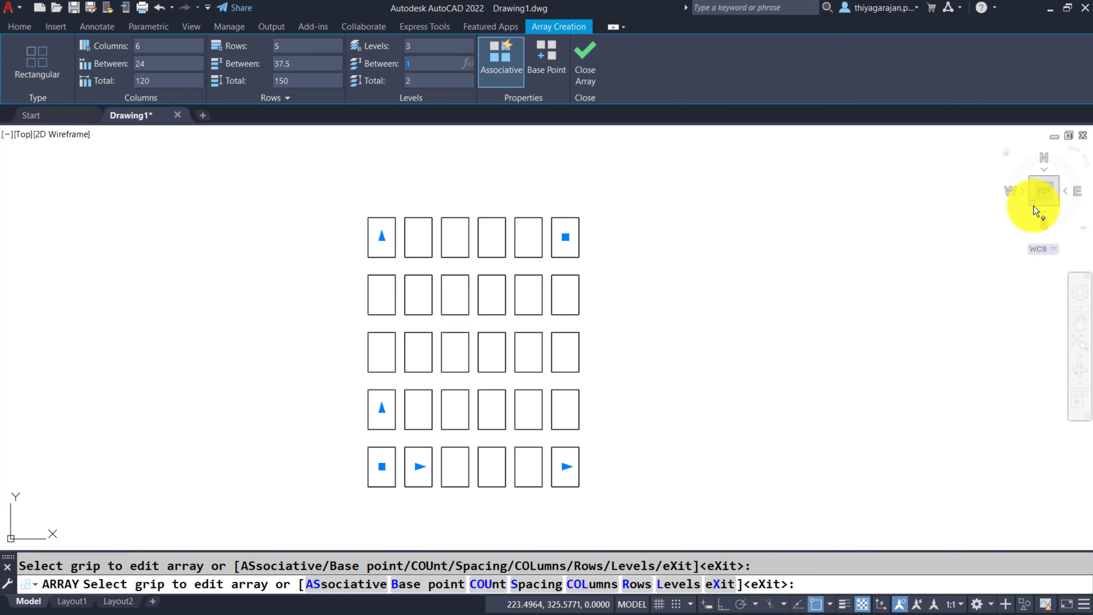
pyautogui.click(1034, 204)
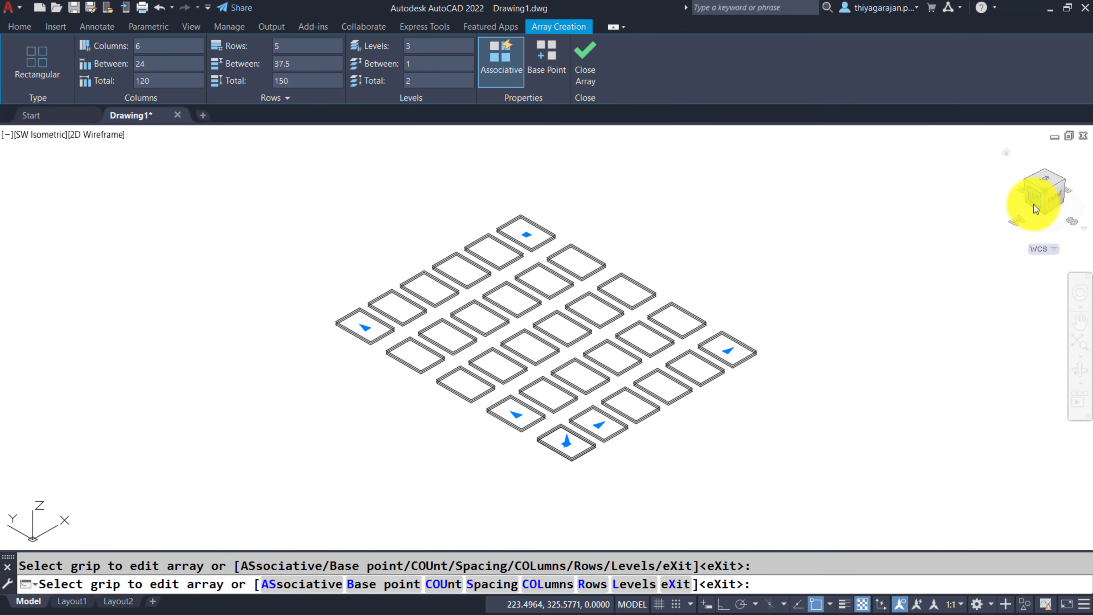
pyautogui.scroll(8, 572, 461)
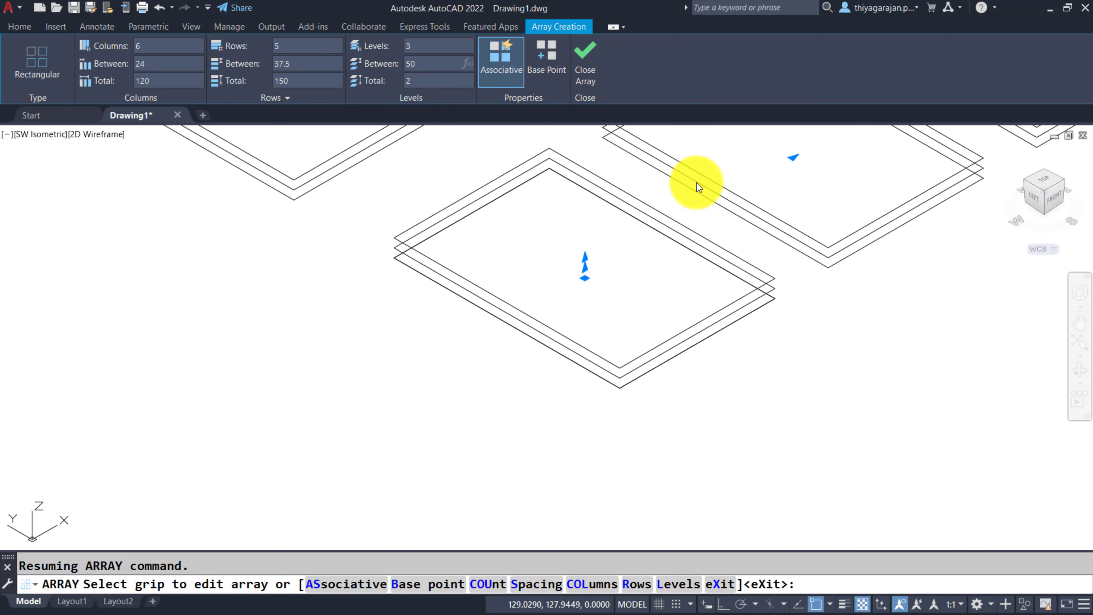
pyautogui.press('Return')
# Step: Examine the stacked levels of the array in 3D and restore the Top view
pyautogui.scroll(-6, 657, 475)
pyautogui.scroll(-2, 657, 475)
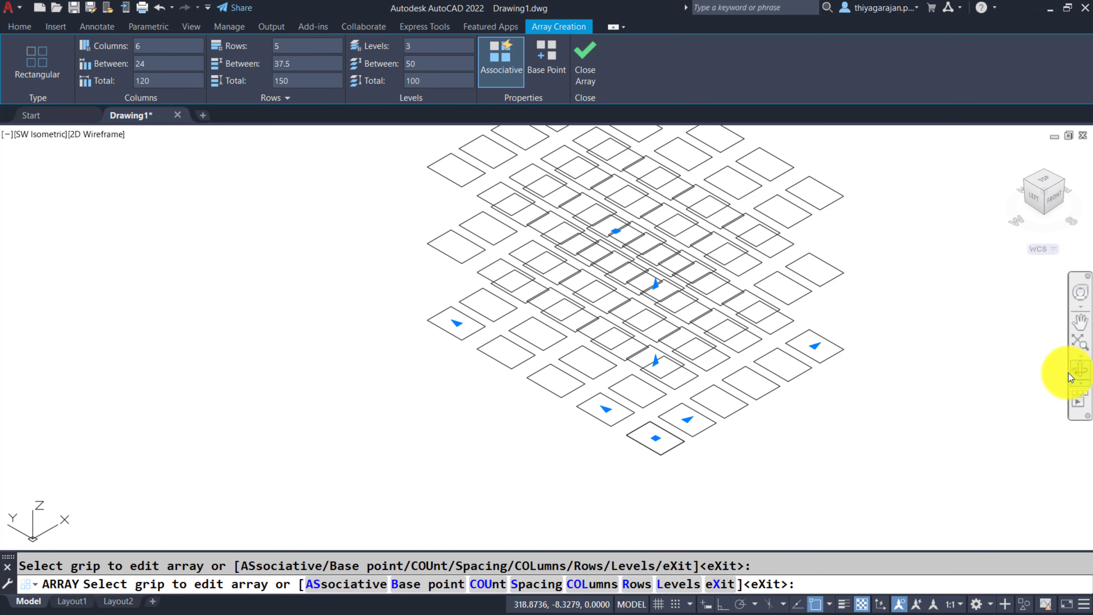
pyautogui.click(1081, 380)
pyautogui.moveTo(844, 369)
pyautogui.mouseDown()
pyautogui.moveTo(788, 310)
pyautogui.moveTo(808, 331)
pyautogui.moveTo(847, 330)
pyautogui.moveTo(861, 311)
pyautogui.moveTo(839, 365)
pyautogui.mouseUp()
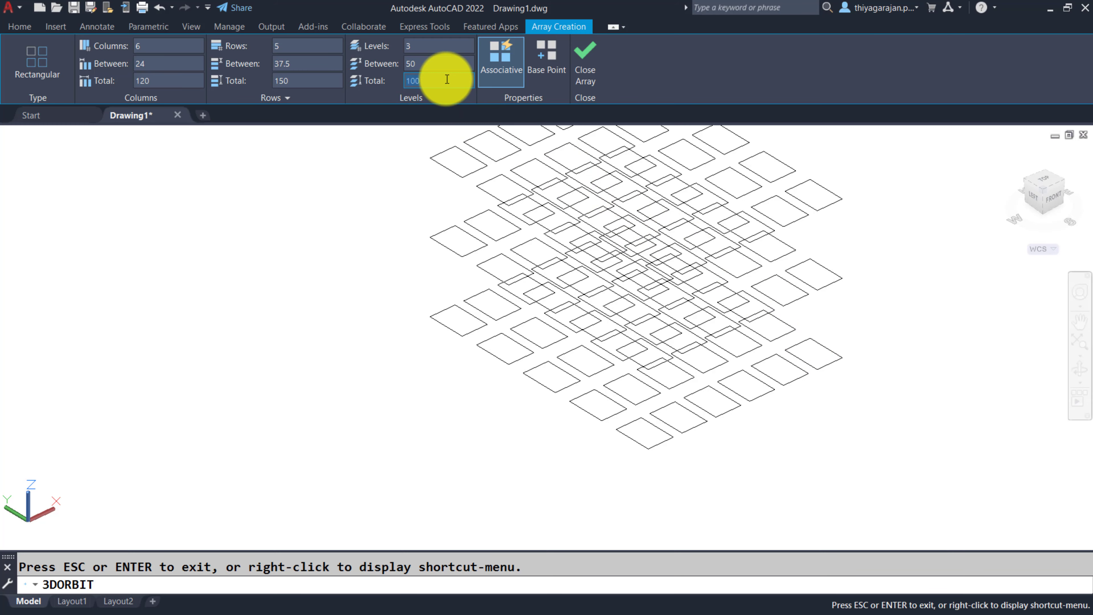
pyautogui.click(1044, 185)
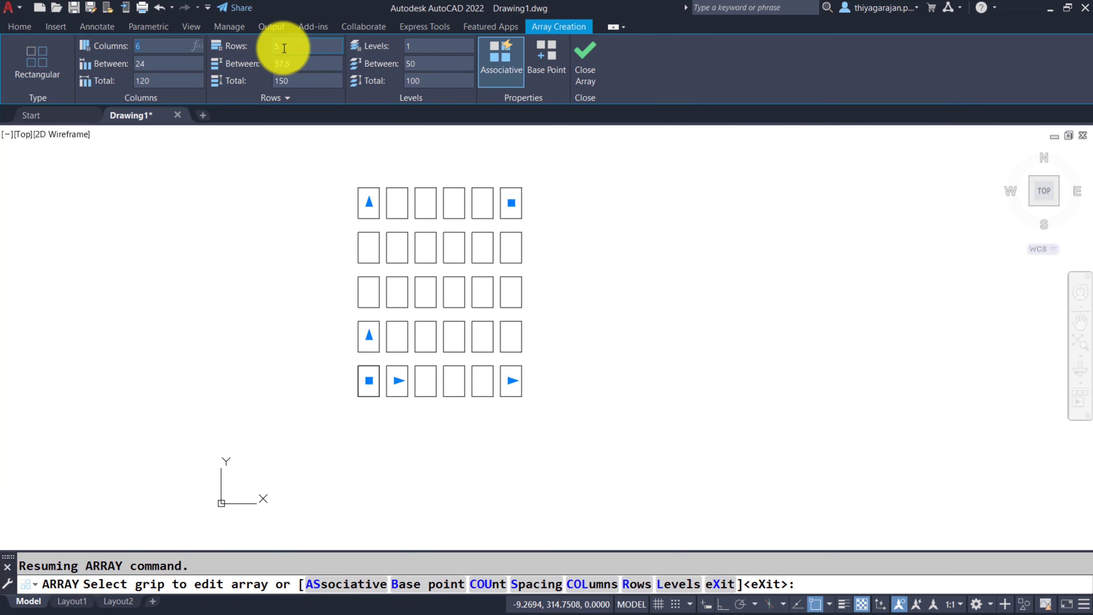
# Step: Move the whole array away from the source rectangle by its base grip, to about 194.6, 96.6
pyautogui.click(302, 46)
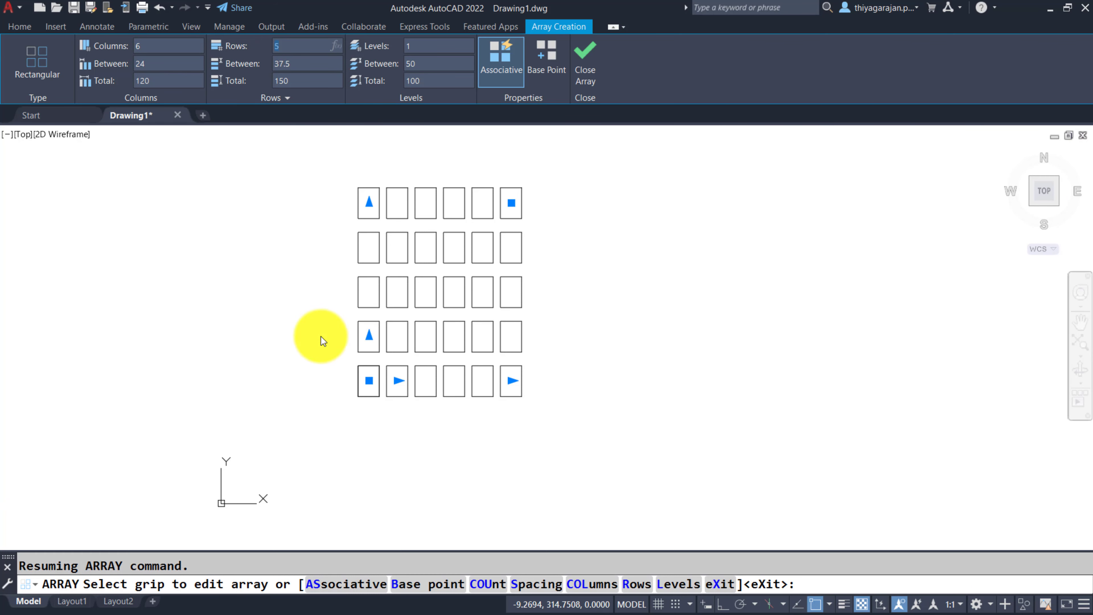
pyautogui.click(370, 384)
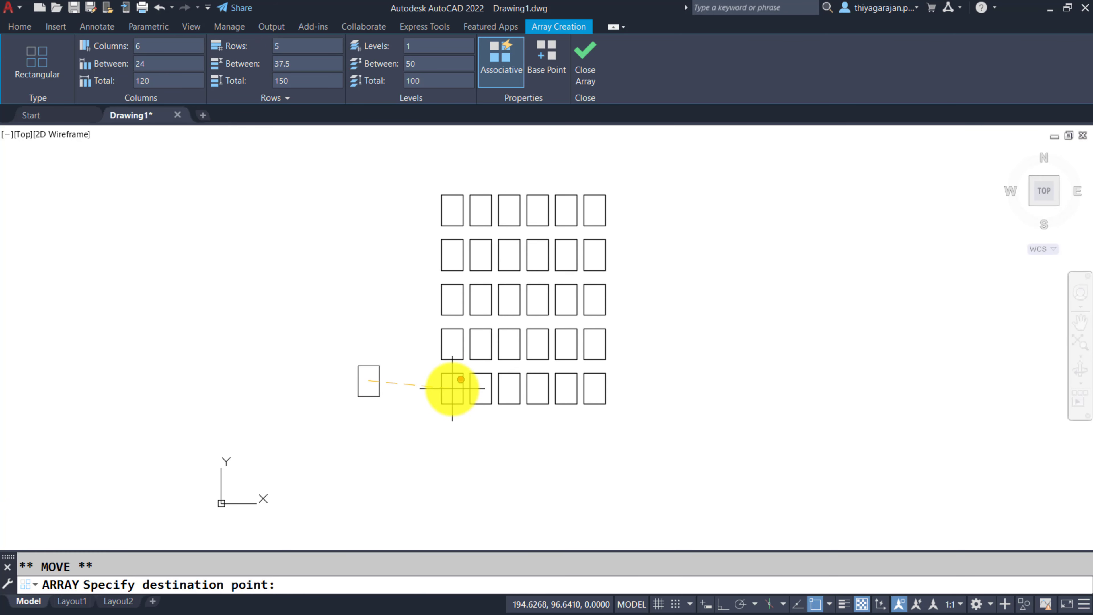
pyautogui.click(451, 387)
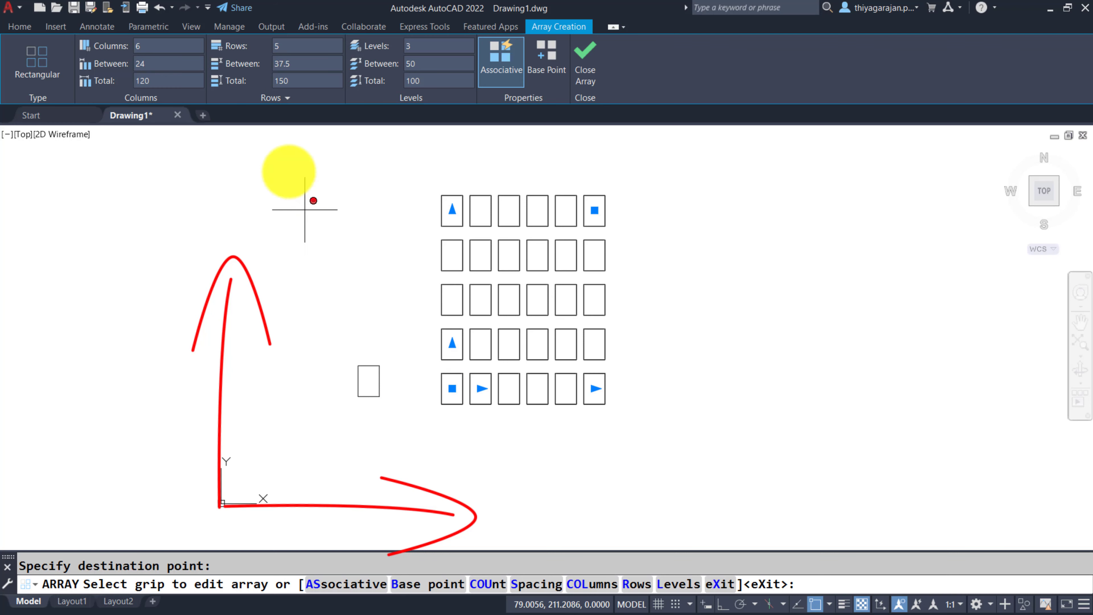
# Step: Set the array's column spacing to -24 to reverse the direction of the columns
pyautogui.click(307, 62)
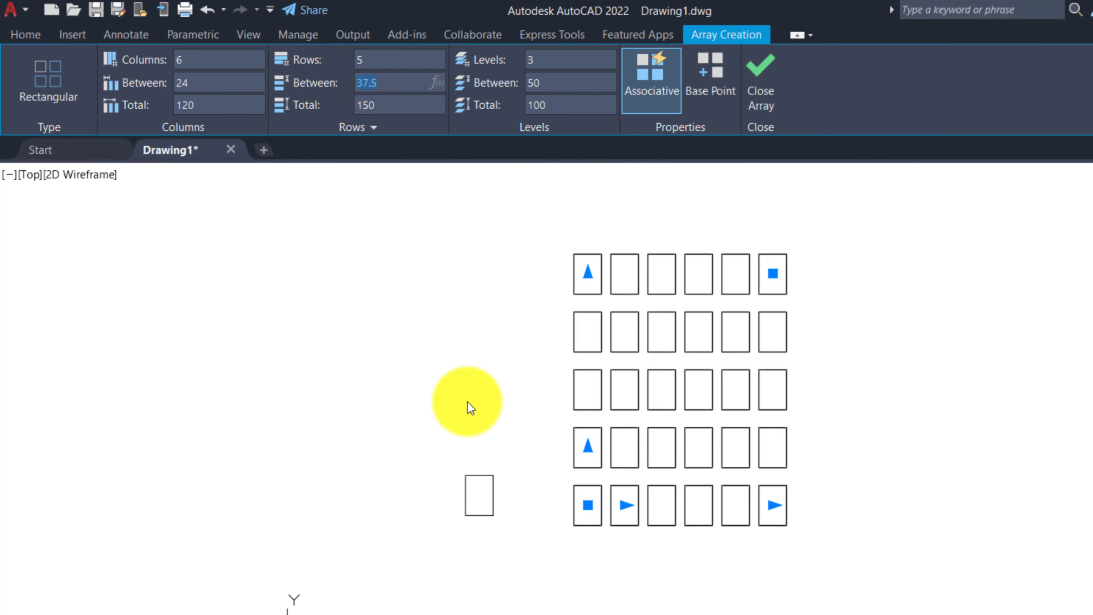
pyautogui.click(212, 77)
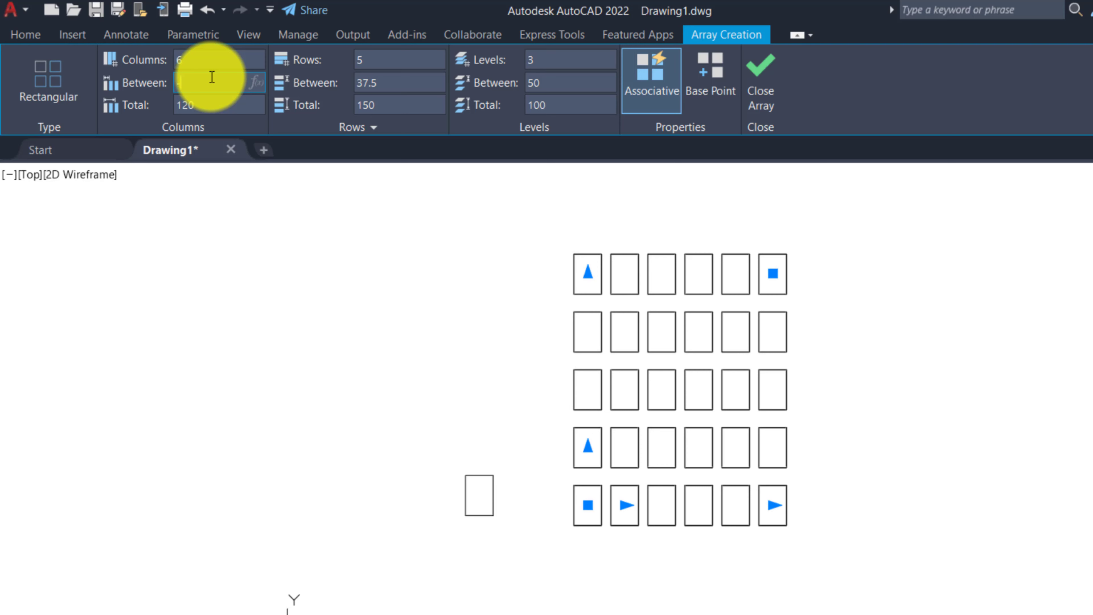
pyautogui.write('-24')
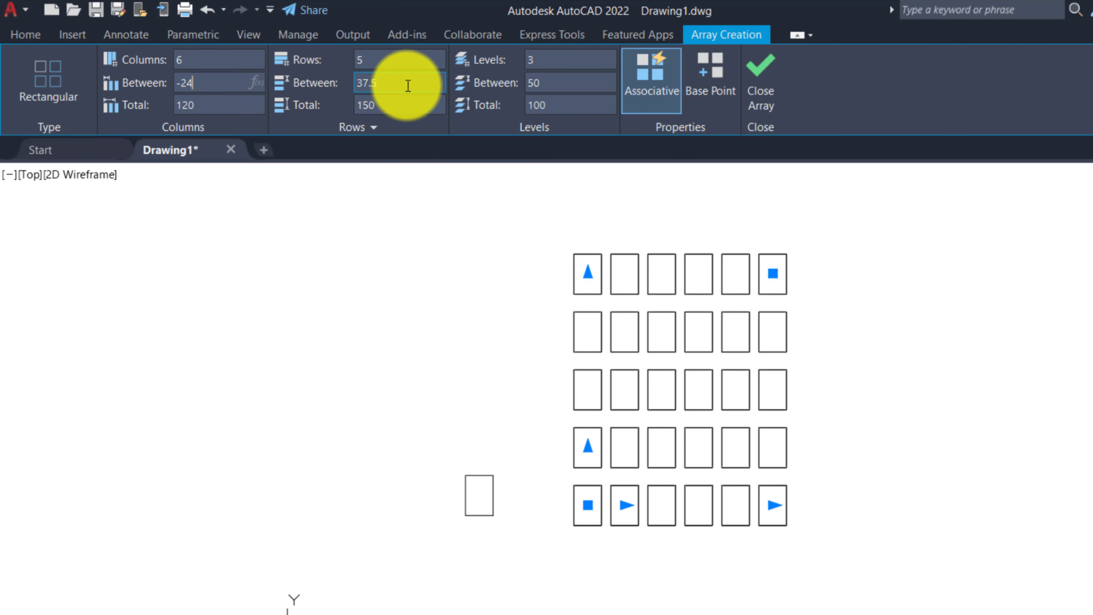
pyautogui.press('Return')
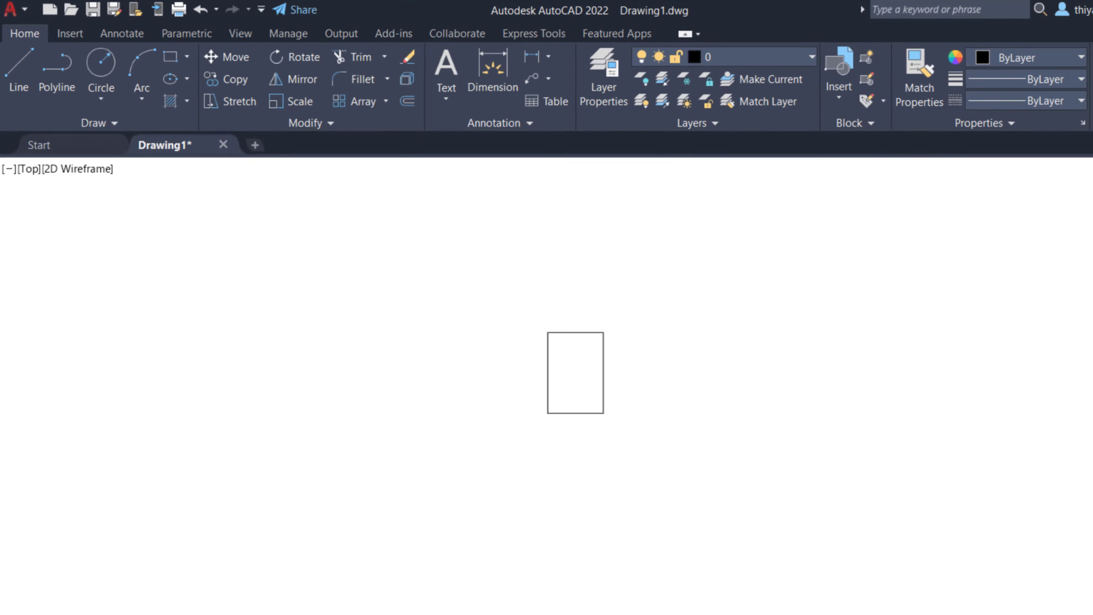
# Step: Create a polar array of the rectangle centered on its lower-right corner
pyautogui.click(477, 583)
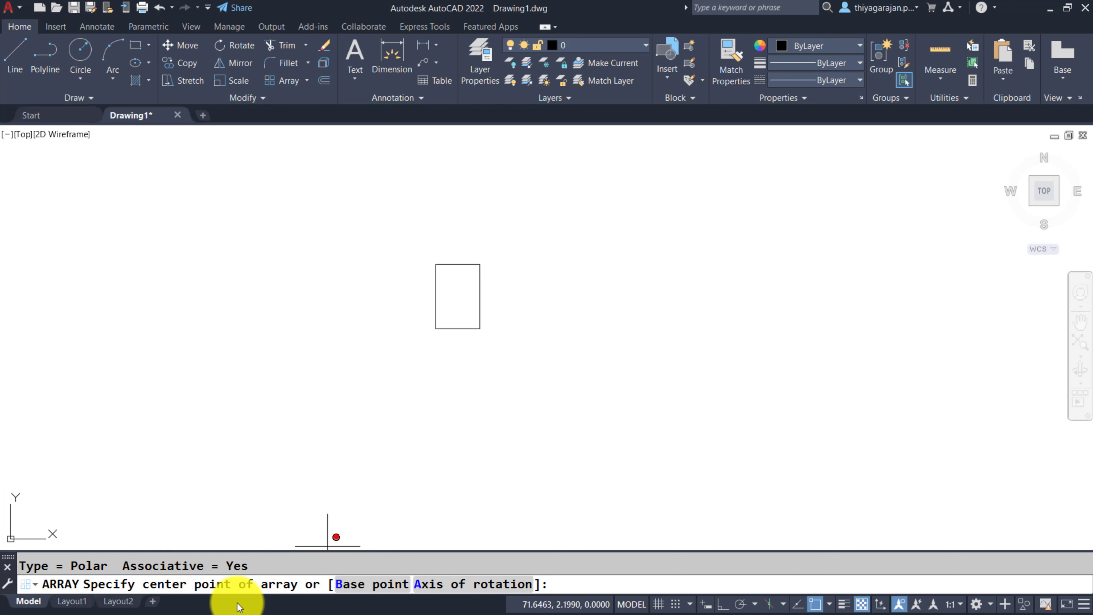
pyautogui.click(480, 328)
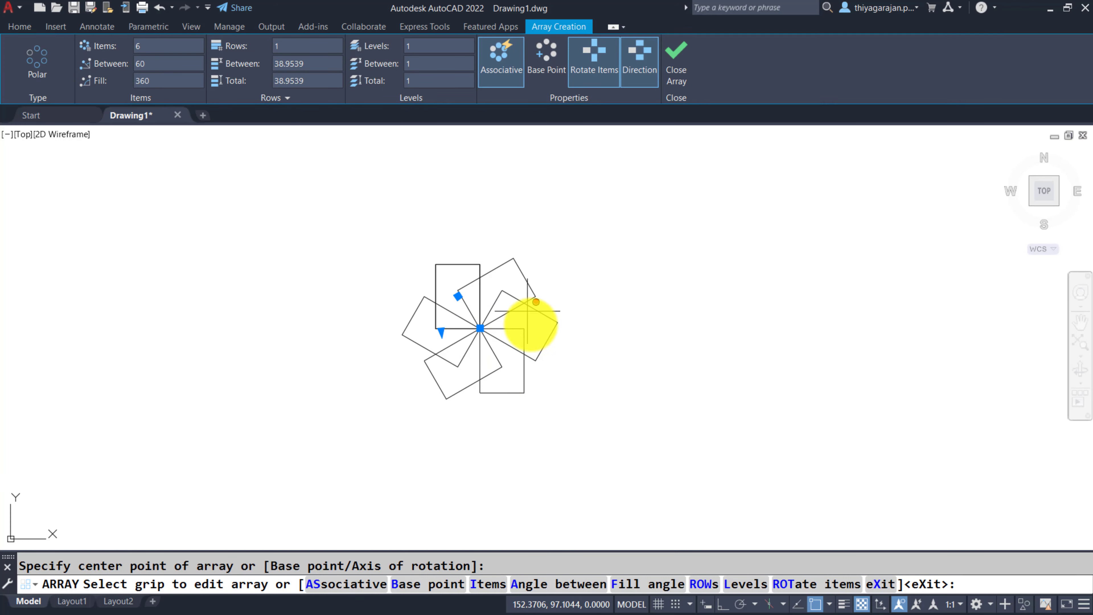
pyautogui.click(152, 47)
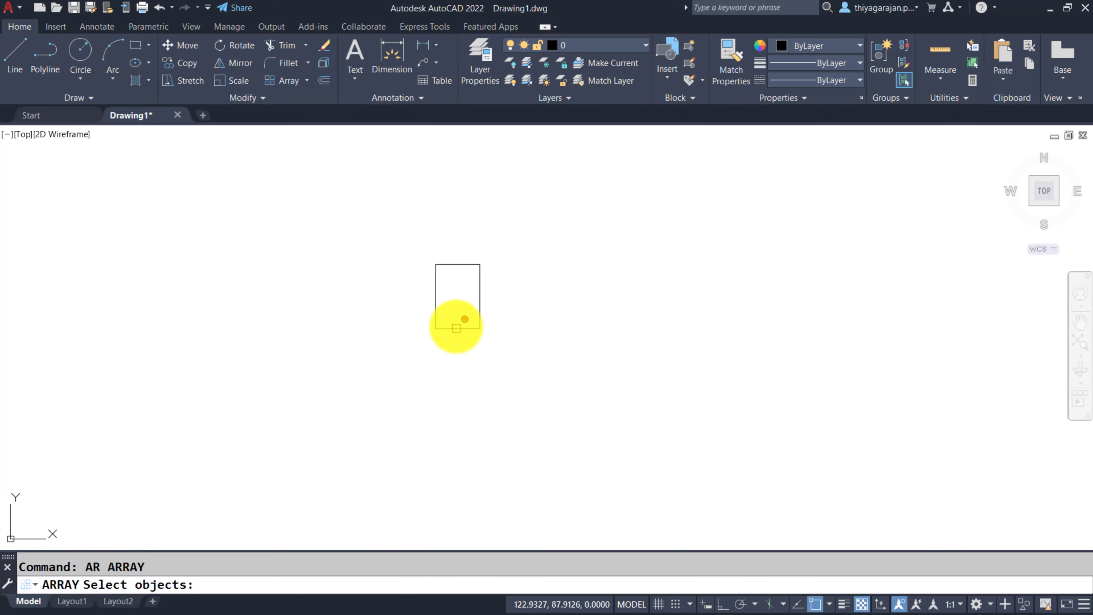
# Step: Create a polar array of the rectangle around a center point beyond its lower-right corner, with item rotation disabled
pyautogui.click(456, 328)
pyautogui.press('Return')
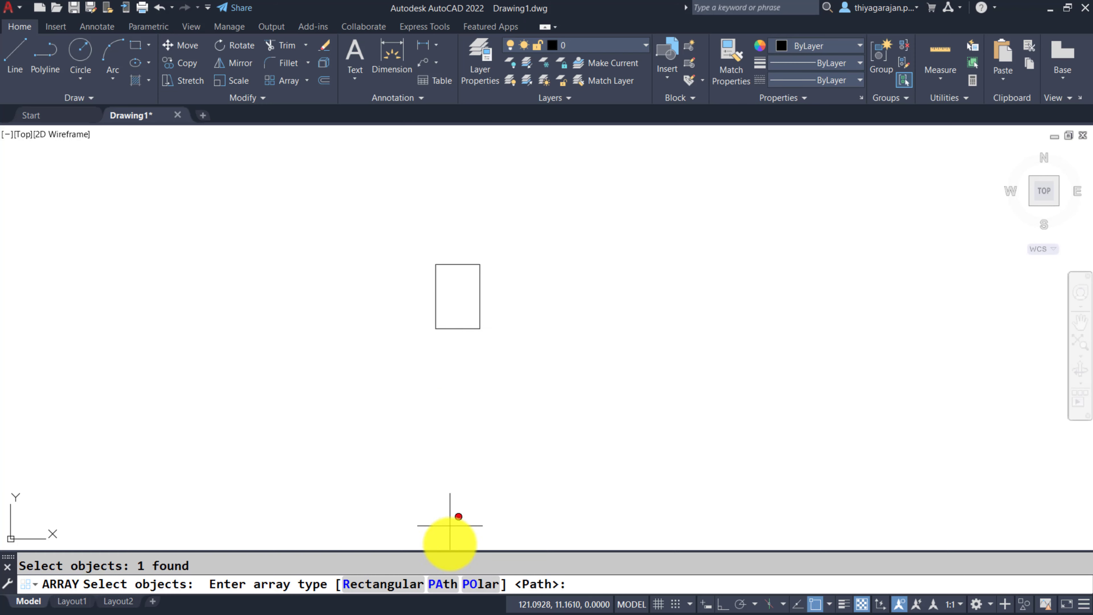
pyautogui.click(485, 585)
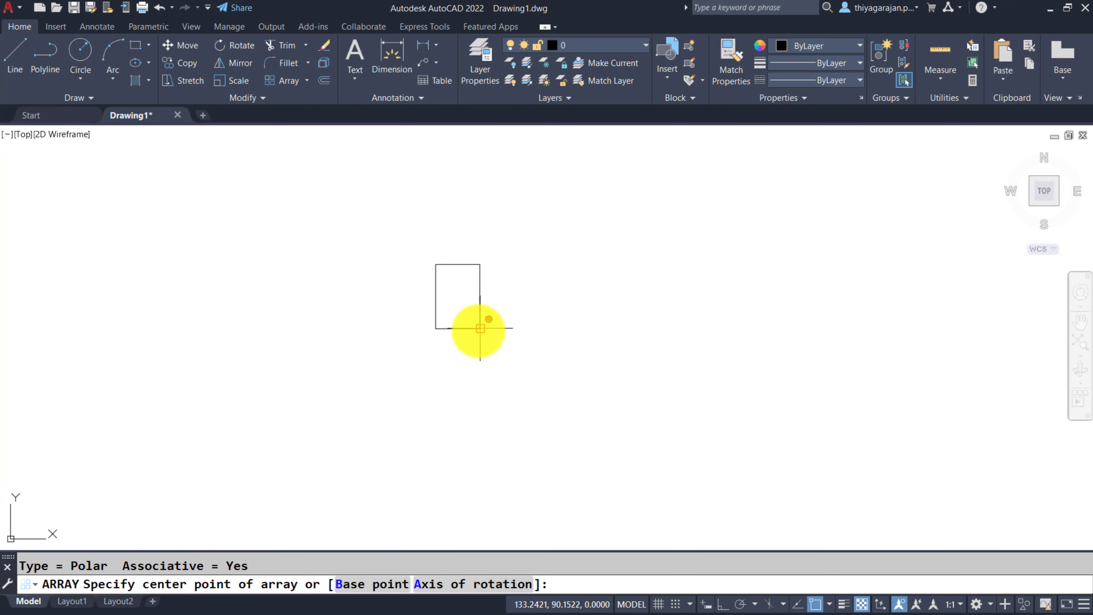
pyautogui.click(518, 368)
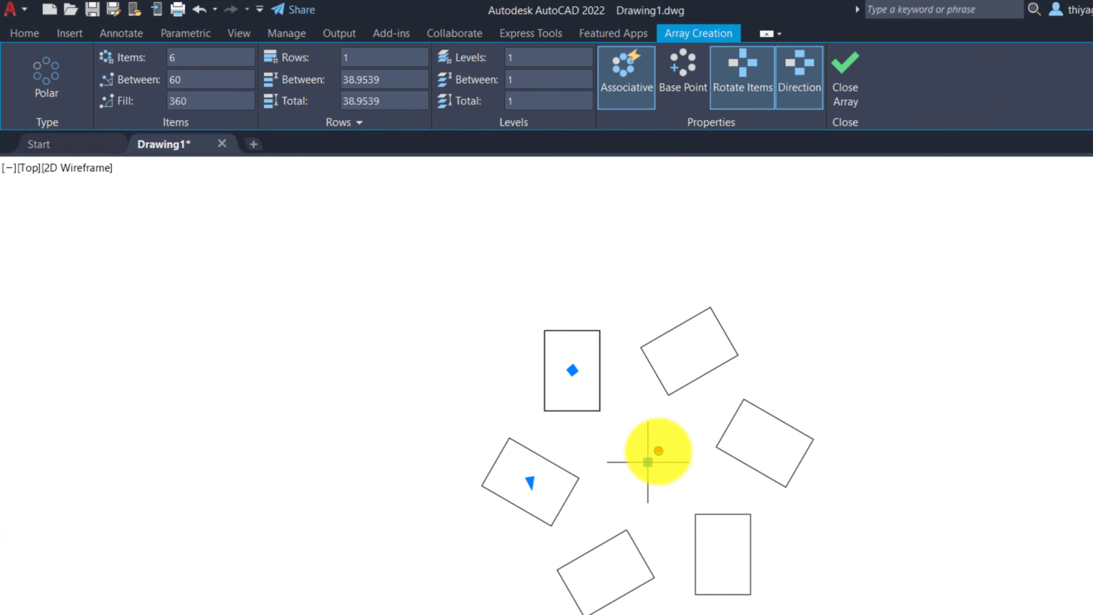
pyautogui.click(741, 103)
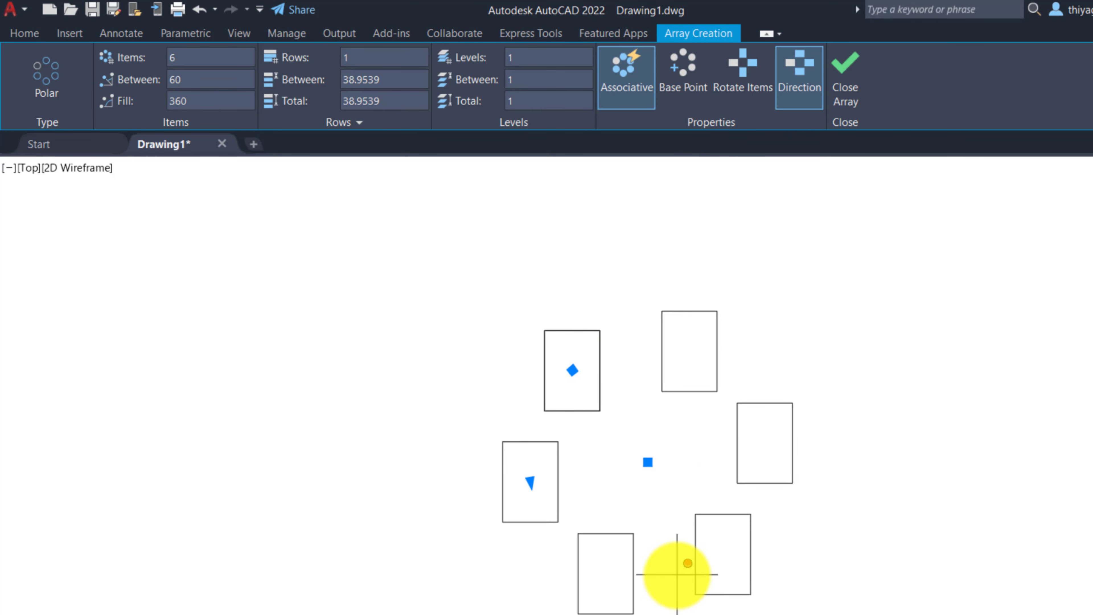
# Step: Turn item rotation back on for the polar array and set its item count to 8
pyautogui.click(757, 96)
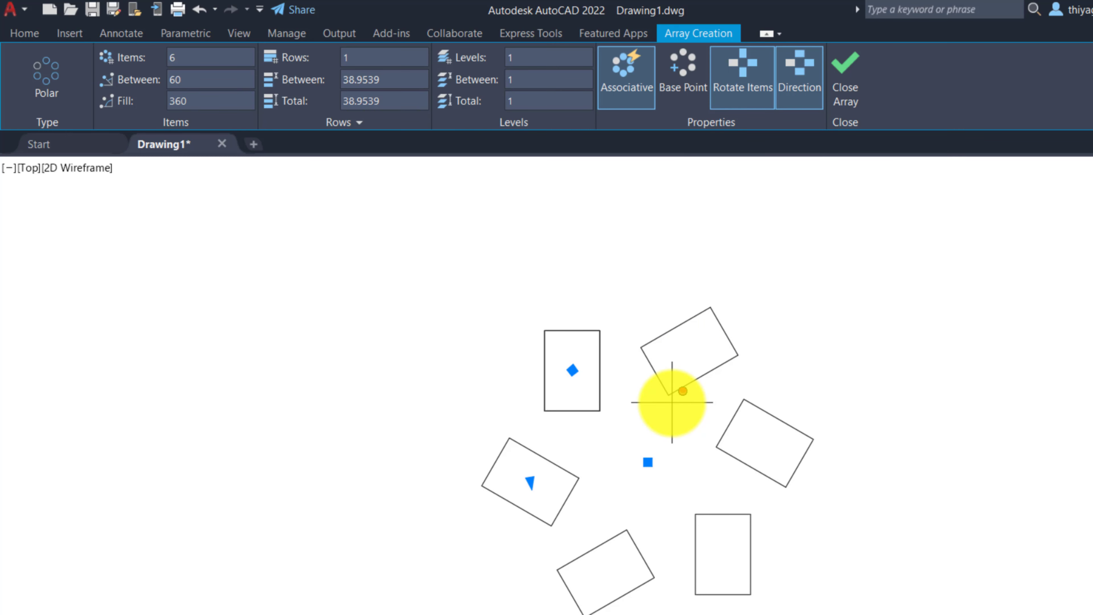
pyautogui.click(208, 57)
pyautogui.write('8')
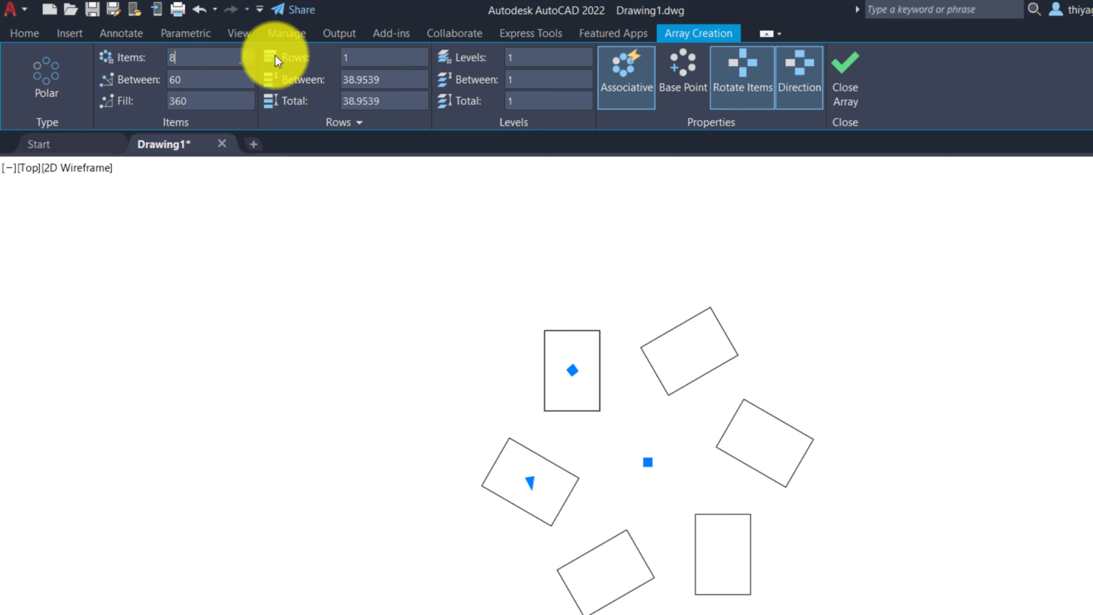
pyautogui.press('Return')
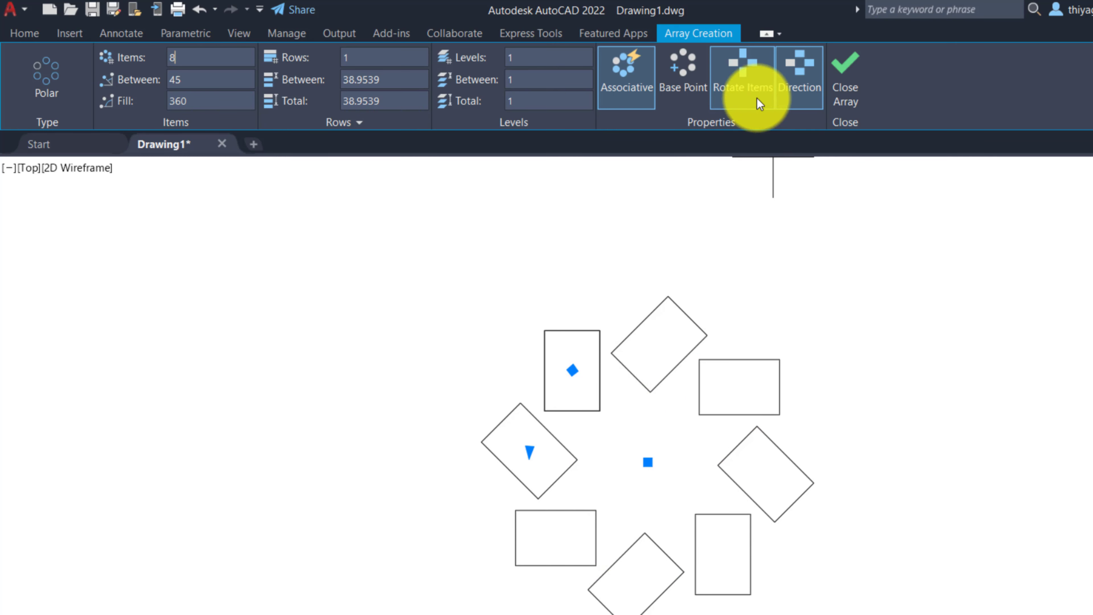
# Step: Set the polar array's fill angle to 180 degrees and reverse its direction
pyautogui.click(205, 101)
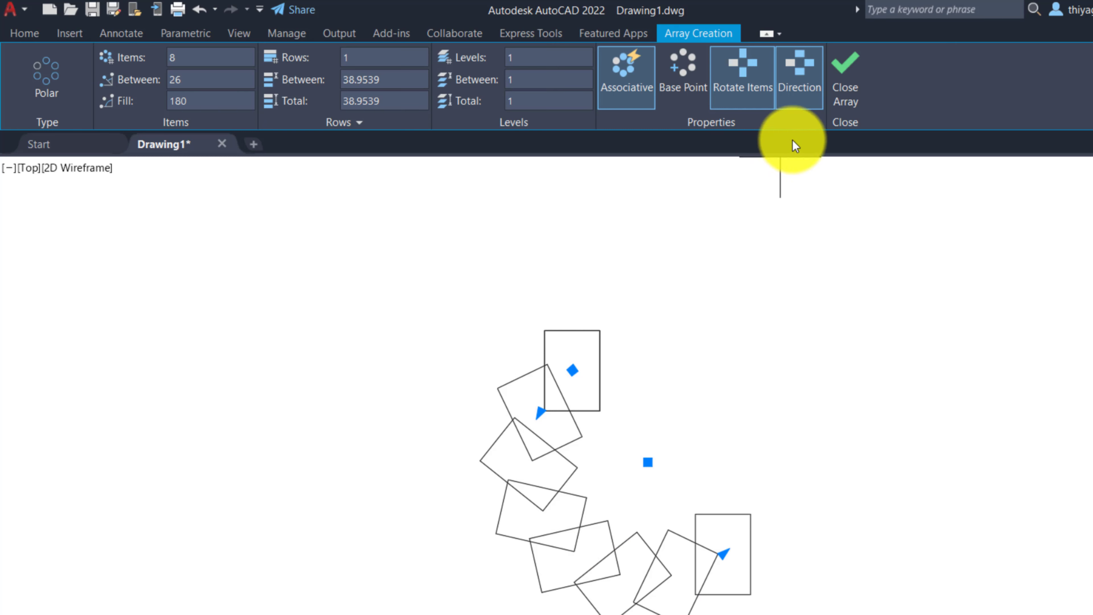
pyautogui.click(801, 86)
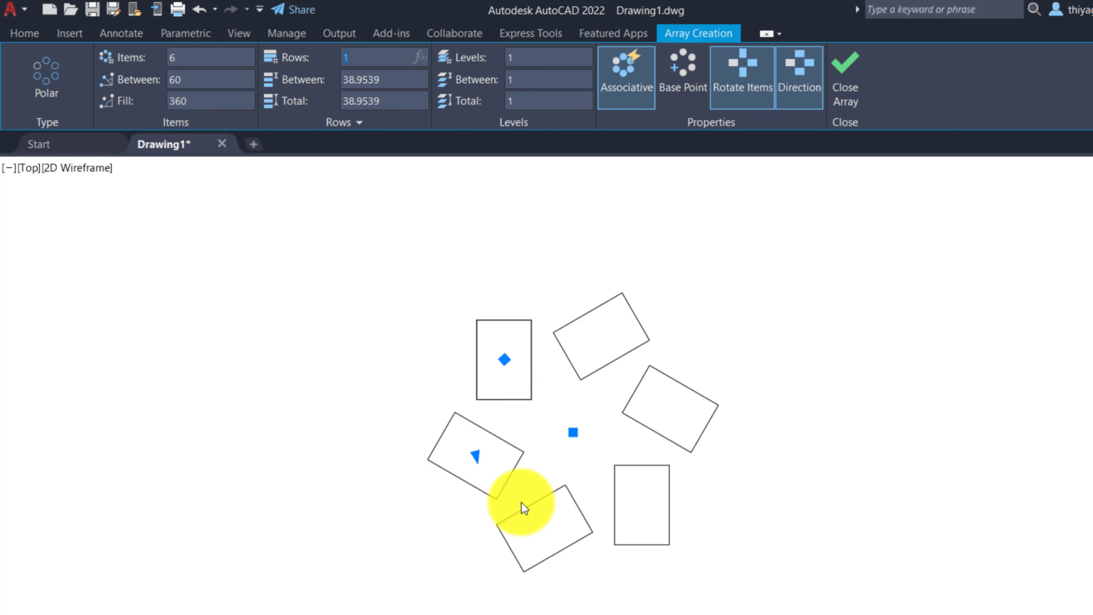
# Step: Set the row count of the six-item polar array to 5 and finish the array
pyautogui.click(365, 56)
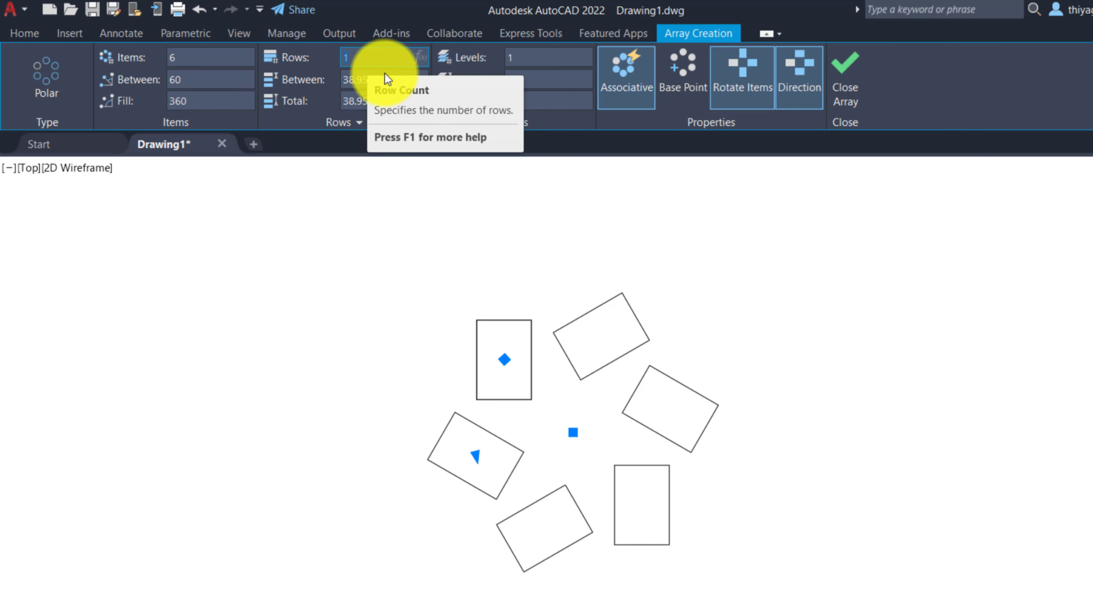
pyautogui.write('5')
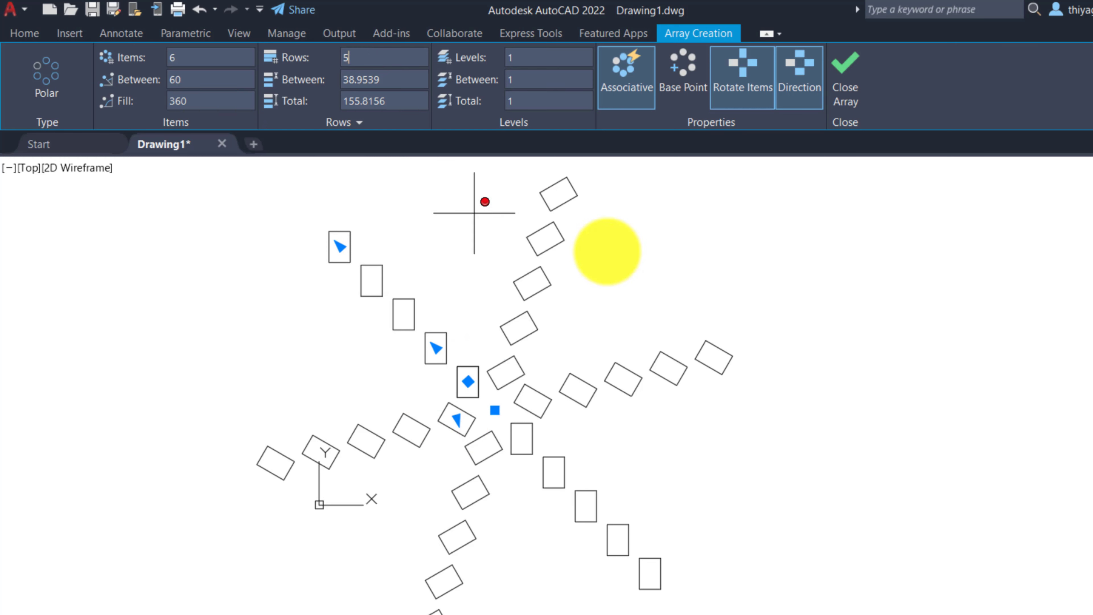
pyautogui.click(396, 82)
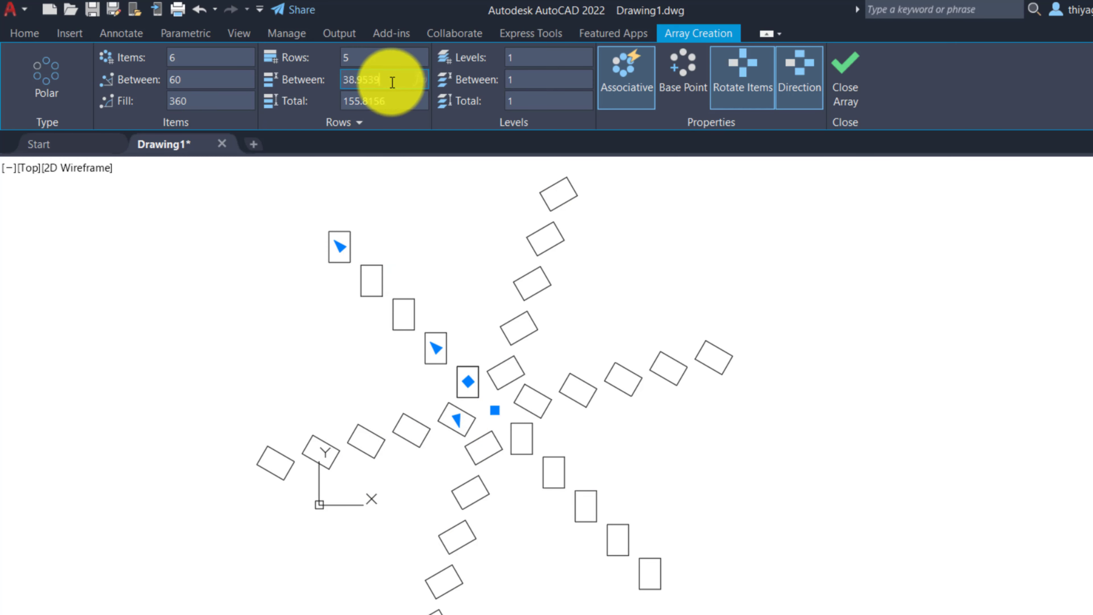
pyautogui.click(392, 98)
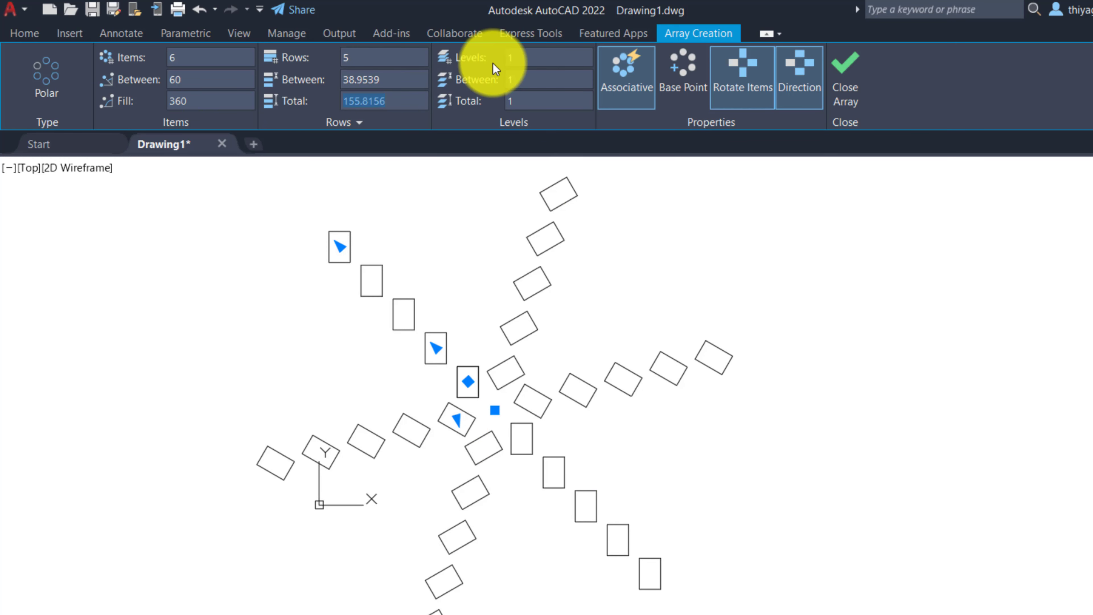
pyautogui.click(532, 57)
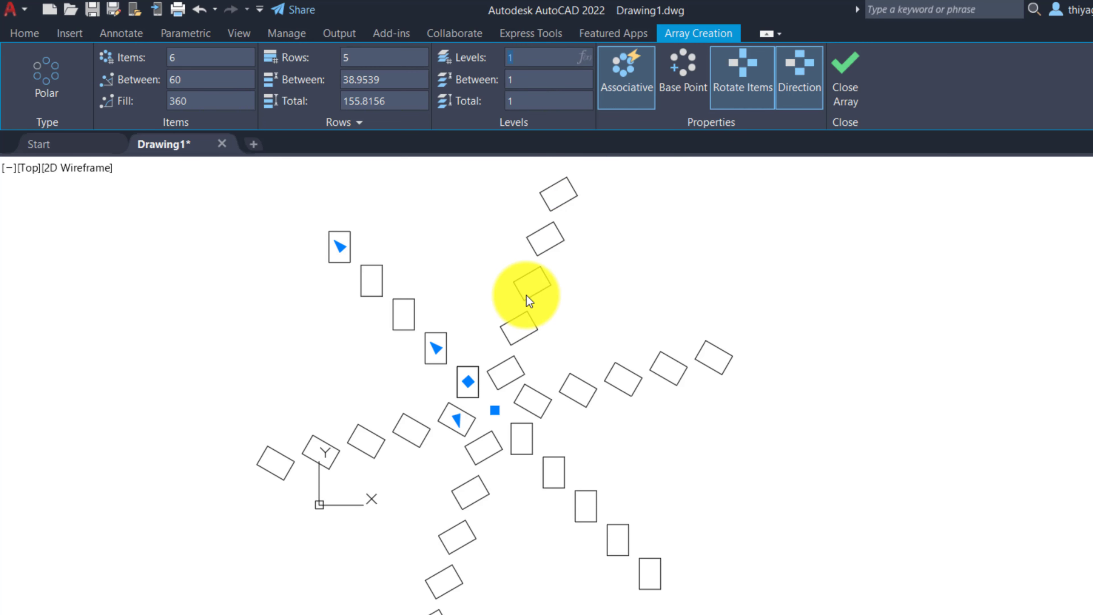
pyautogui.press('Return')
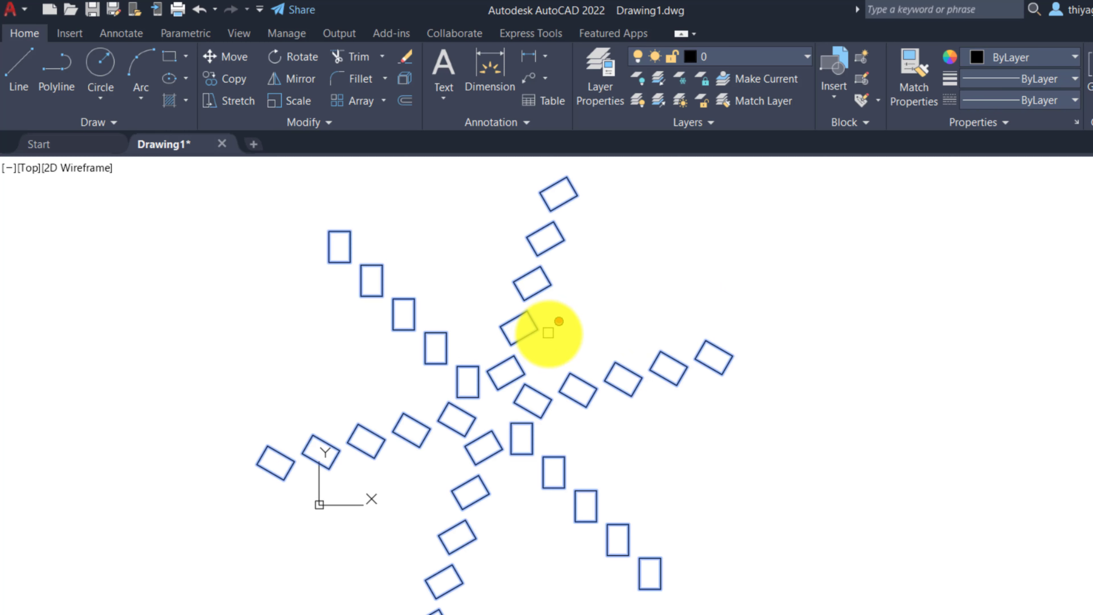
# Step: Move the whole associative polar array horizontally to the right, away from the coordinate origin
pyautogui.press('Return')
pyautogui.click(548, 333)
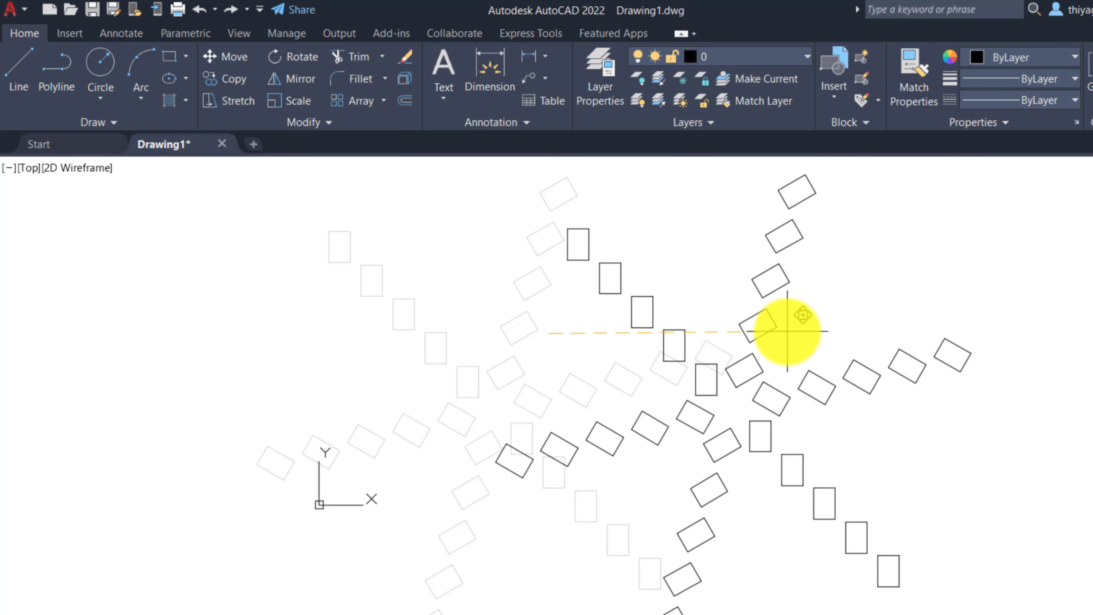
pyautogui.click(788, 332)
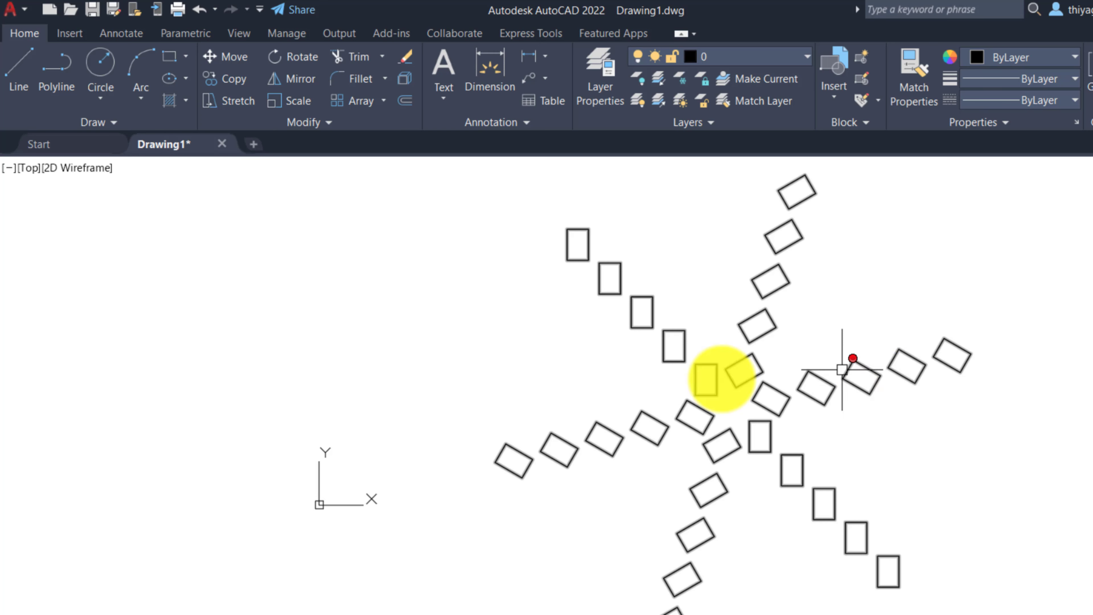
# Step: Draw a small rectangle left of the array and polar-array it around a point beyond its lower-right corner, with associativity off
pyautogui.click(134, 361)
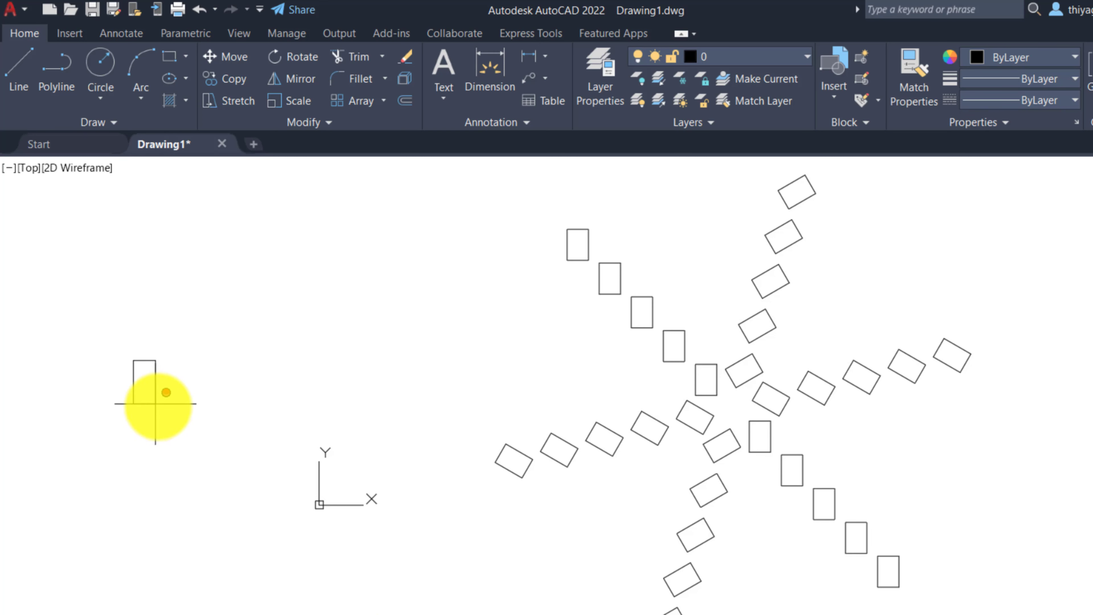
pyautogui.click(161, 408)
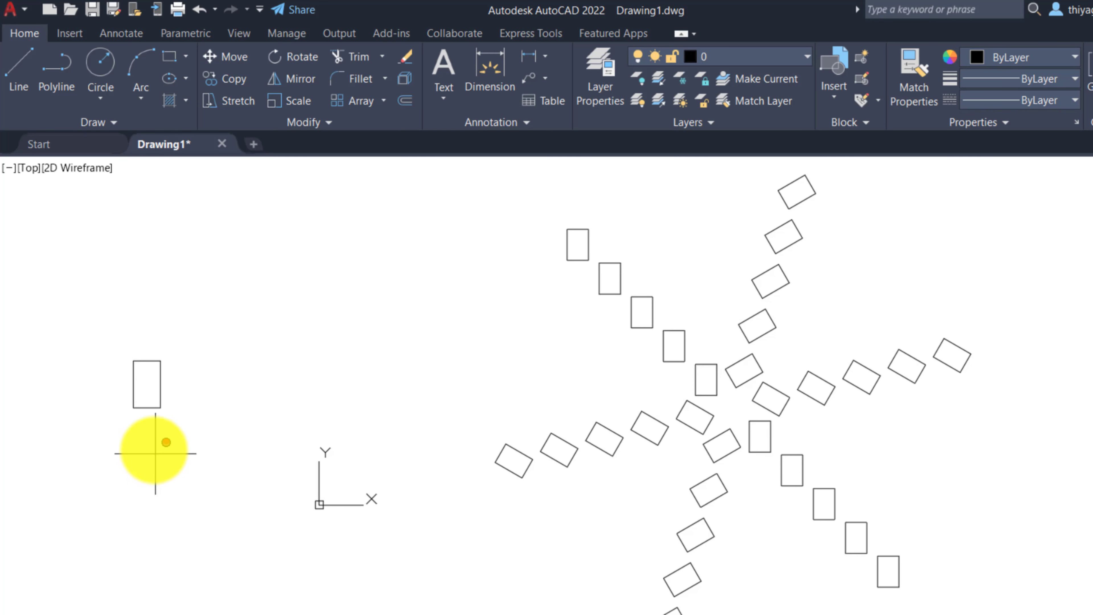
pyautogui.click(189, 429)
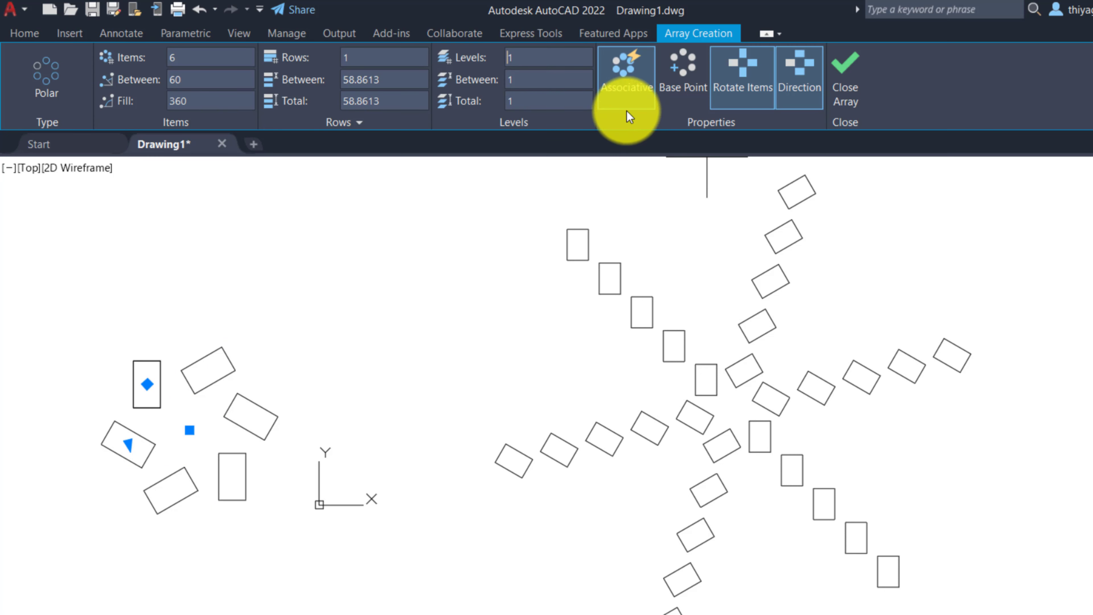
pyautogui.click(626, 92)
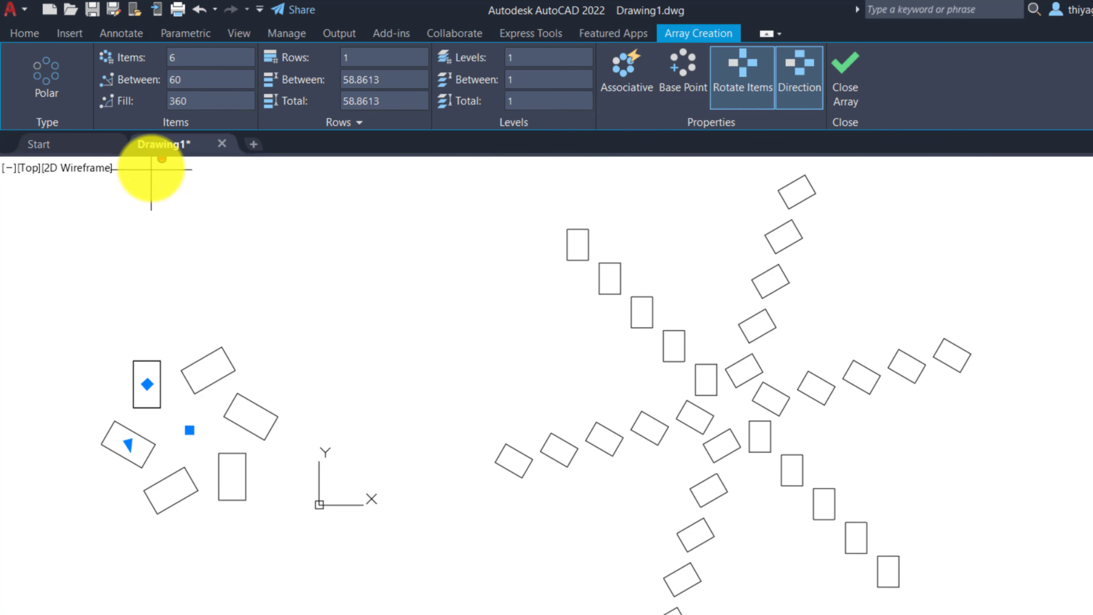
pyautogui.press('Return')
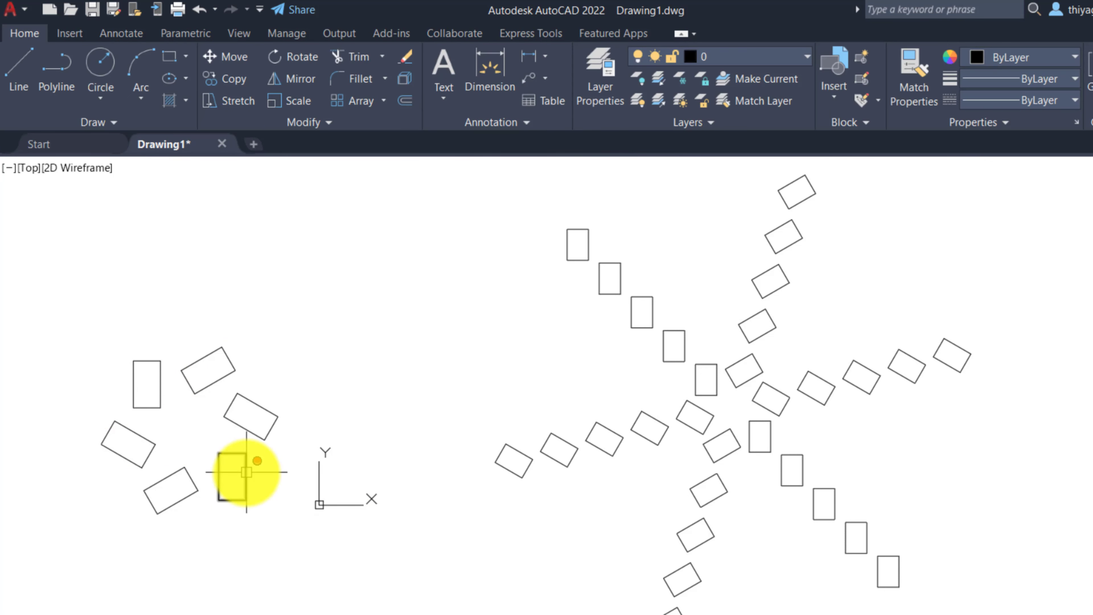
# Step: Move a single rectangle of the non-associative polar array up and to the right, away from the others
pyautogui.click(257, 436)
pyautogui.press('Return')
pyautogui.click(287, 500)
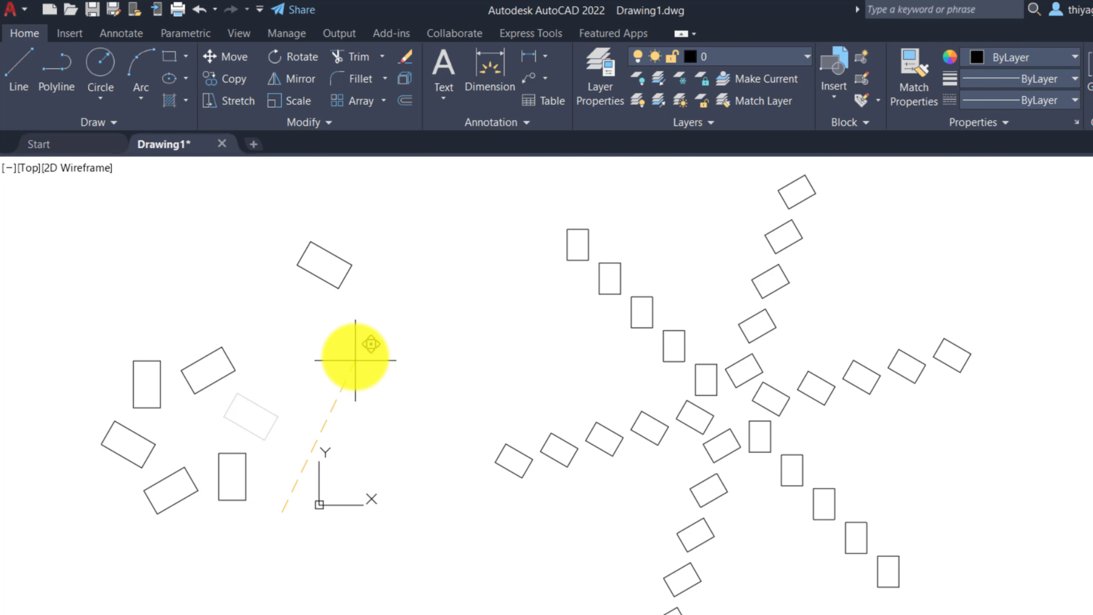
pyautogui.click(353, 354)
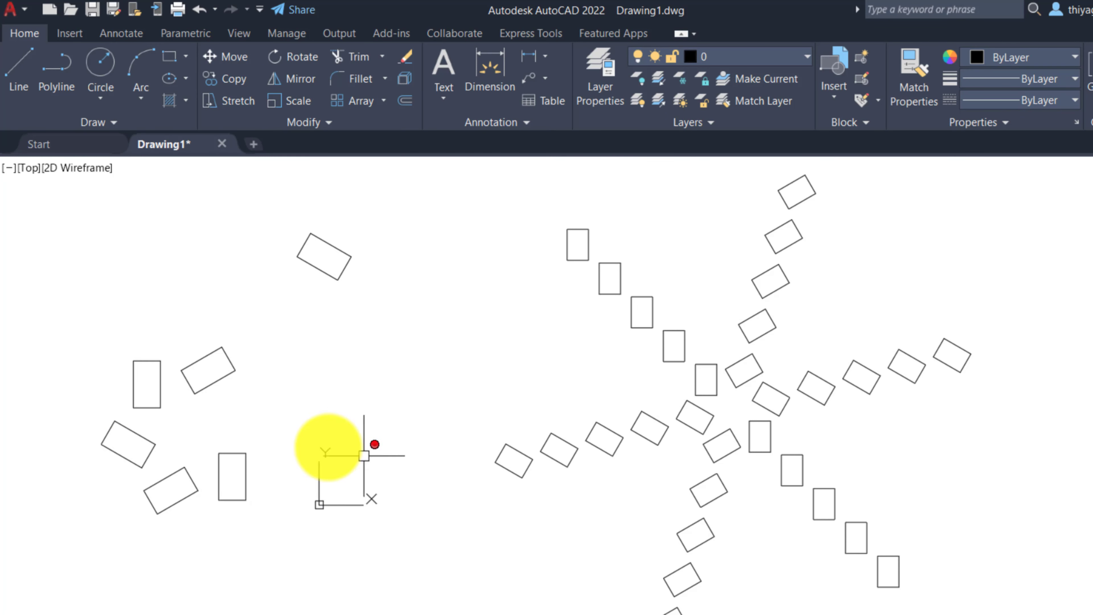
# Step: Compare selecting the associative array with selecting one rectangle of the non-associative array
pyautogui.click(810, 394)
pyautogui.press('Escape')
pyautogui.click(185, 377)
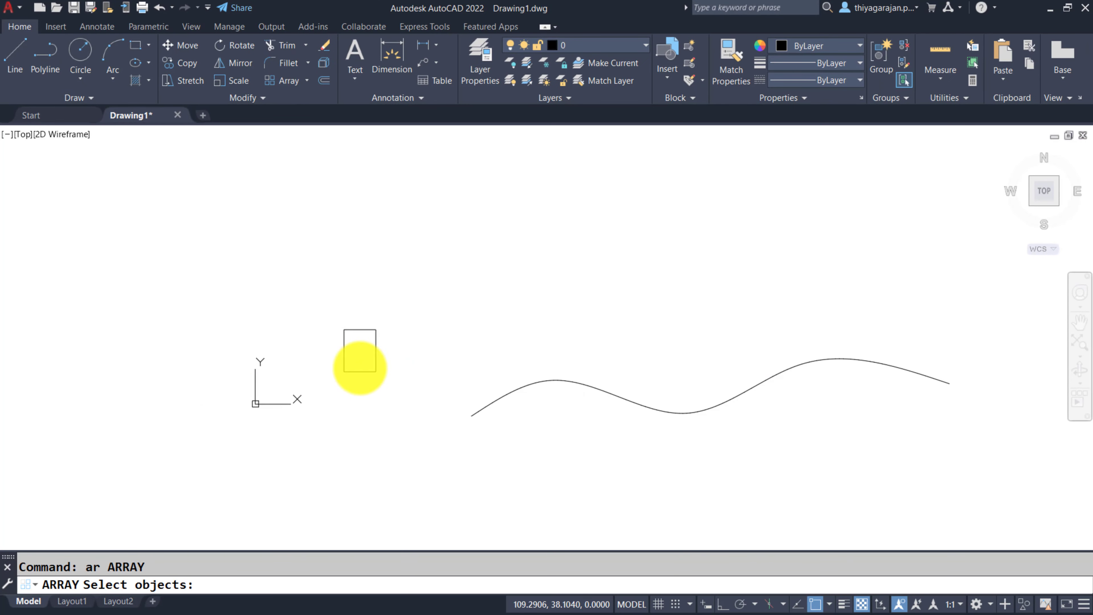
# Step: Create a path array of the rectangle along the wavy curve
pyautogui.click(360, 370)
pyautogui.press('Return')
pyautogui.write('pa')
pyautogui.press('Return')
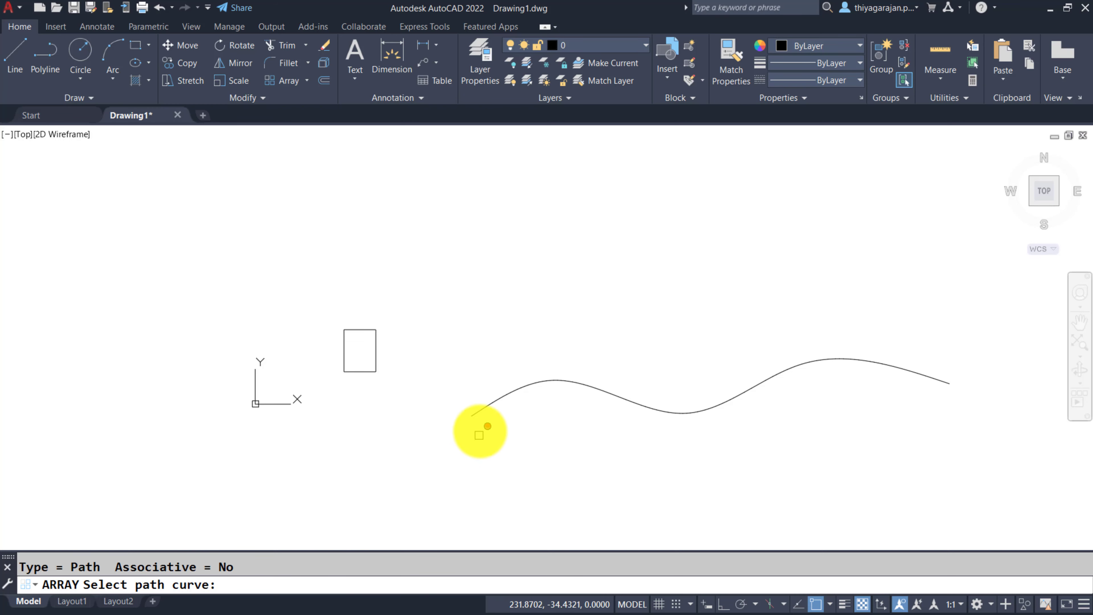
pyautogui.click(485, 411)
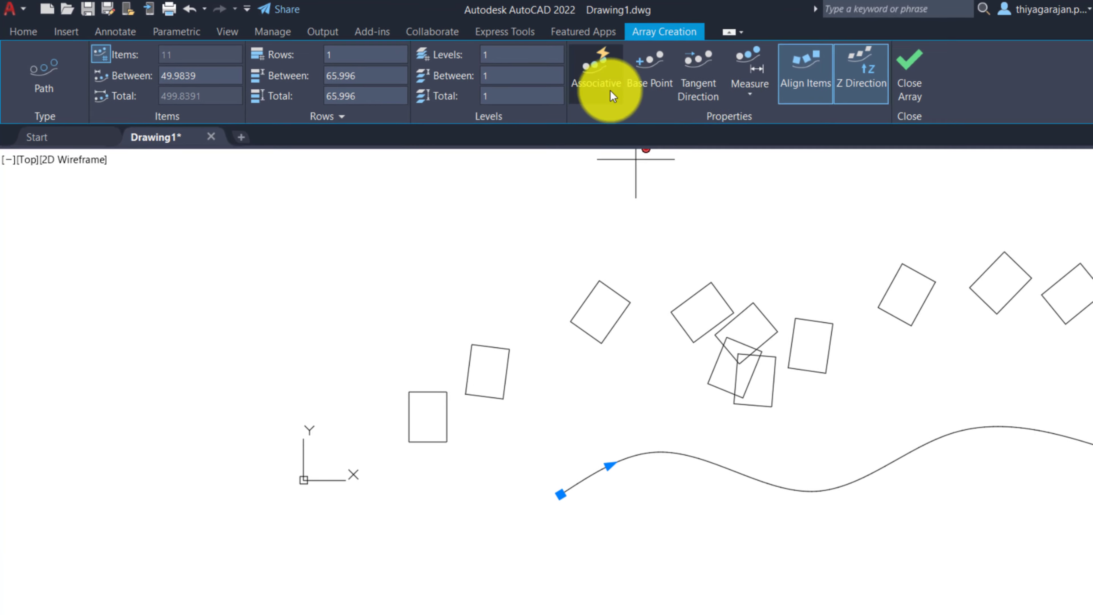
# Step: Make the path array associative and set its base point to the rectangle's lower-right corner
pyautogui.click(613, 96)
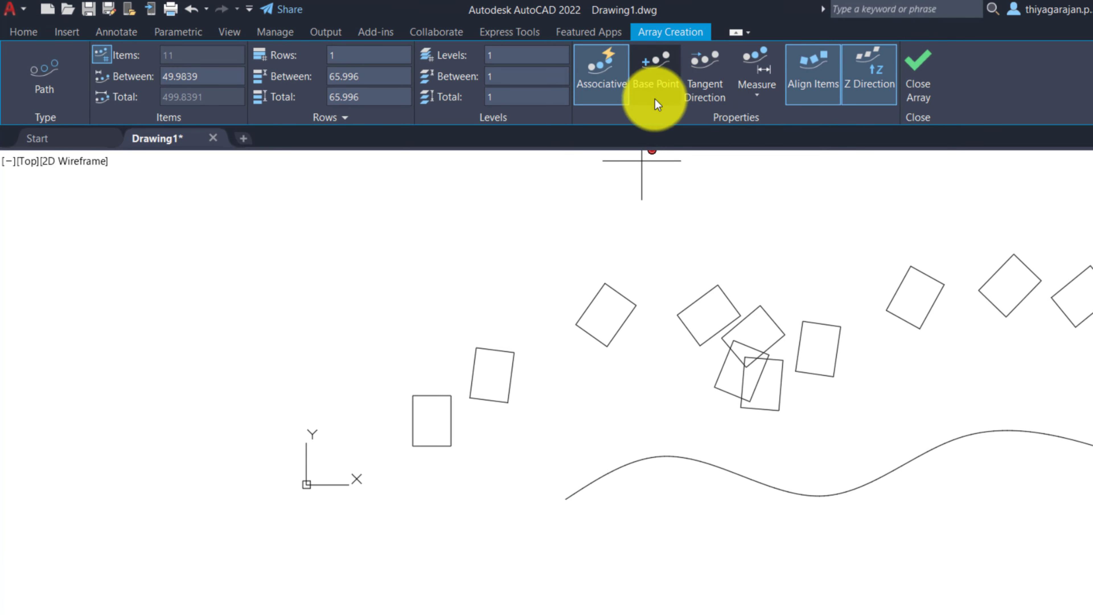
pyautogui.click(654, 100)
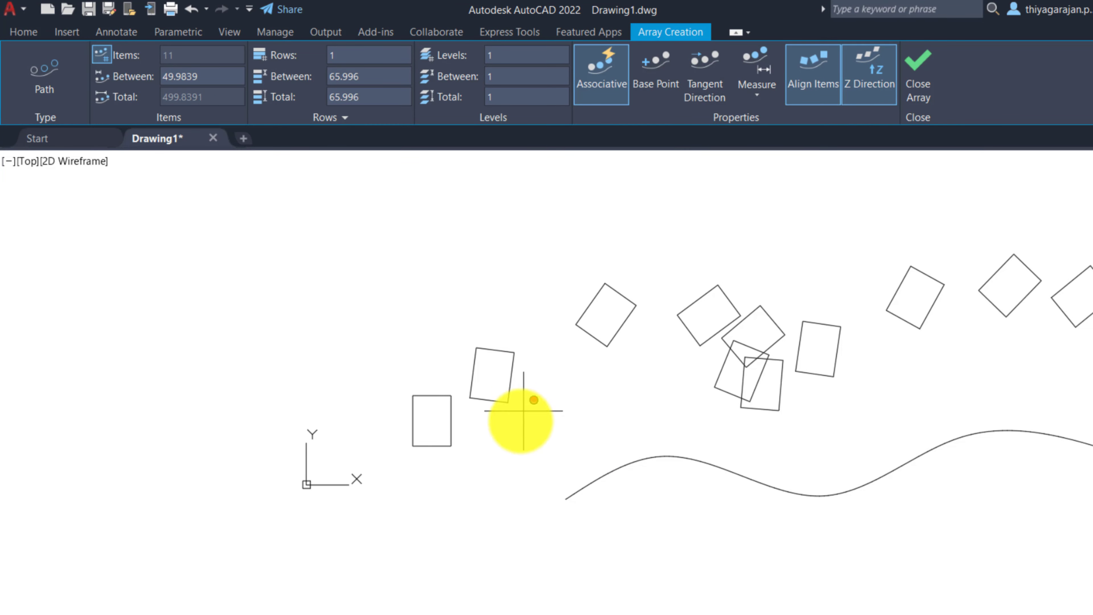
pyautogui.click(451, 445)
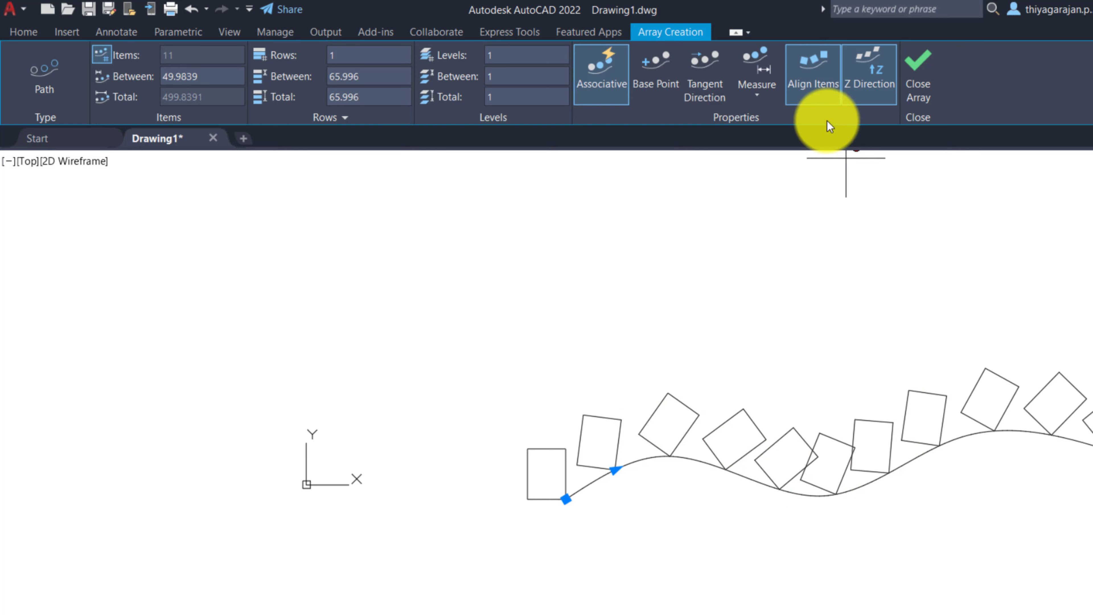
# Step: Turn the alignment of the items to the path off and on again
pyautogui.click(815, 99)
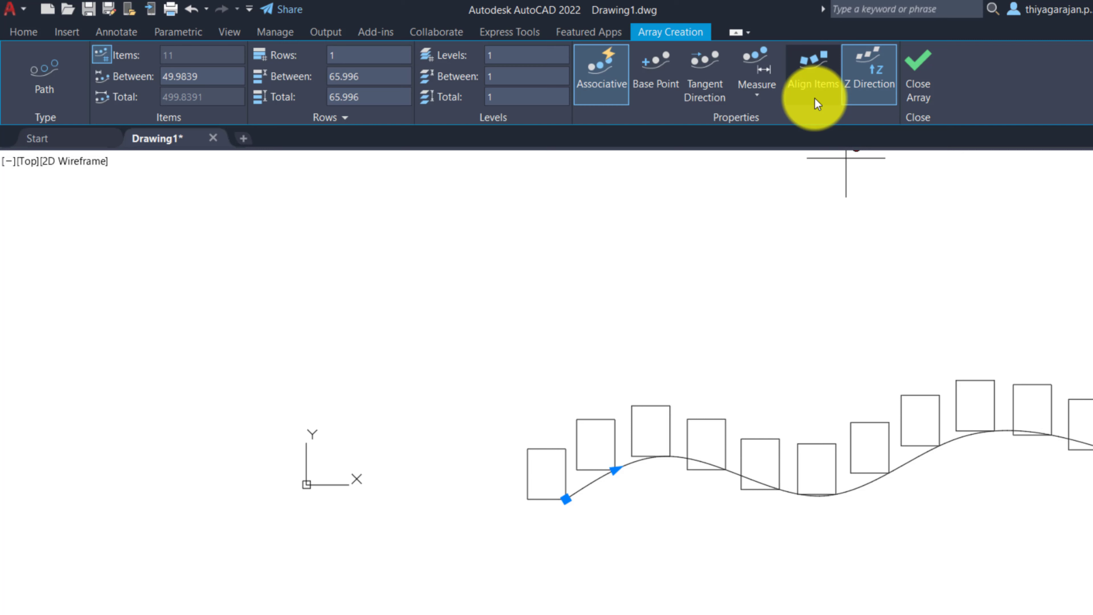
pyautogui.click(814, 99)
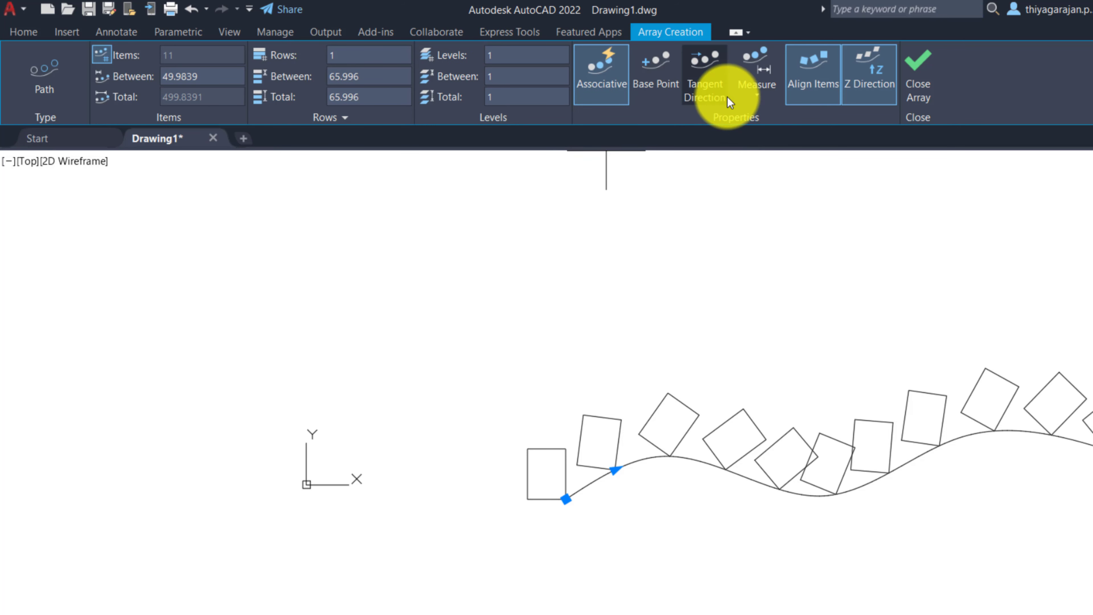
# Step: Define the path array's tangent direction from the curve's start point to a point up and to its left
pyautogui.click(706, 84)
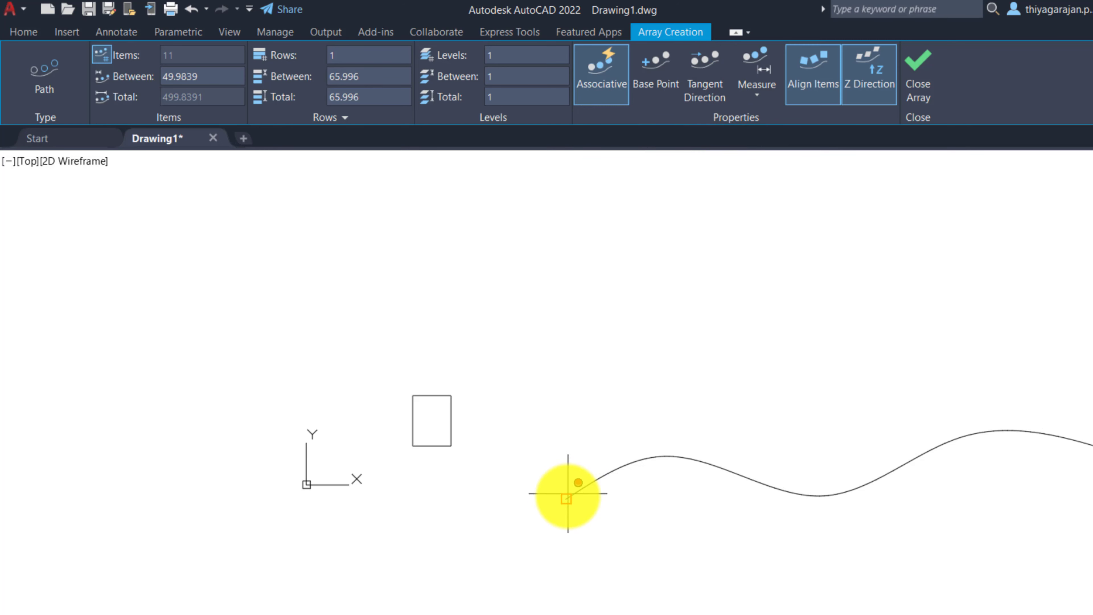
pyautogui.click(565, 498)
pyautogui.click(529, 448)
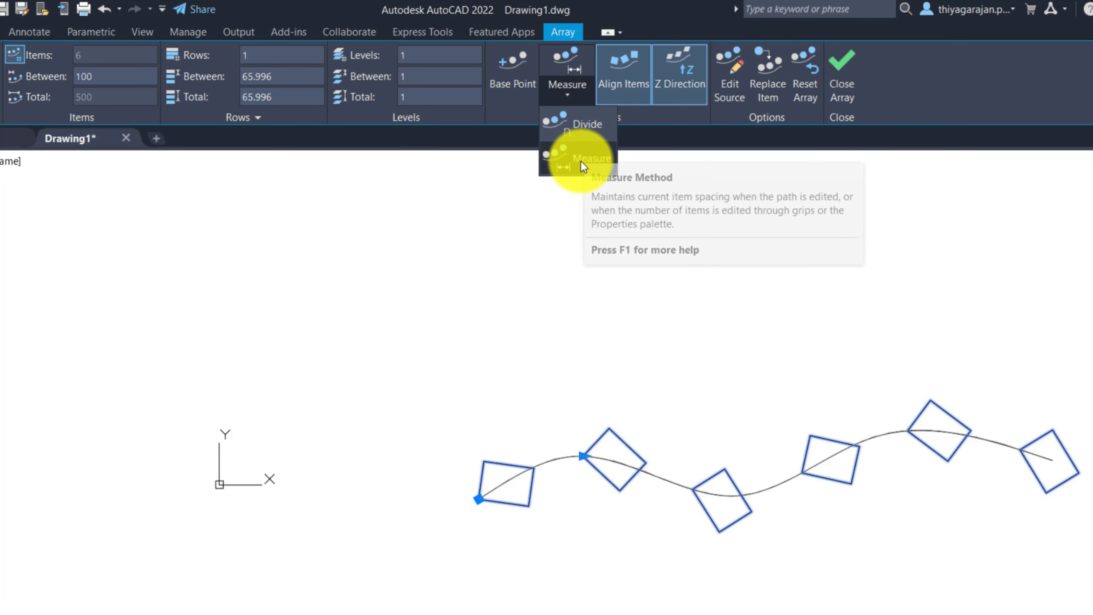
# Step: Switch the path array to the Divide method and set its item count to 16
pyautogui.click(587, 132)
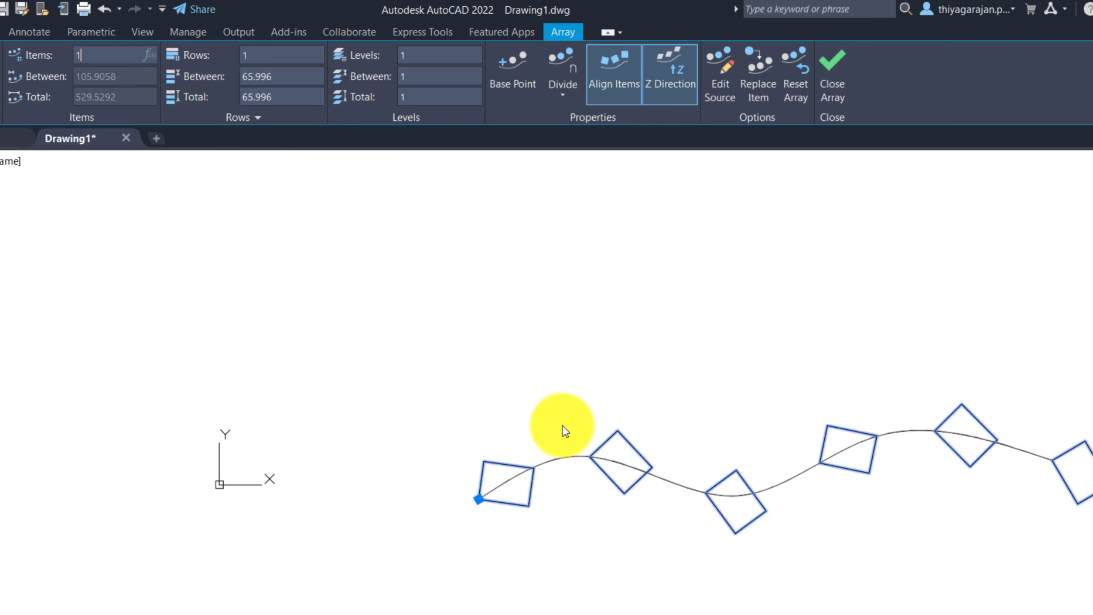
pyautogui.write('6')
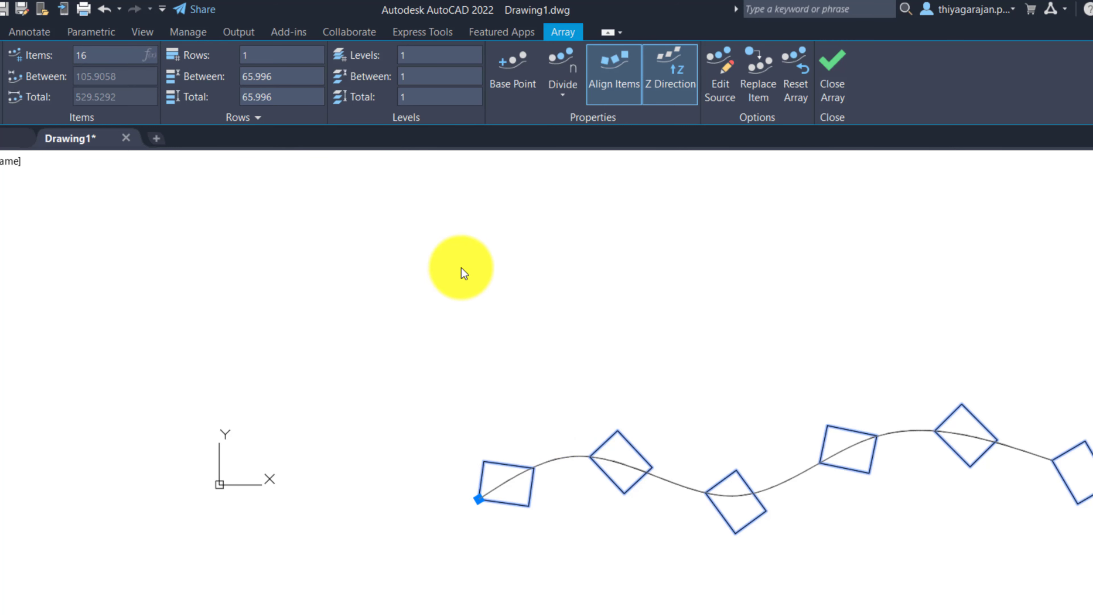
pyautogui.press('Tab')
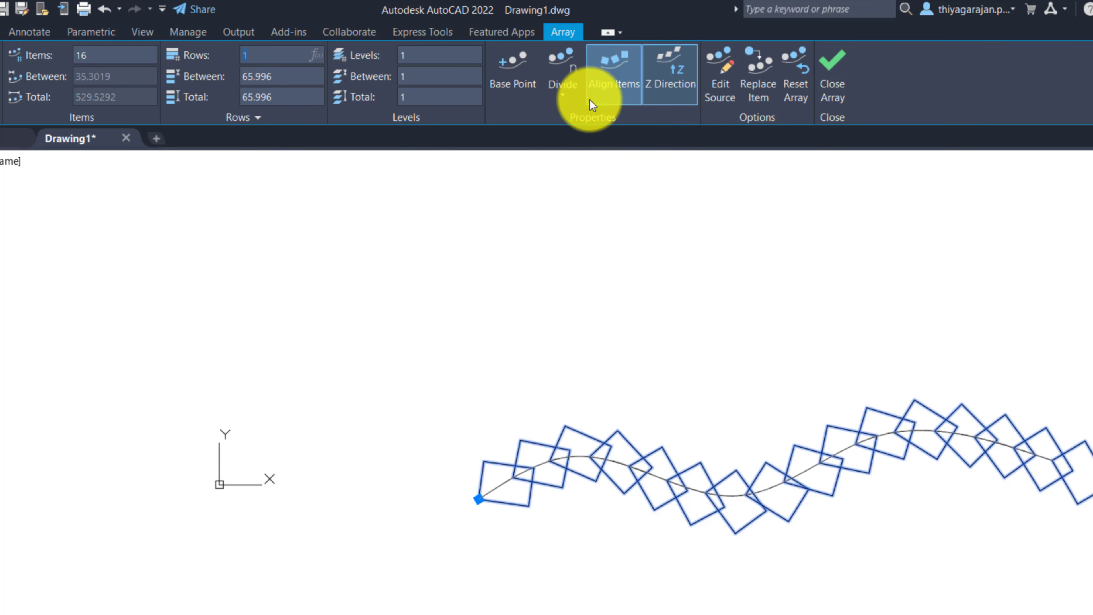
# Step: Switch the path array to the Measure method and set the spacing between items to 100
pyautogui.click(568, 99)
pyautogui.click(567, 171)
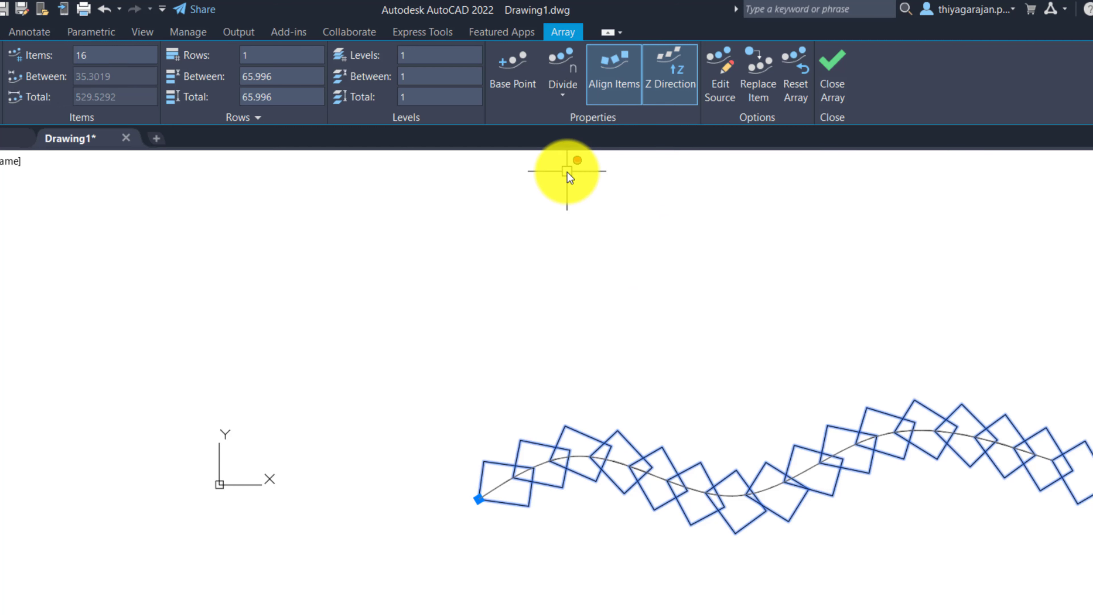
pyautogui.click(135, 78)
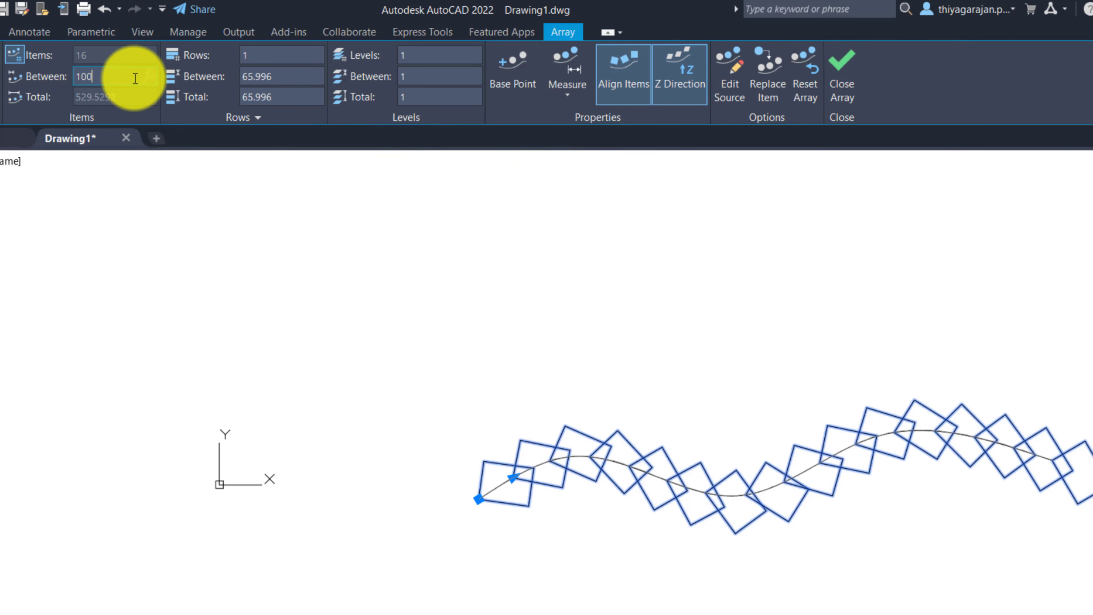
pyautogui.click(189, 230)
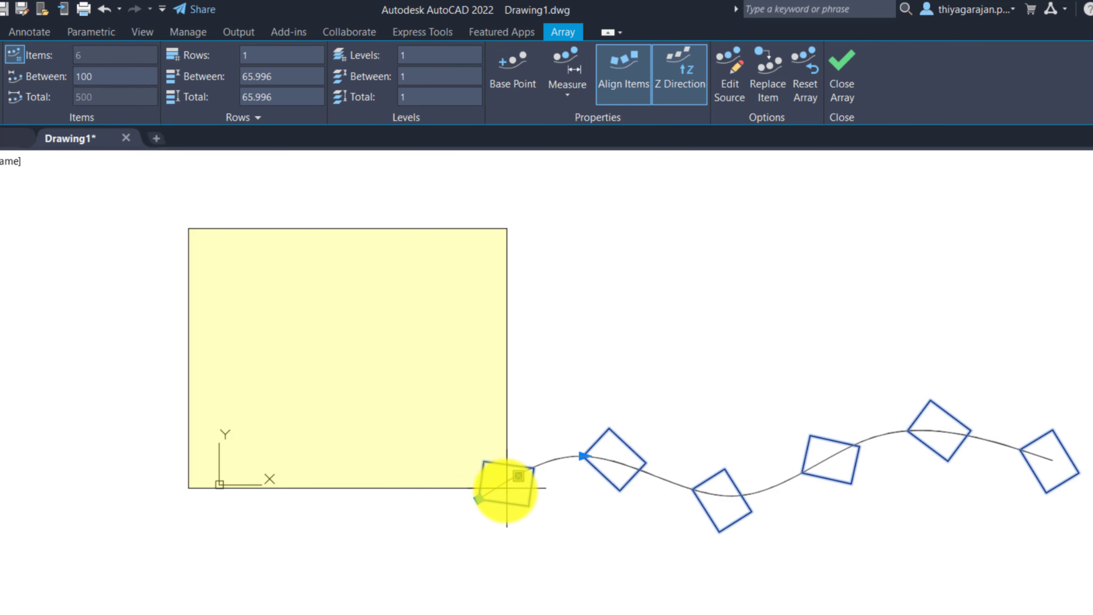
pyautogui.click(438, 454)
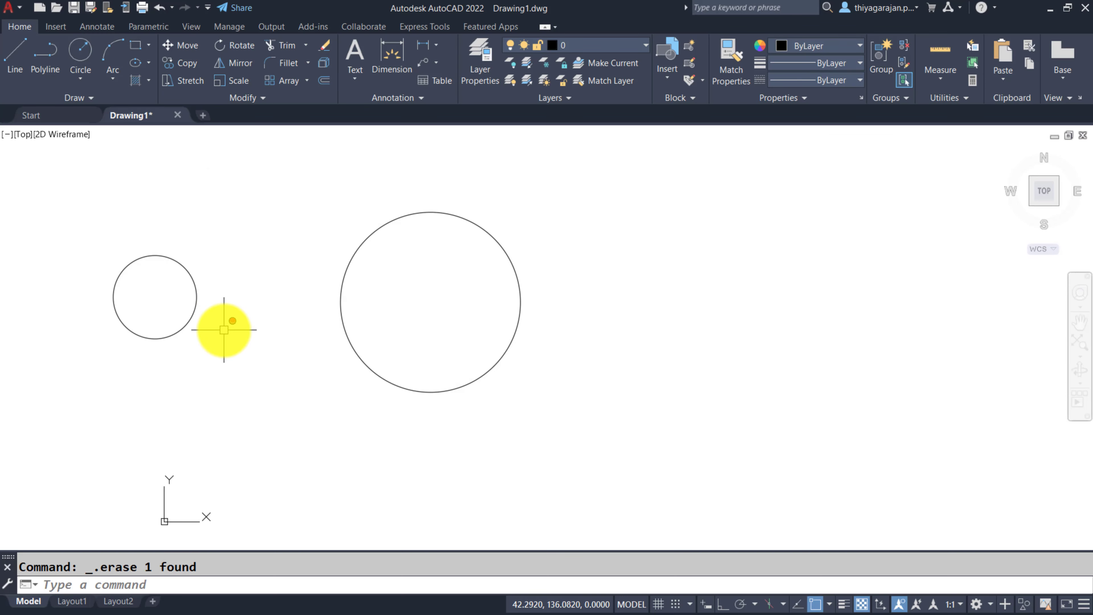
# Step: Draw a line tangent to the upper side of both the small circle and the large circle
pyautogui.write('L')
pyautogui.press('Return')
pyautogui.write('ta')
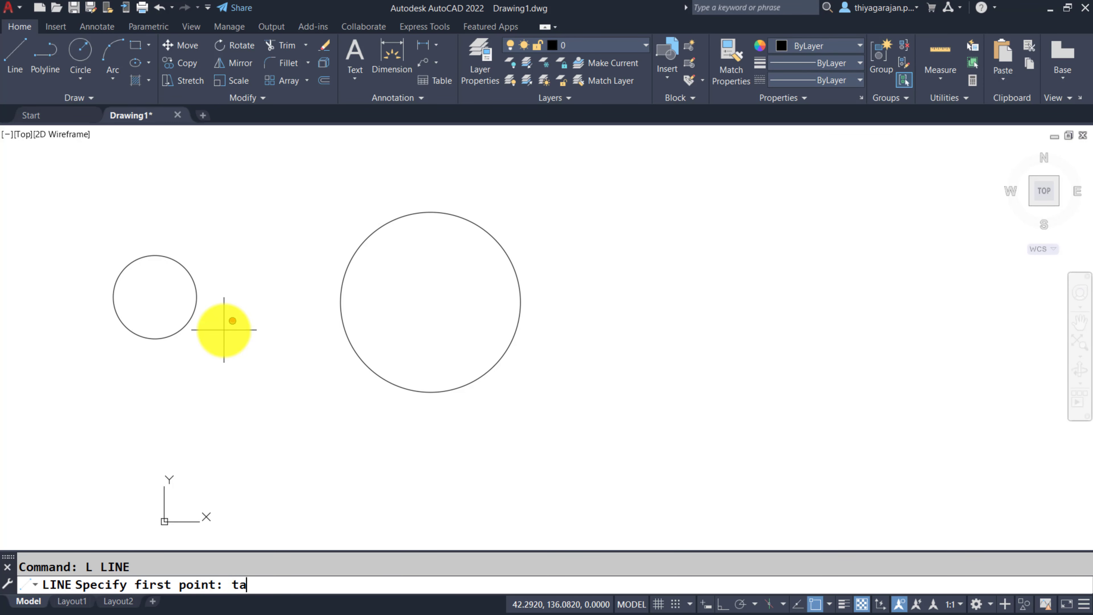
pyautogui.write('n')
pyautogui.press('Return')
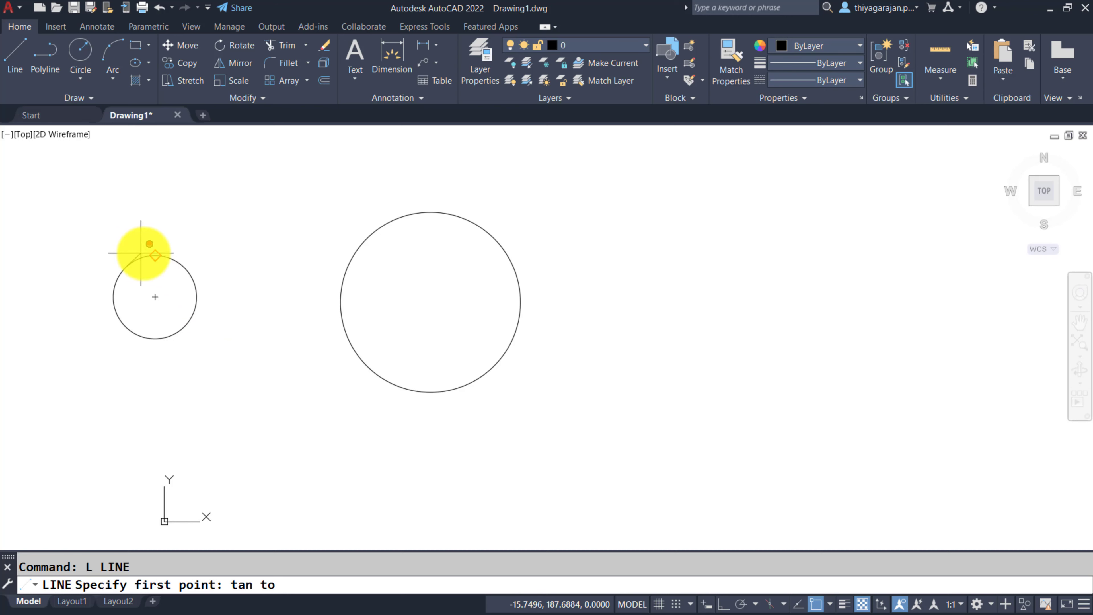
pyautogui.click(140, 253)
pyautogui.write('tan')
pyautogui.press('Return')
pyautogui.click(434, 214)
pyautogui.press('Return')
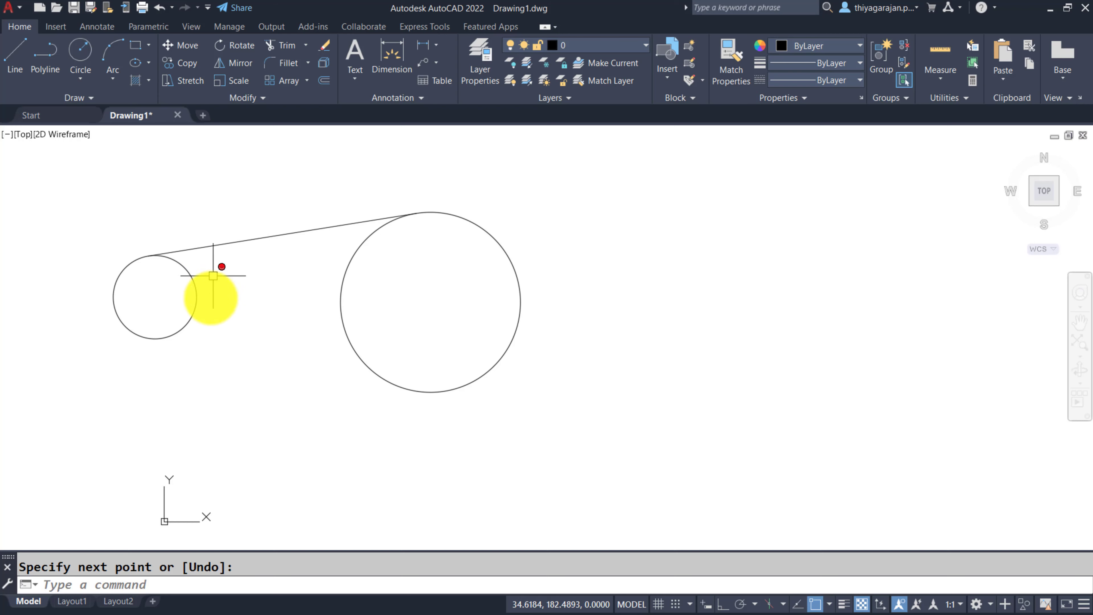
pyautogui.write('co')
pyautogui.press('Return')
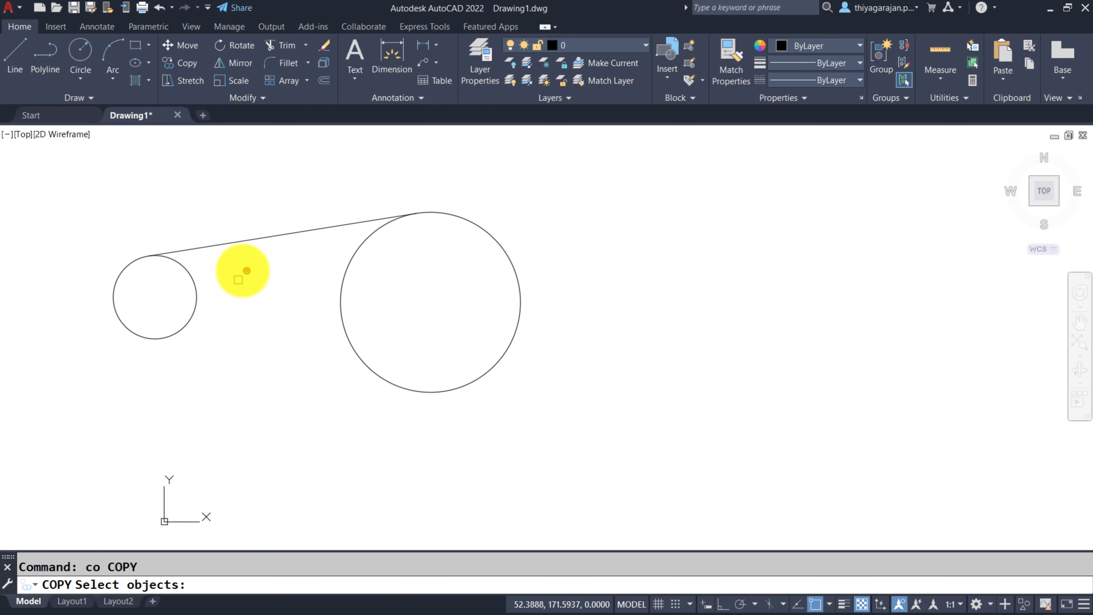
pyautogui.click(256, 238)
pyautogui.press('Return')
pyautogui.click(245, 266)
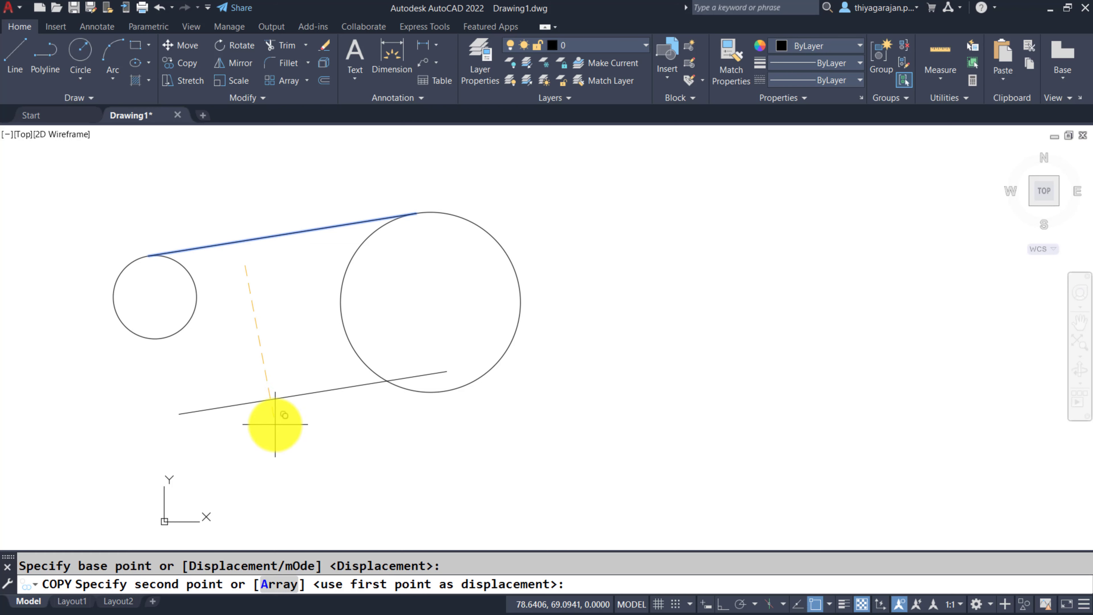
pyautogui.press('Escape')
# Step: Mirror the tangent line about the axis through the two circles' centres, keeping the source line
pyautogui.write('mi')
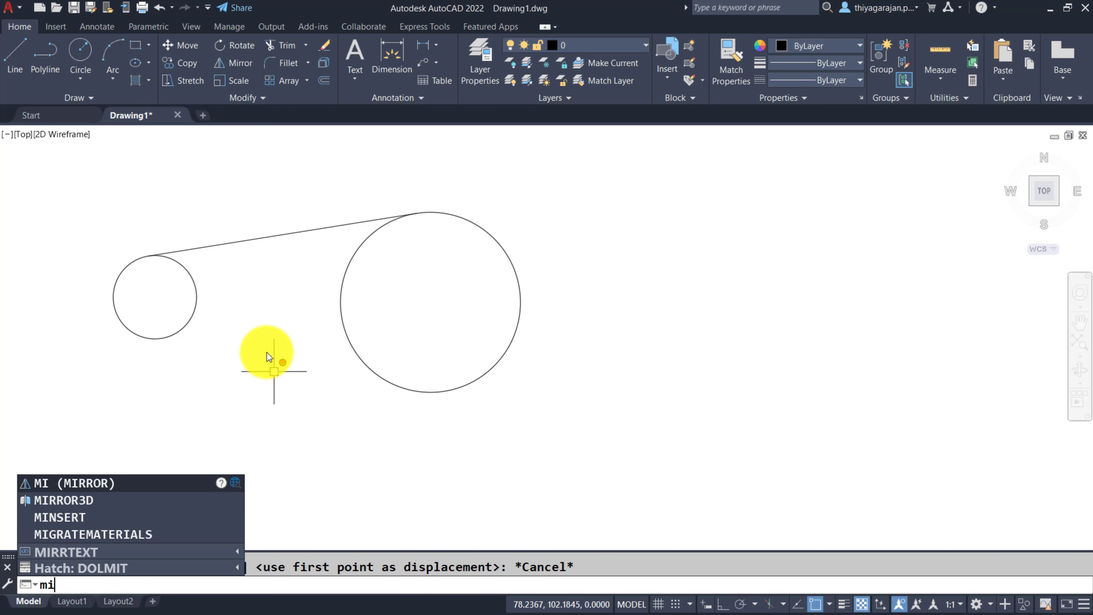
pyautogui.press('Return')
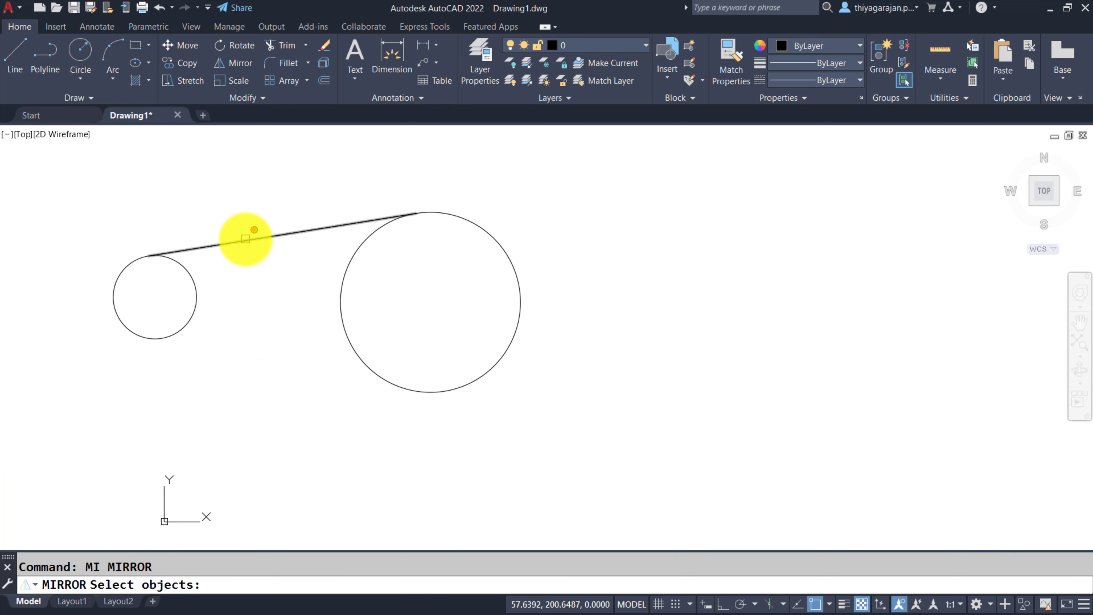
pyautogui.click(245, 238)
pyautogui.press('Return')
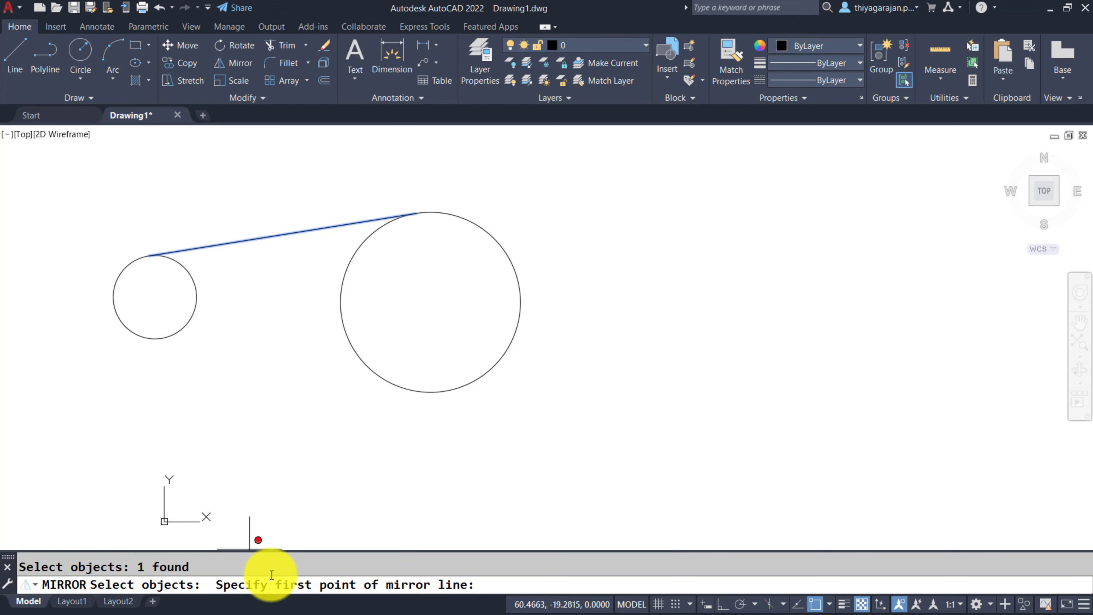
pyautogui.click(155, 296)
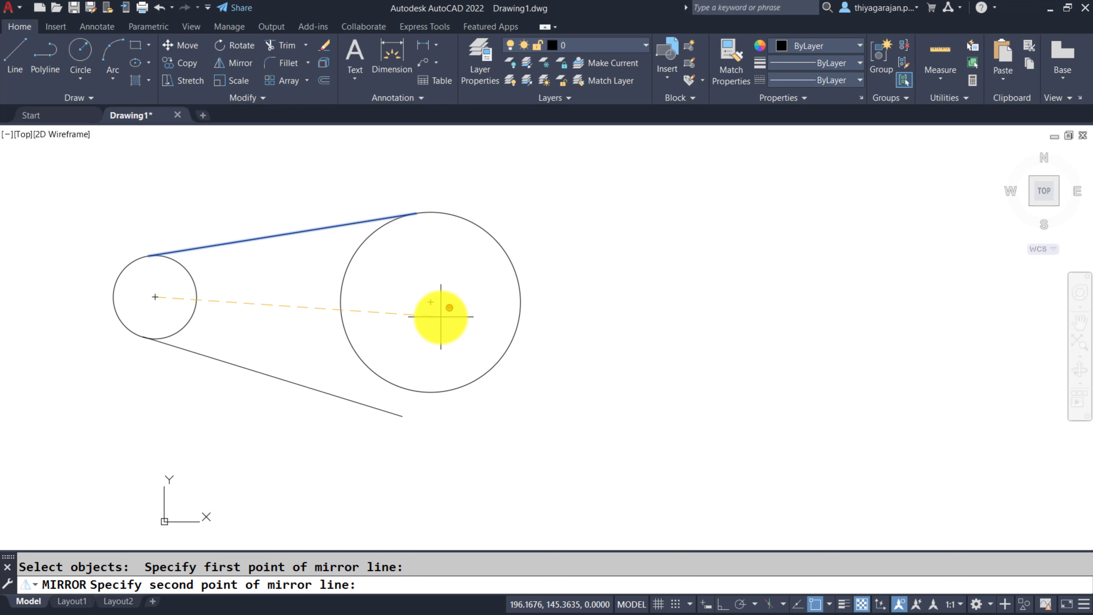
pyautogui.click(431, 303)
pyautogui.press('Return')
pyautogui.scroll(-2, 226, 379)
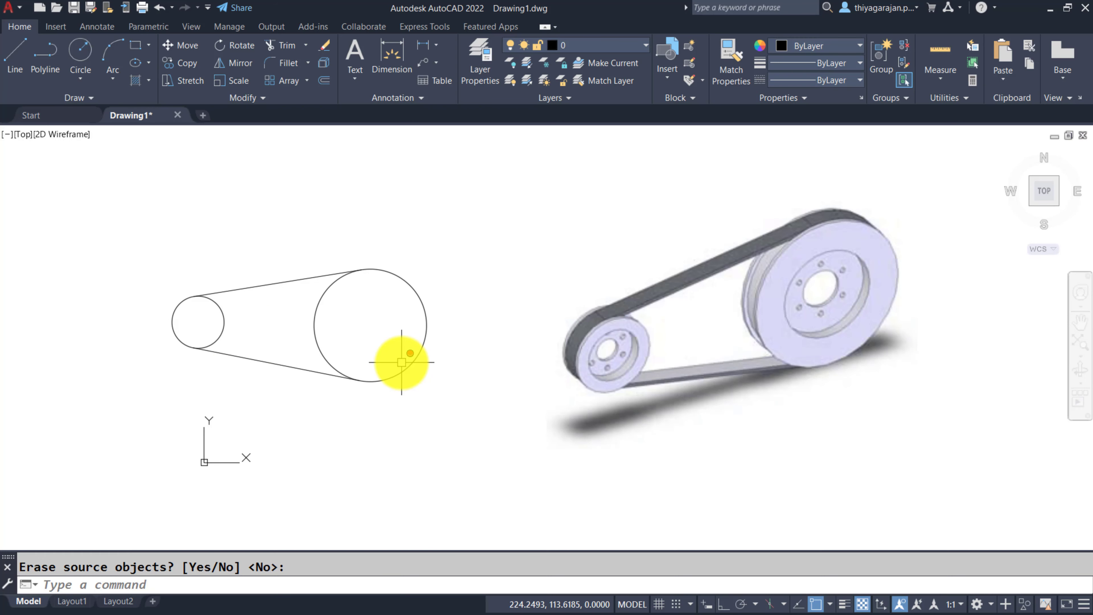
# Step: Mirror the small circle and both tangent lines about the large circle's vertical centreline, keeping the source objects
pyautogui.write('mi')
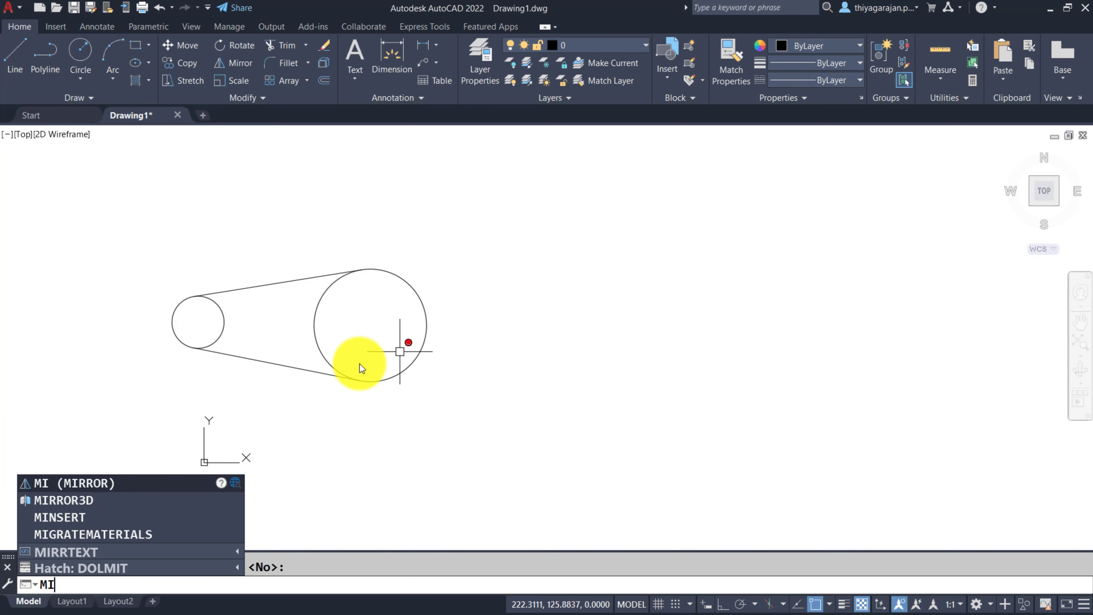
pyautogui.press('Return')
pyautogui.click(290, 393)
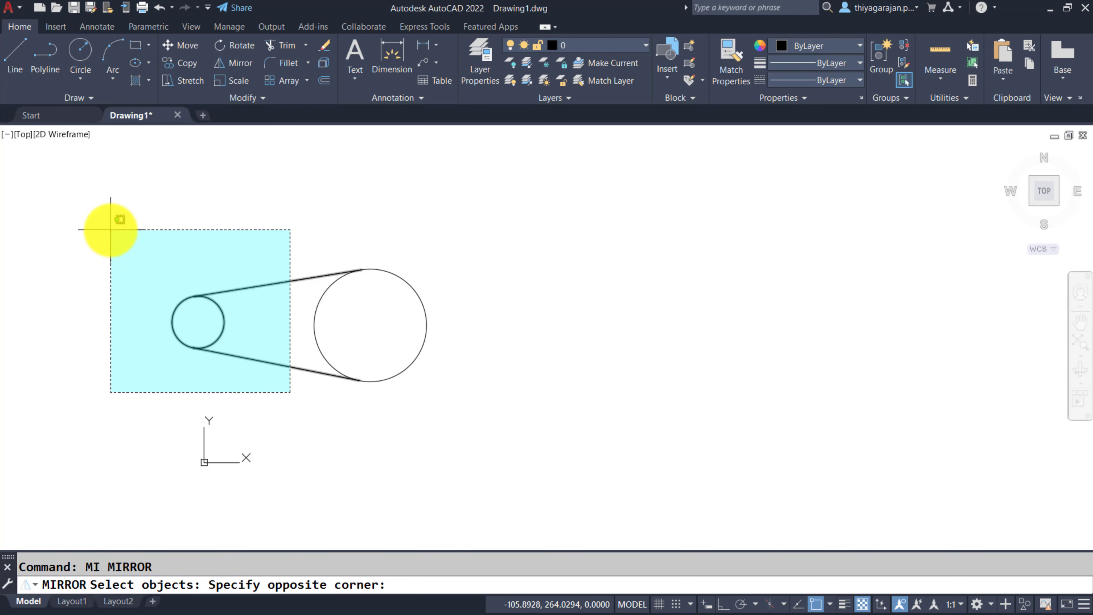
pyautogui.click(111, 229)
pyautogui.press('Return')
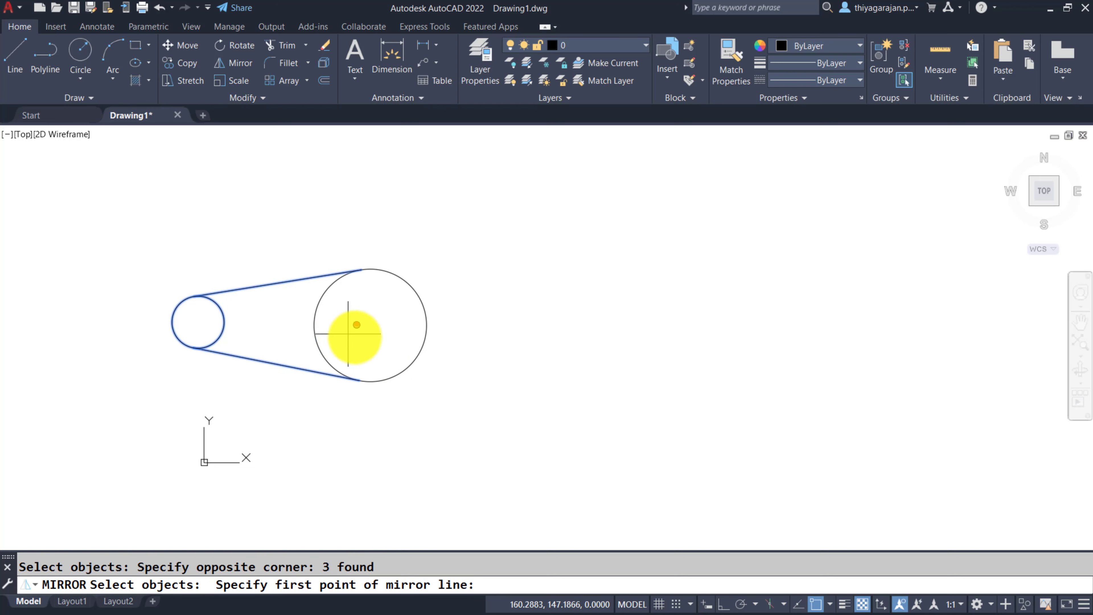
pyautogui.click(370, 381)
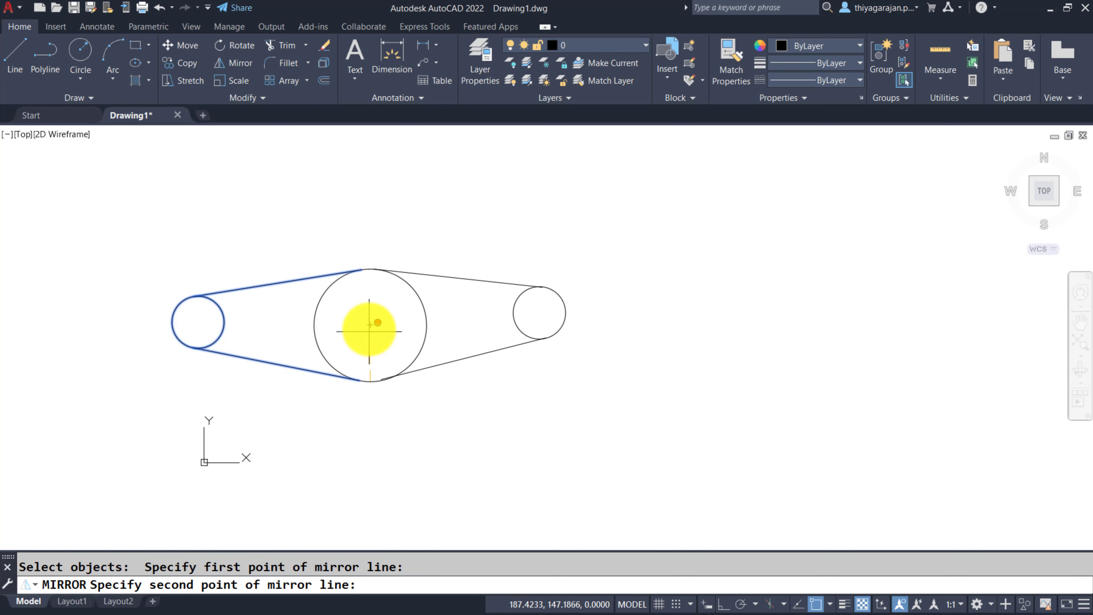
pyautogui.click(371, 321)
pyautogui.press('Return')
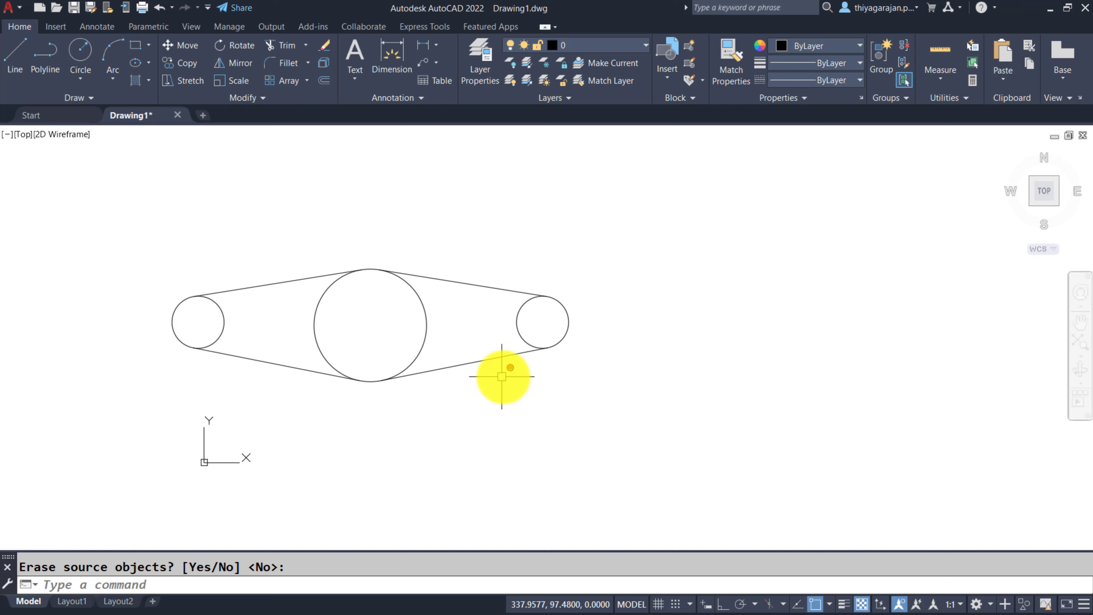
# Step: Draw a line from the right small circle's centre, 50 units long at 45 degrees
pyautogui.press('Return')
pyautogui.scroll(-2, 507, 379)
pyautogui.write('l')
pyautogui.press('Return')
pyautogui.click(465, 345)
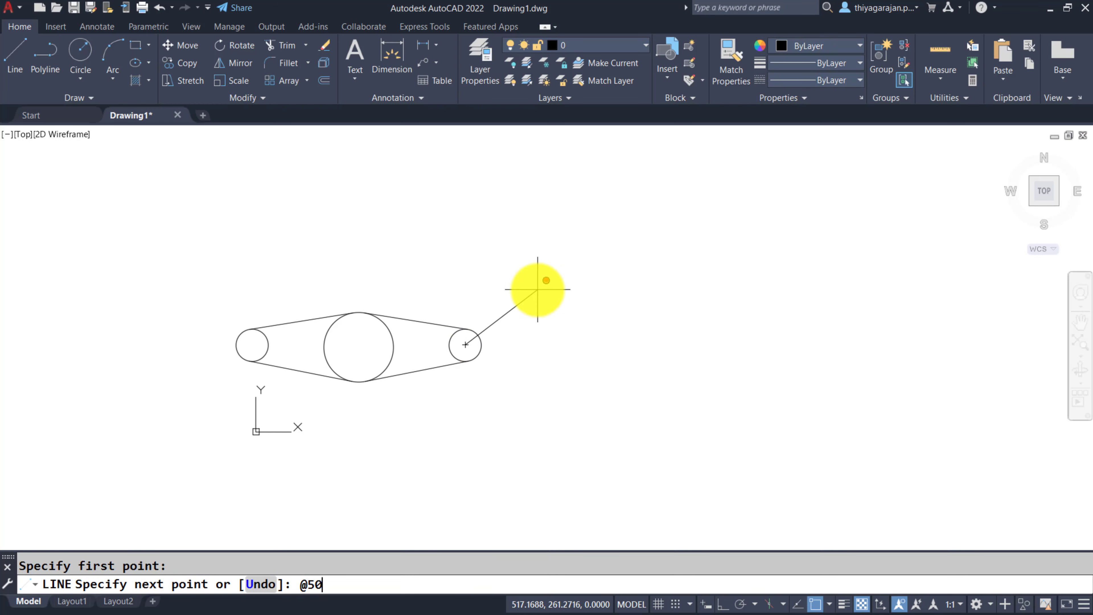
pyautogui.write('@50<45')
pyautogui.press('Return')
pyautogui.press('Return')
pyautogui.scroll(2, 539, 286)
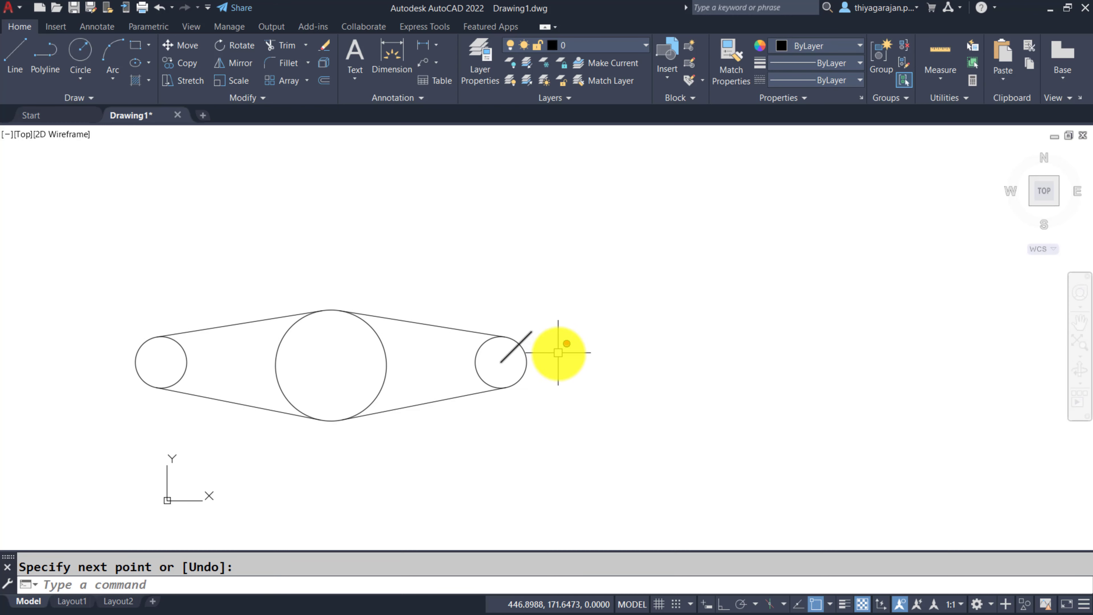
pyautogui.press('Return')
pyautogui.click(504, 365)
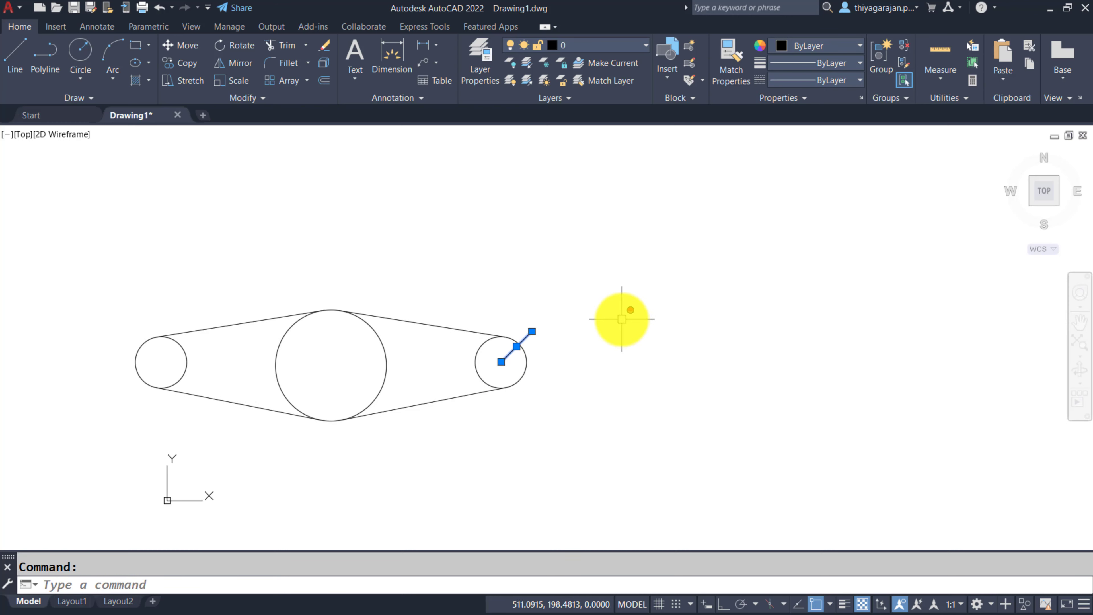
pyautogui.press('Escape')
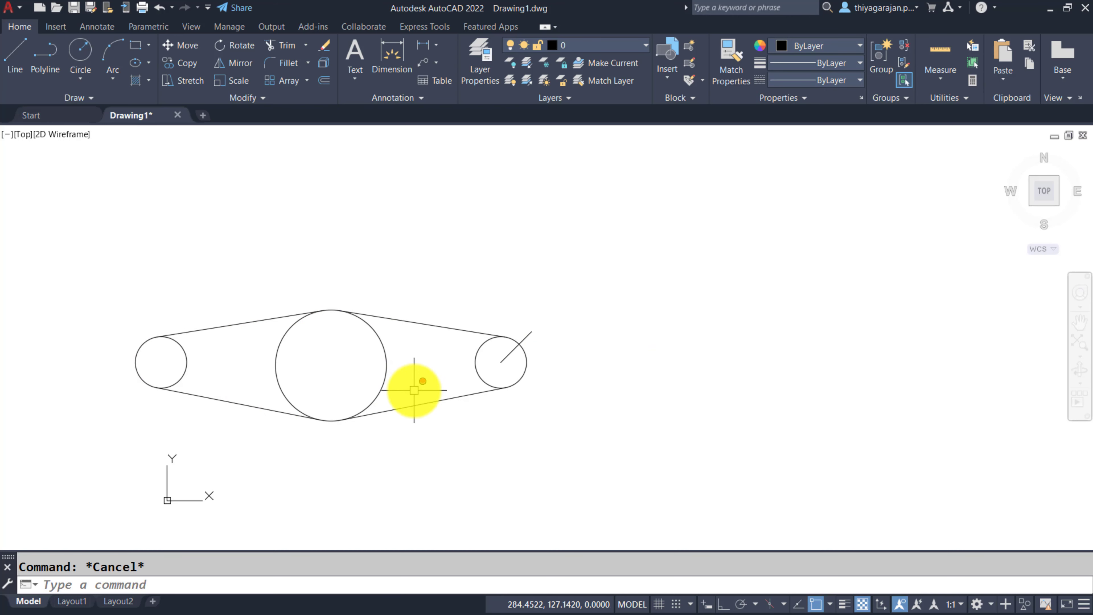
# Step: Mirror the left small circle, large circle and four tangent lines about the 45-degree line, keeping the source objects
pyautogui.write('mi')
pyautogui.press('Return')
pyautogui.write('mi')
pyautogui.press('Return')
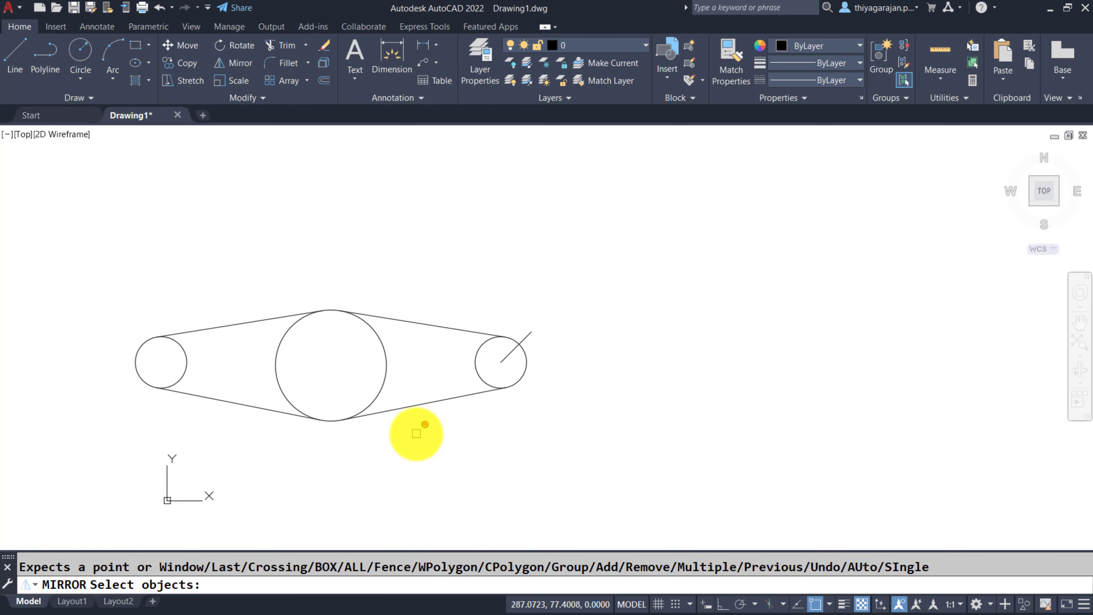
pyautogui.click(424, 432)
pyautogui.click(65, 231)
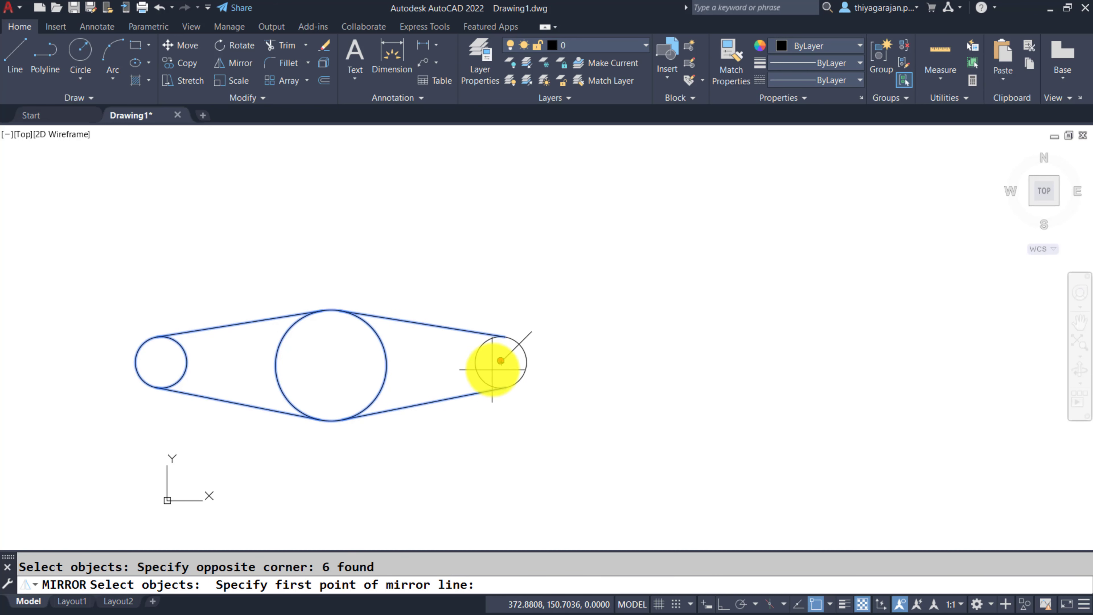
pyautogui.click(501, 362)
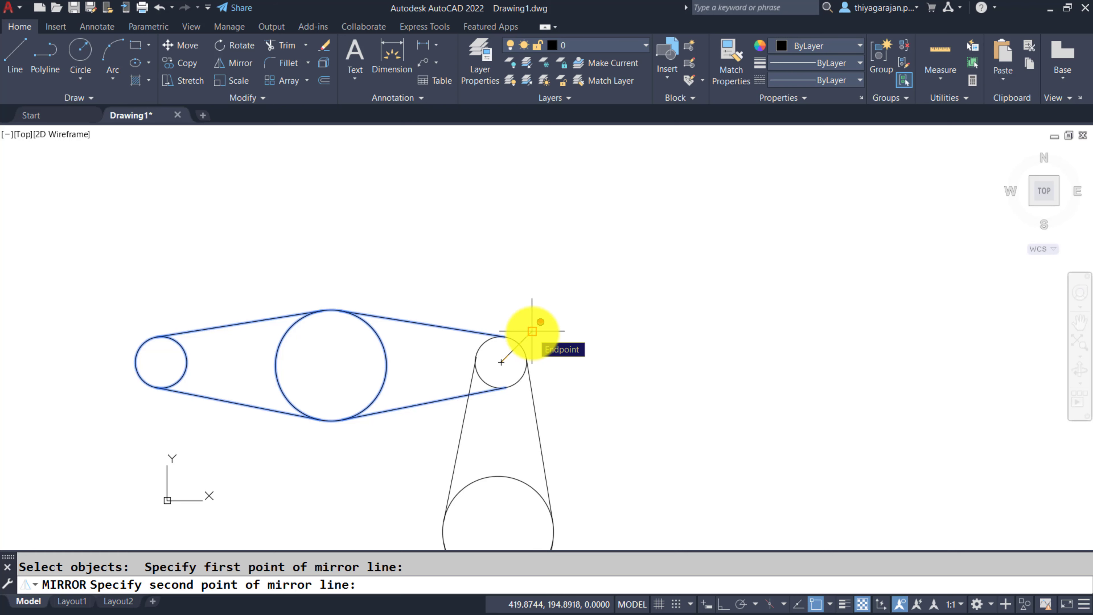
pyautogui.click(532, 331)
pyautogui.press('Return')
pyautogui.scroll(-4, 305, 257)
pyautogui.scroll(2, 251, 360)
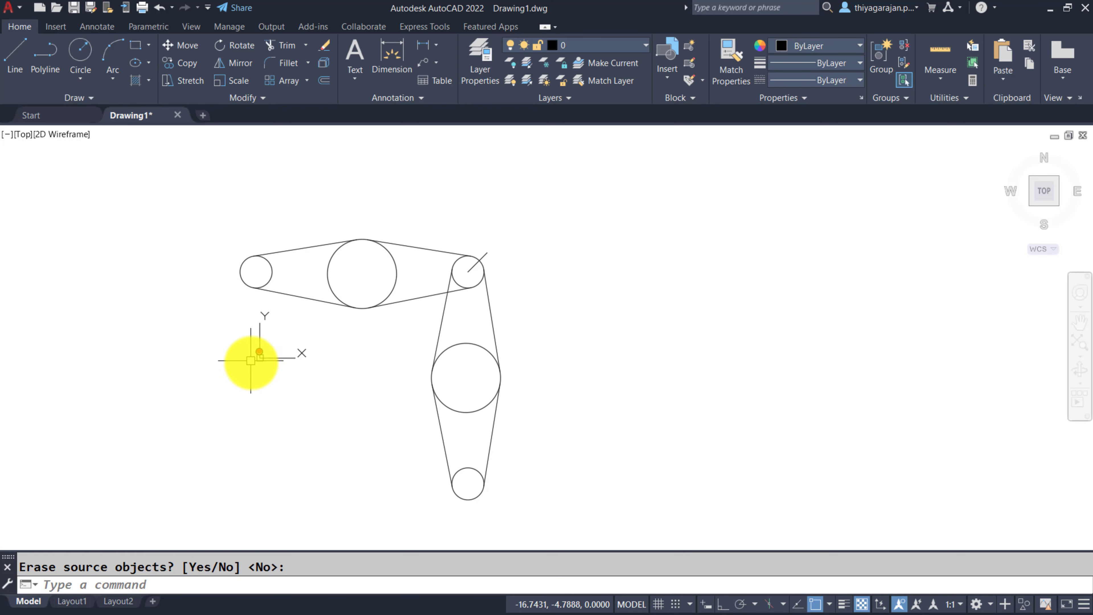
# Step: Delete the long diagonal line running between the horizontal and vertical pulley sets
pyautogui.press('Return')
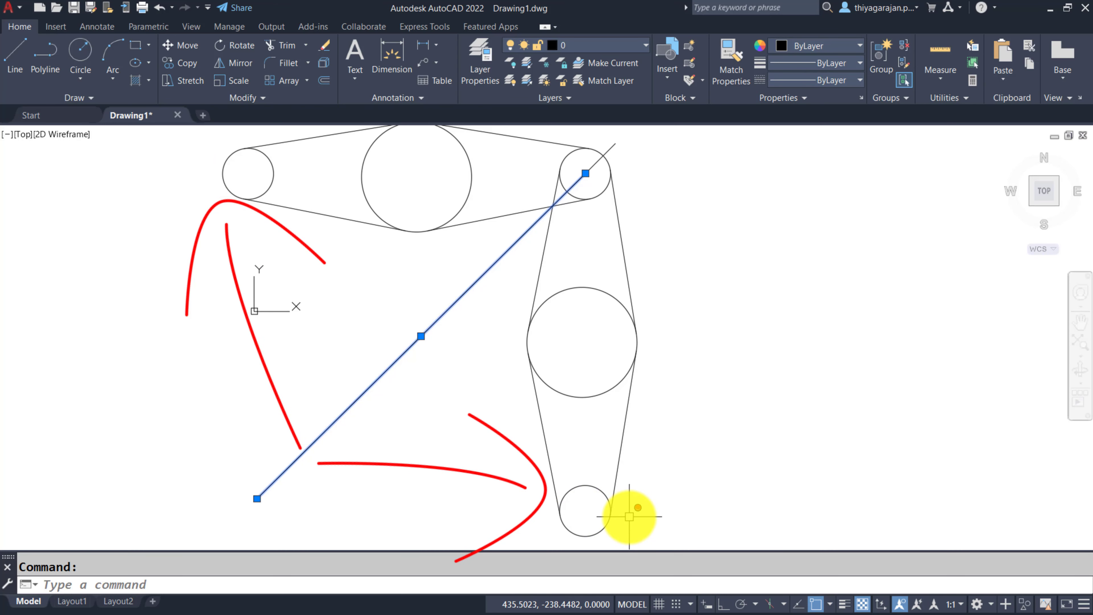
pyautogui.press('Delete')
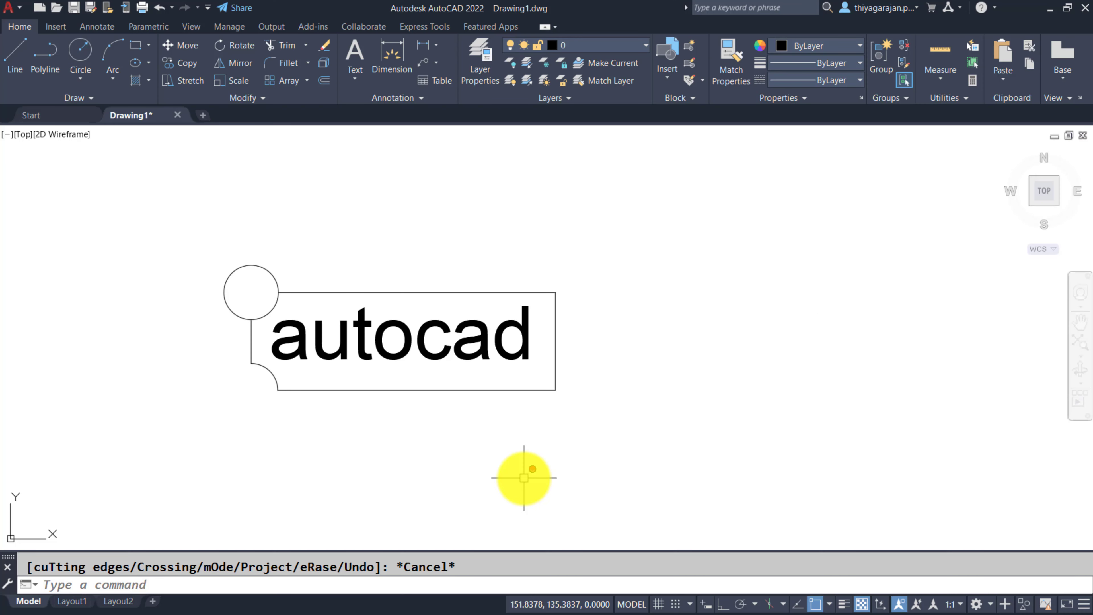
# Step: Mirror the notched frame with its circle and "autocad" text about the frame's right edge, keeping the source objects
pyautogui.write('mi')
pyautogui.press('Return')
pyautogui.click(575, 437)
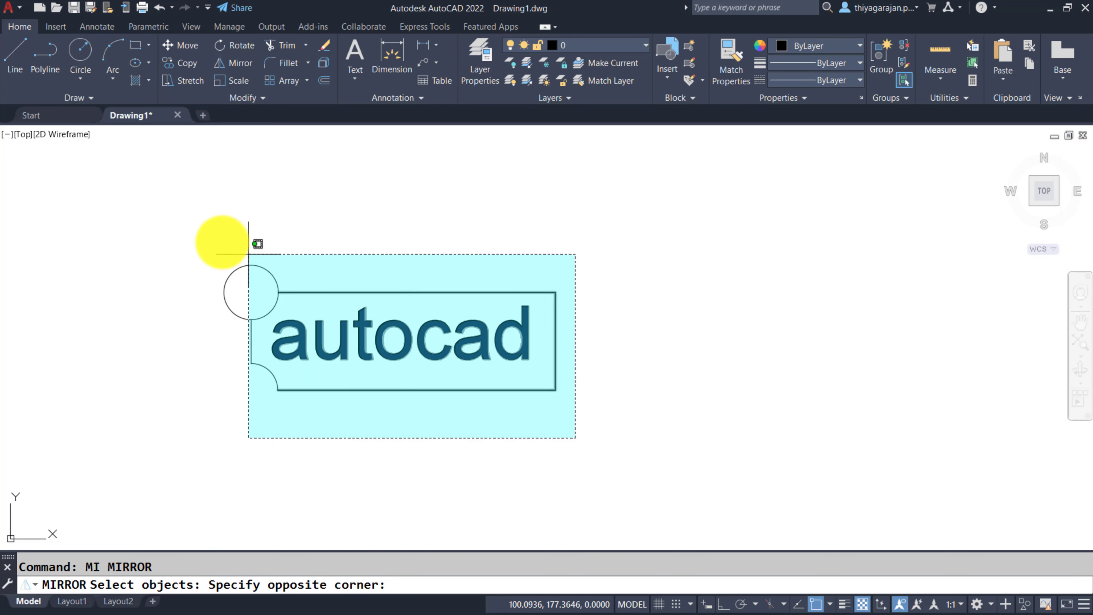
pyautogui.click(220, 234)
pyautogui.press('Return')
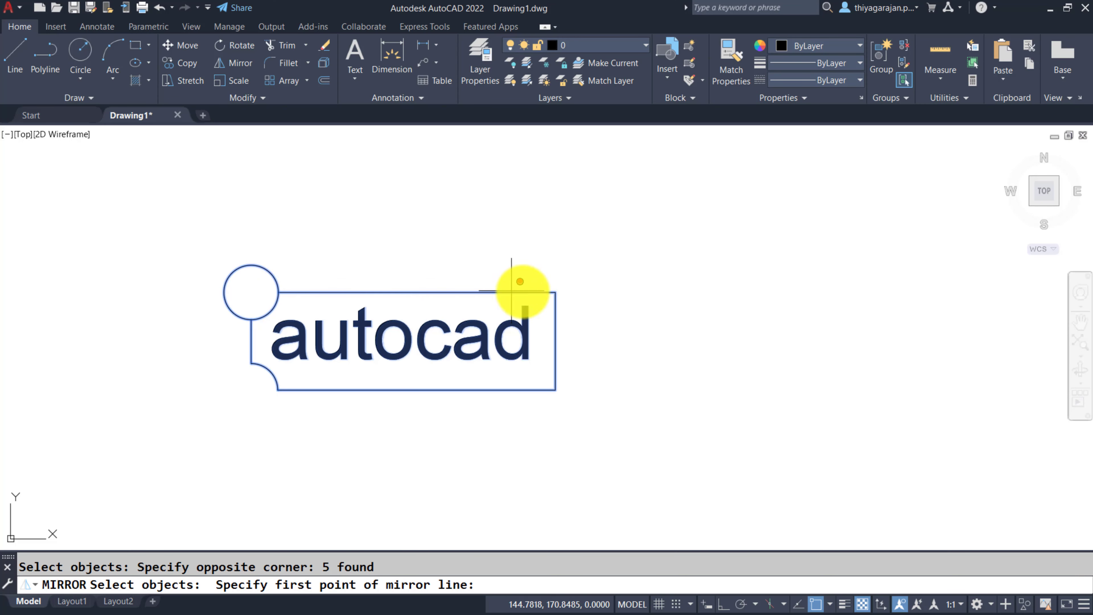
pyautogui.click(555, 293)
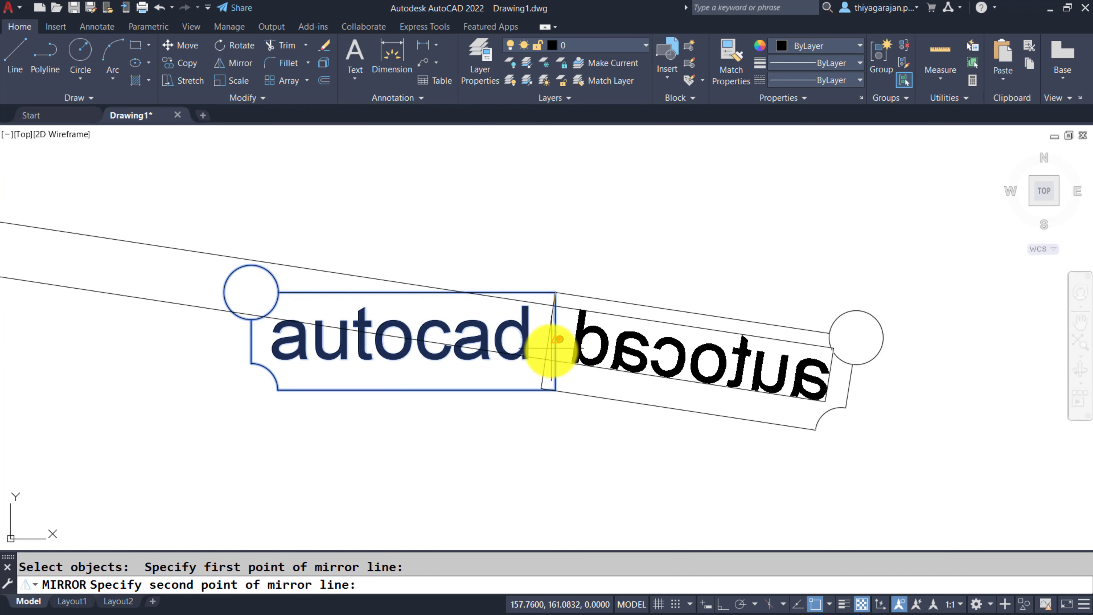
pyautogui.click(553, 387)
pyautogui.press('Return')
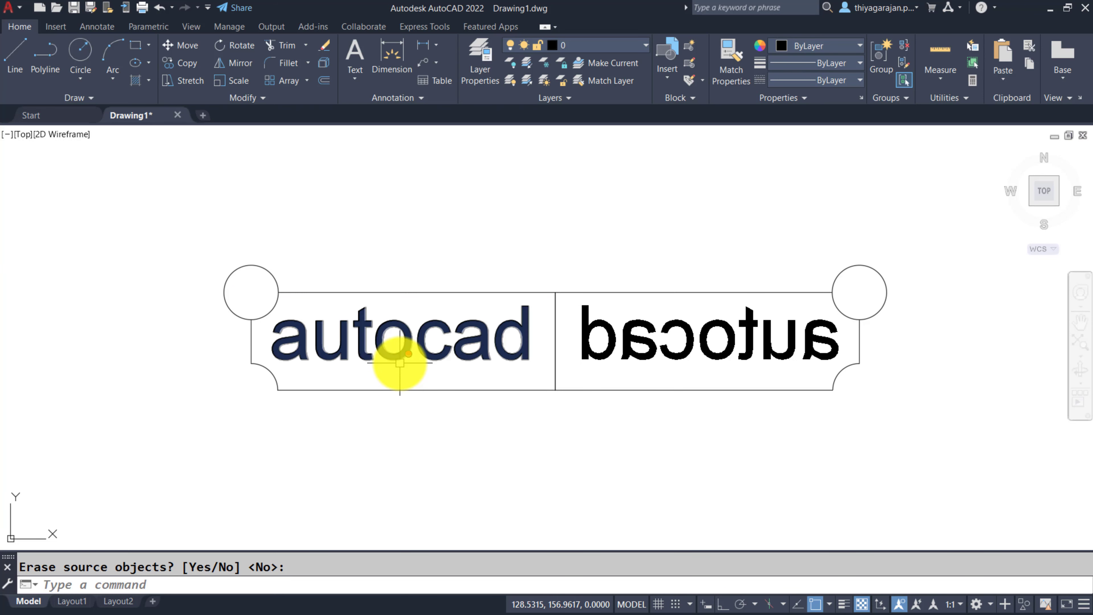
pyautogui.press('Return')
pyautogui.click(715, 357)
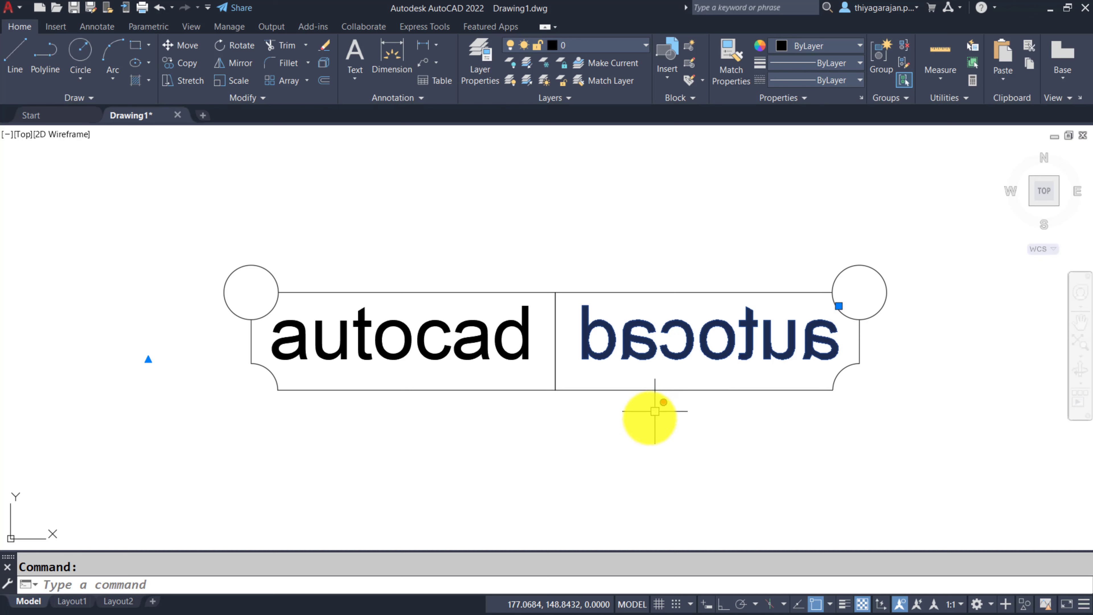
pyautogui.press('Escape')
# Step: Set the MIRRTEXT system variable to 0 so mirrored text stays readable
pyautogui.write('m')
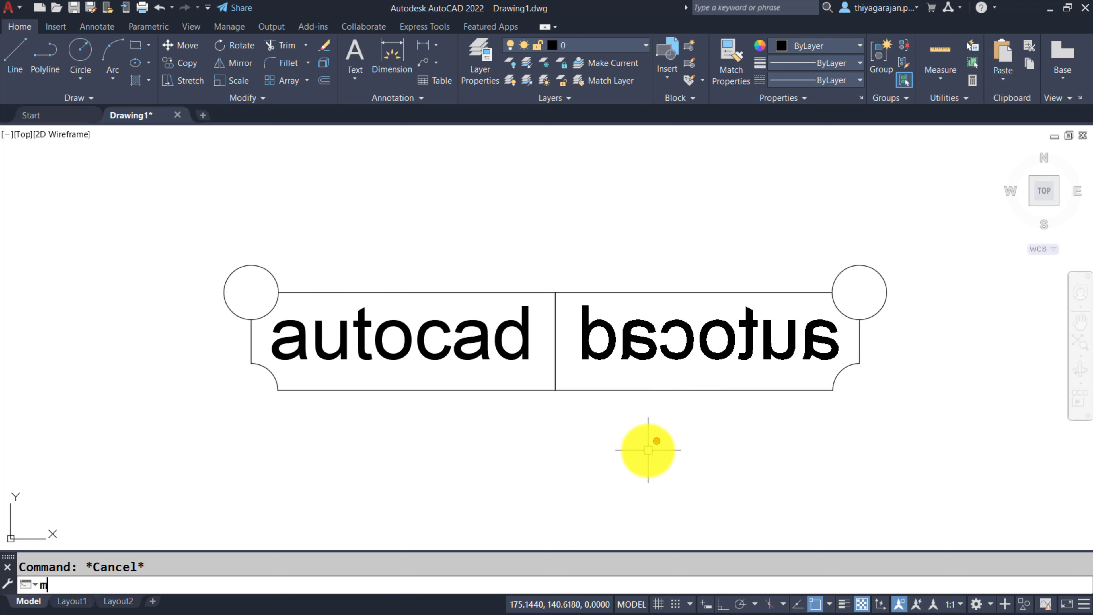
pyautogui.write('irrtext')
pyautogui.press('Return')
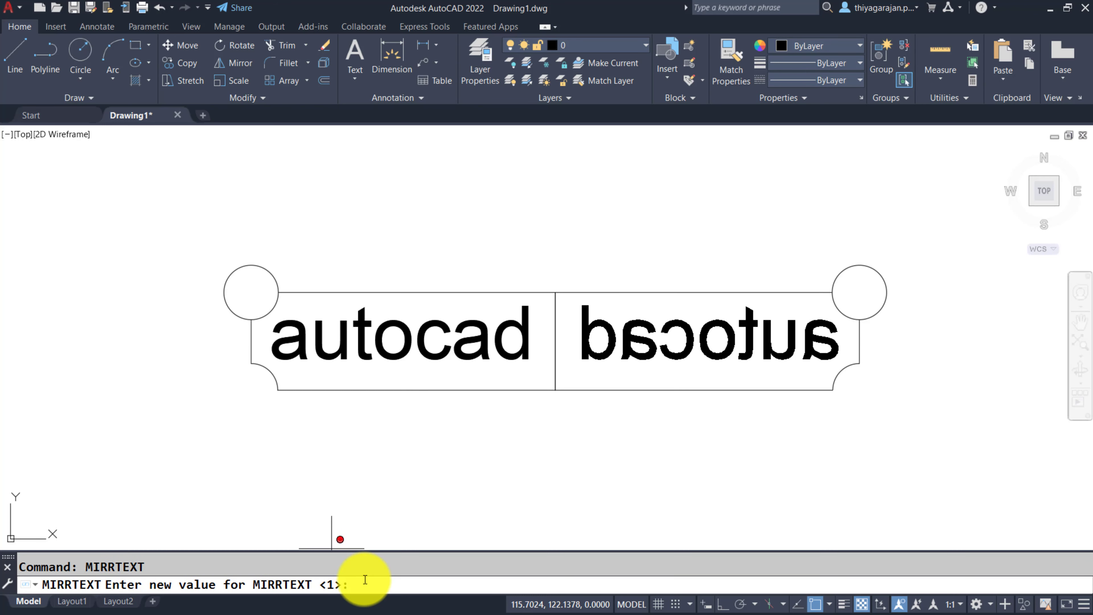
pyautogui.write('0')
pyautogui.press('Return')
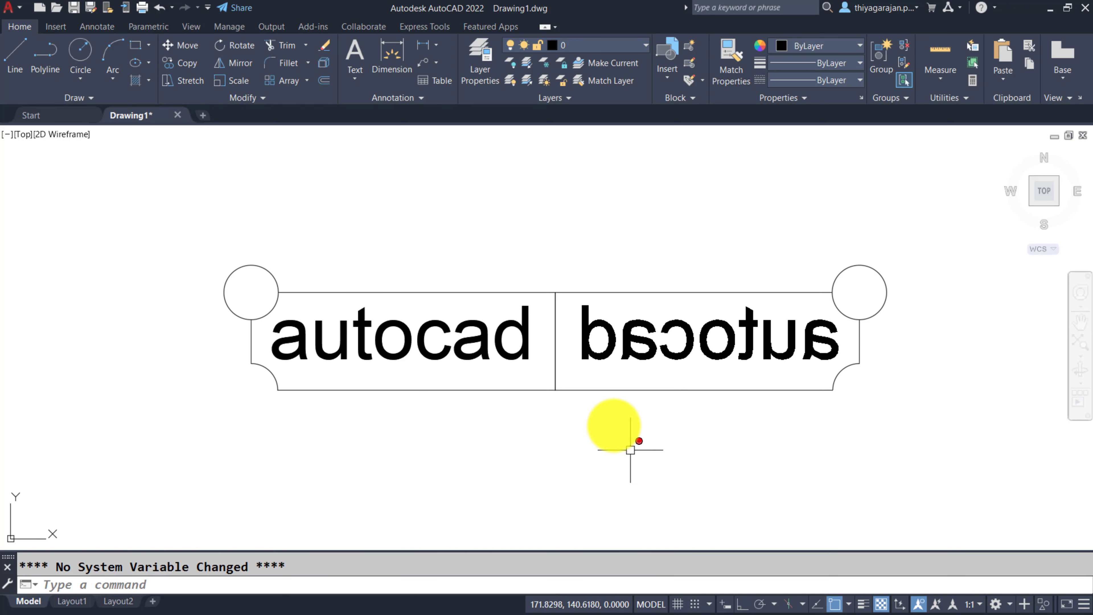
# Step: Mirror the left notched frame with its circle and "autocad" text about the frame's bottom edge, keeping the source objects
pyautogui.scroll(-2, 488, 297)
pyautogui.write('mi')
pyautogui.press('Return')
pyautogui.click(519, 417)
pyautogui.click(254, 204)
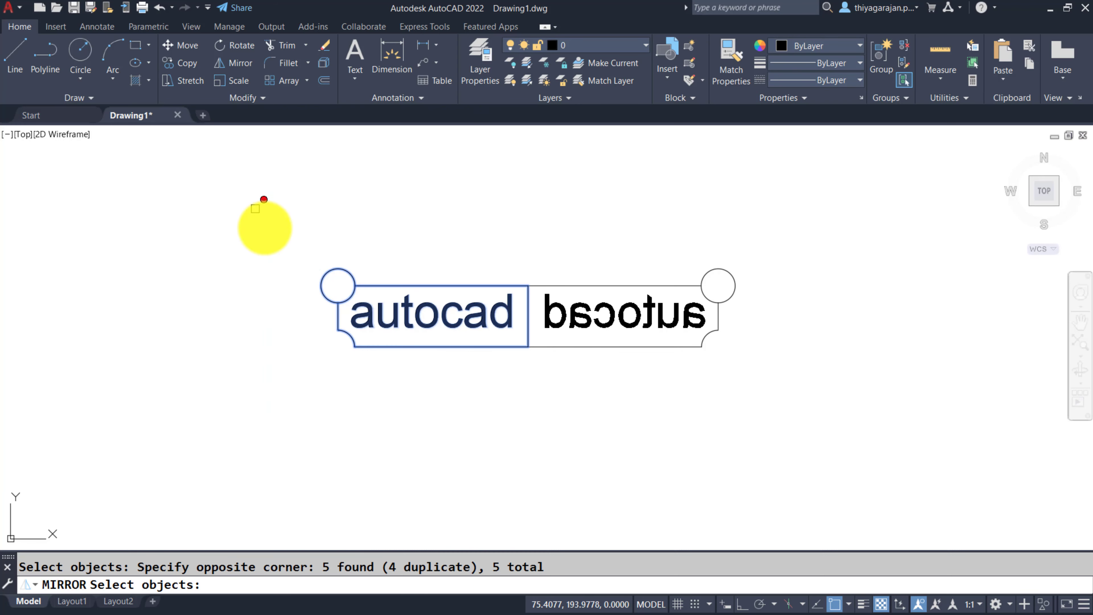
pyautogui.press('Return')
pyautogui.click(528, 346)
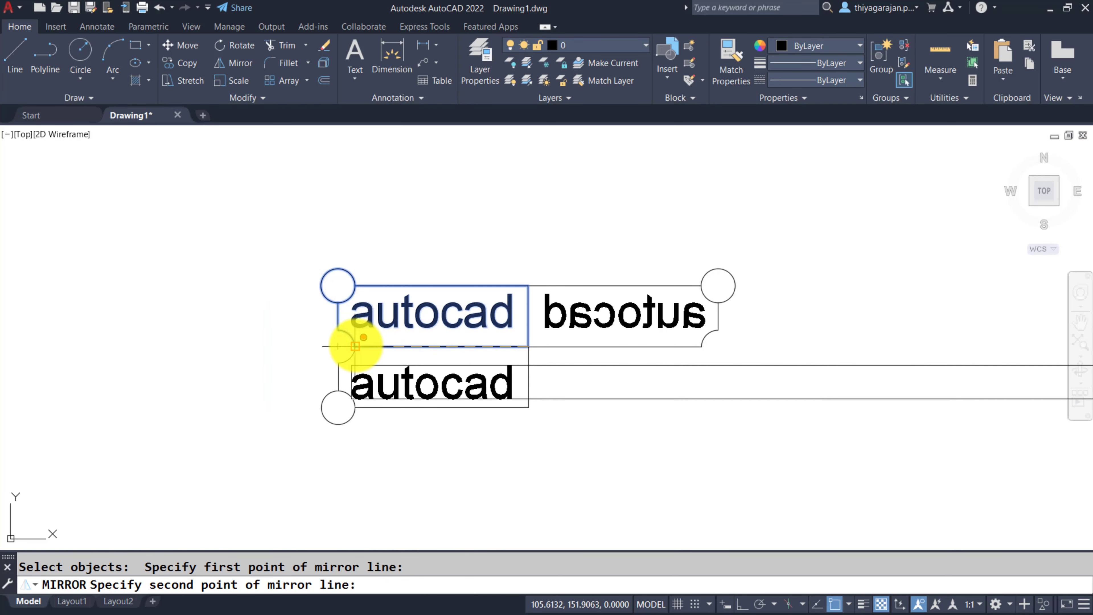
pyautogui.click(341, 347)
pyautogui.press('Return')
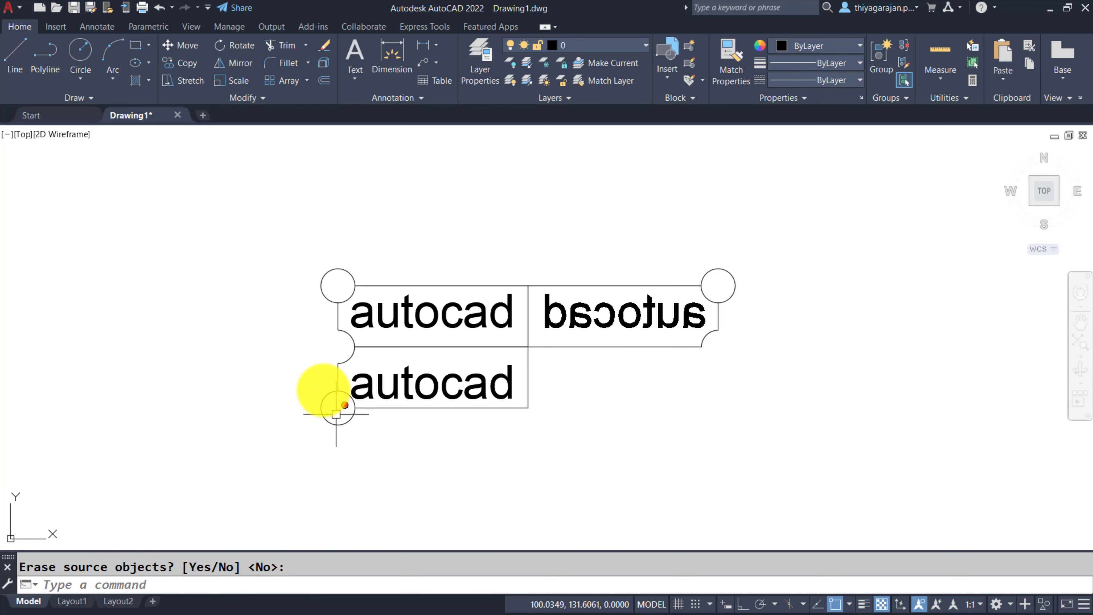
# Step: Mirror the upper and lower left plates with their text about the vertical line through their left circles, keeping the source objects
pyautogui.press('Return')
pyautogui.click(411, 442)
pyautogui.click(224, 232)
pyautogui.press('Return')
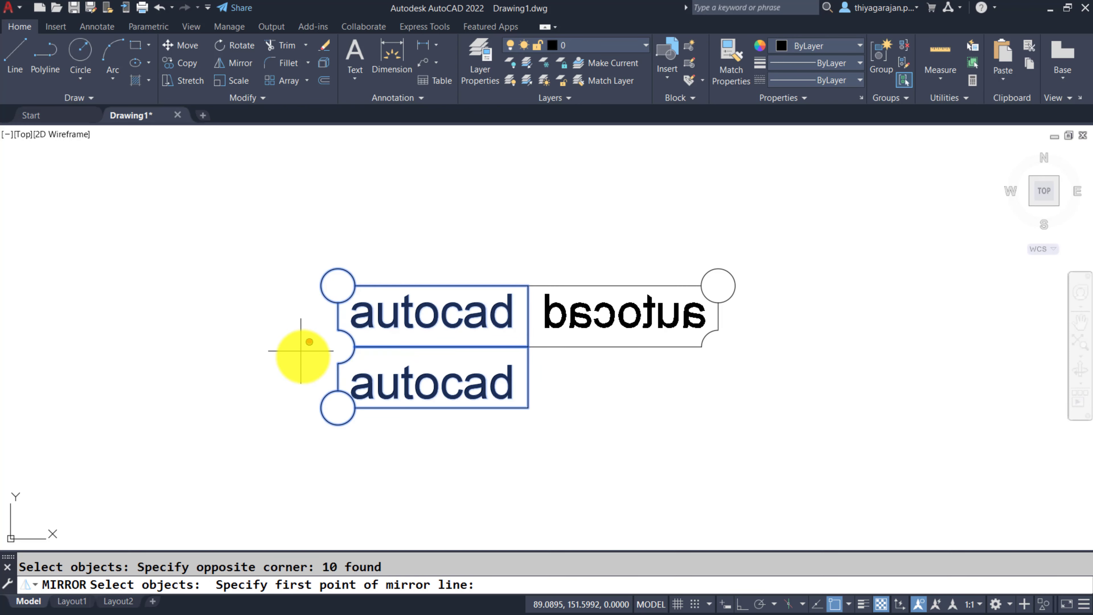
pyautogui.click(338, 391)
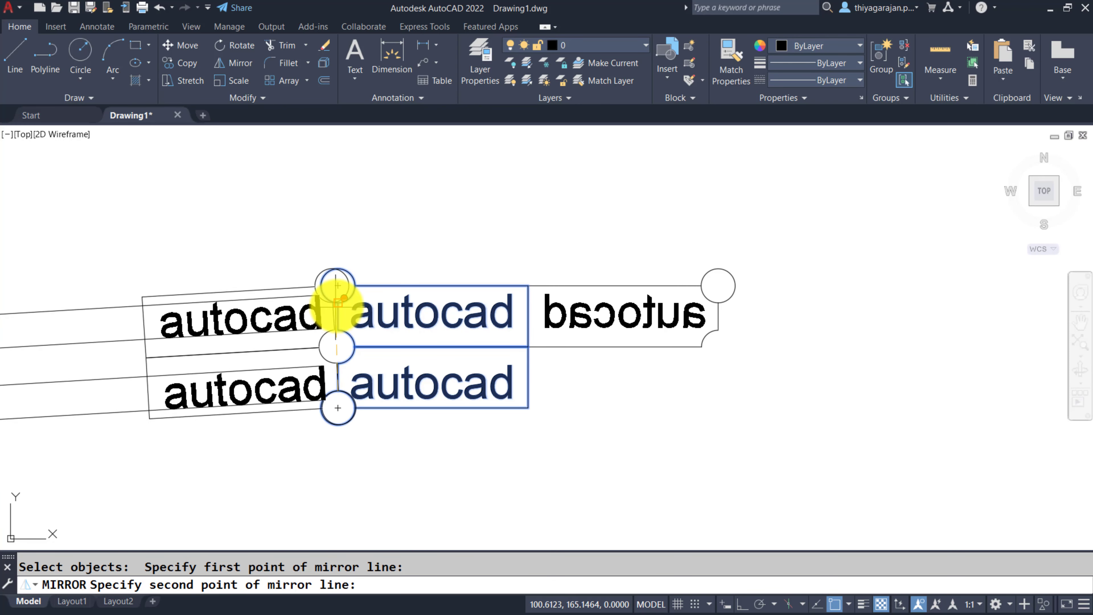
pyautogui.click(338, 293)
pyautogui.press('Return')
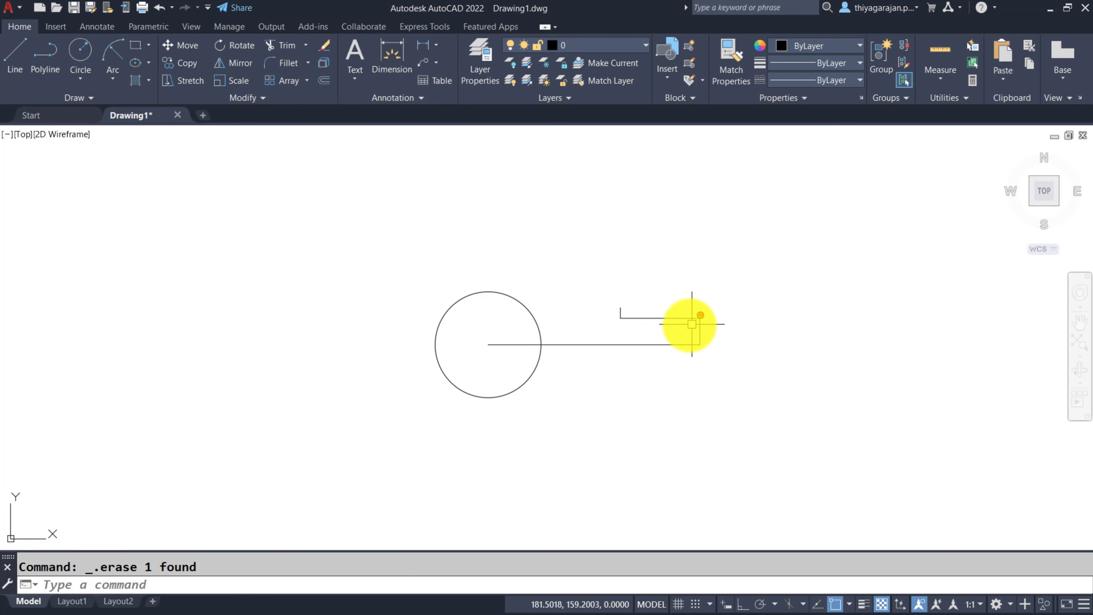
# Step: Mirror the three-line stepped profile about the horizontal line from the circle's centre, keeping the source objects
pyautogui.click(620, 326)
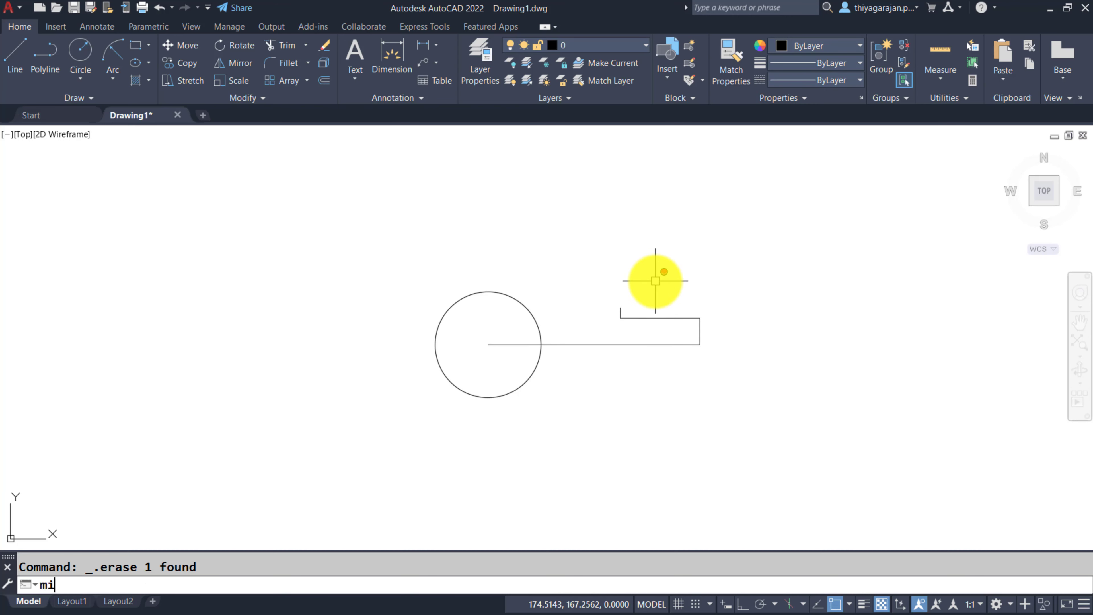
pyautogui.press('Return')
pyautogui.click(593, 285)
pyautogui.click(793, 366)
pyautogui.press('Return')
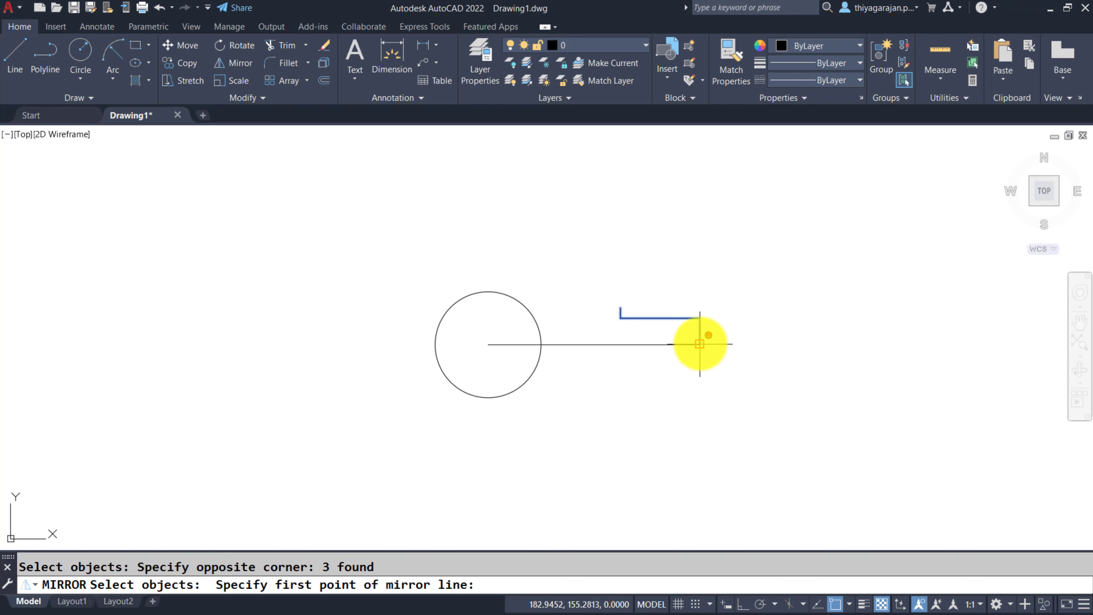
pyautogui.click(699, 343)
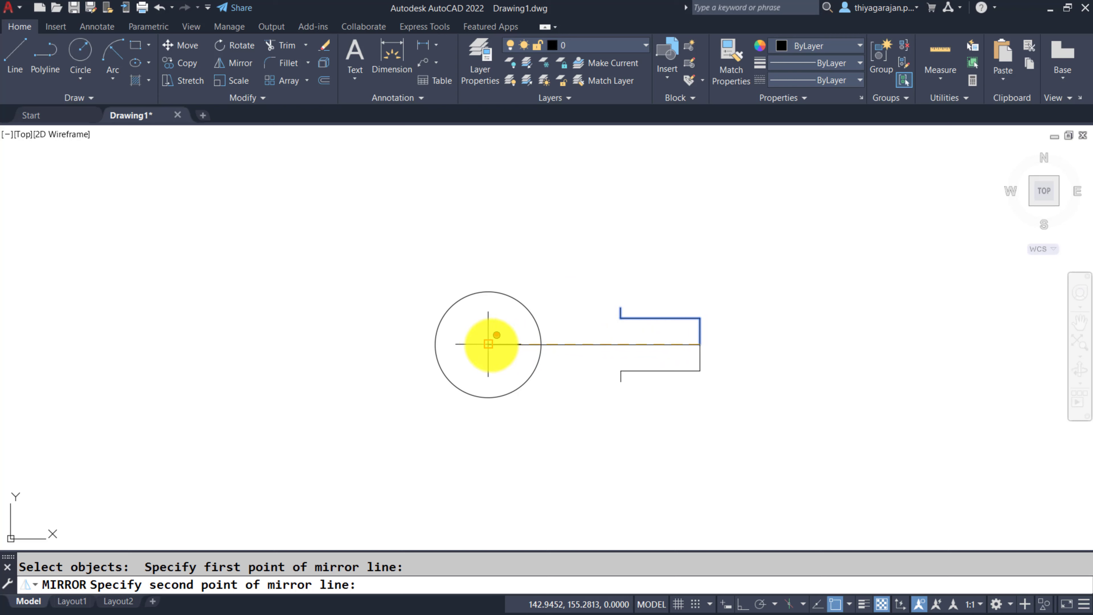
pyautogui.click(490, 345)
pyautogui.press('Return')
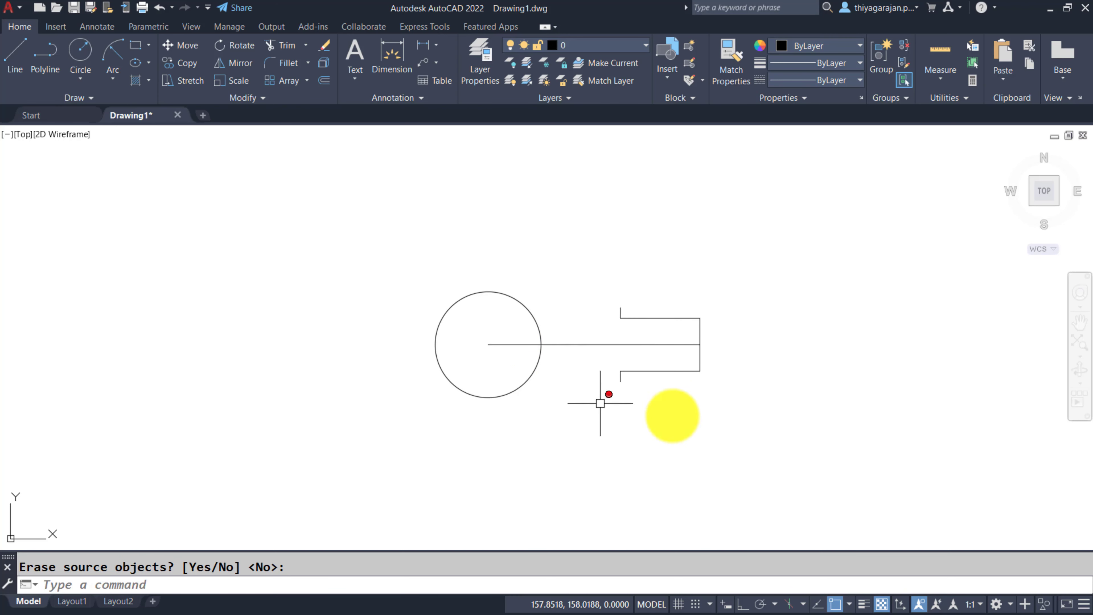
# Step: Create a polar array of the six-line slot profile about the circle's centre with 4 items
pyautogui.write('ar')
pyautogui.press('Return')
pyautogui.click(699, 406)
pyautogui.click(620, 281)
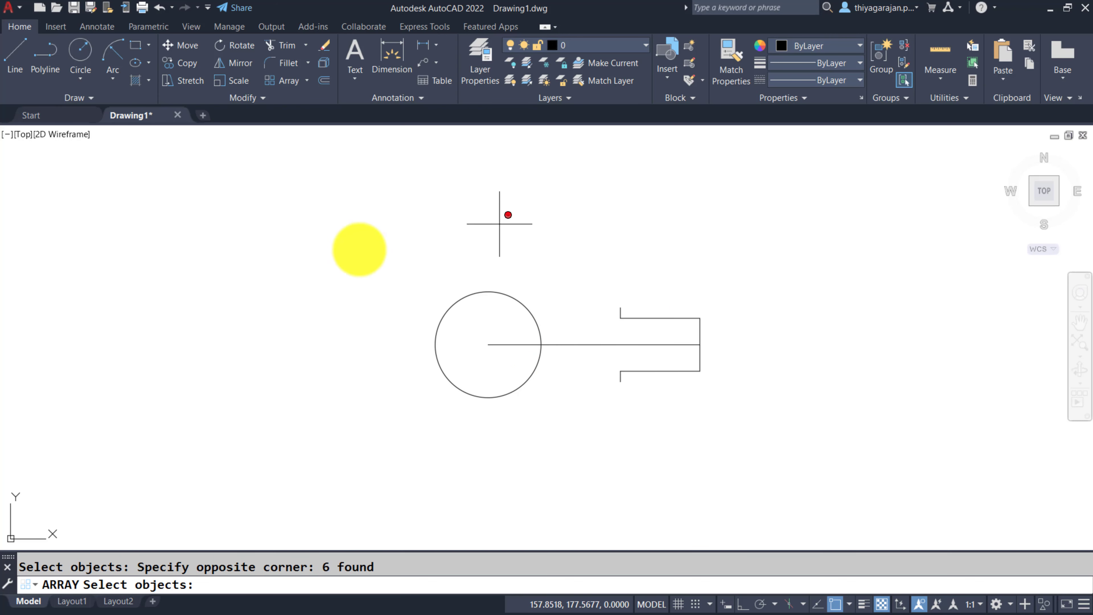
pyautogui.press('Return')
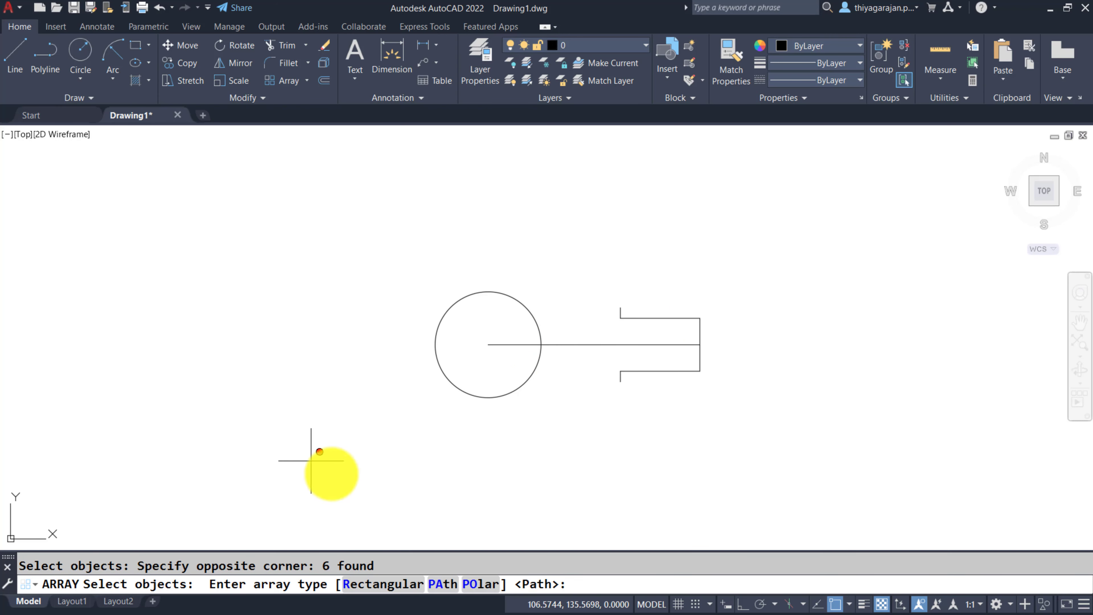
pyautogui.click(477, 584)
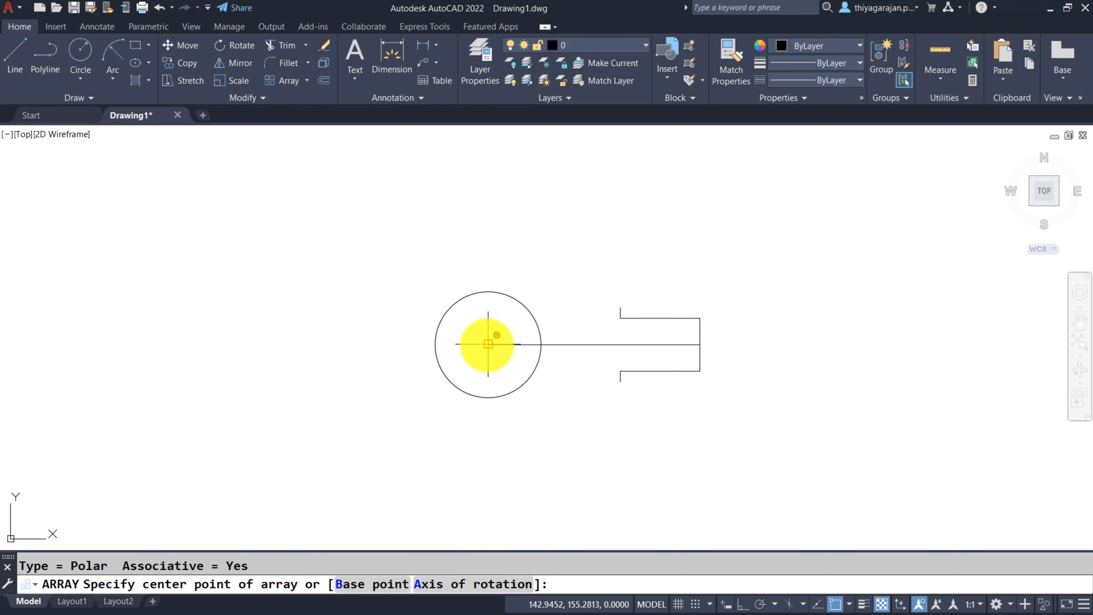
pyautogui.click(488, 344)
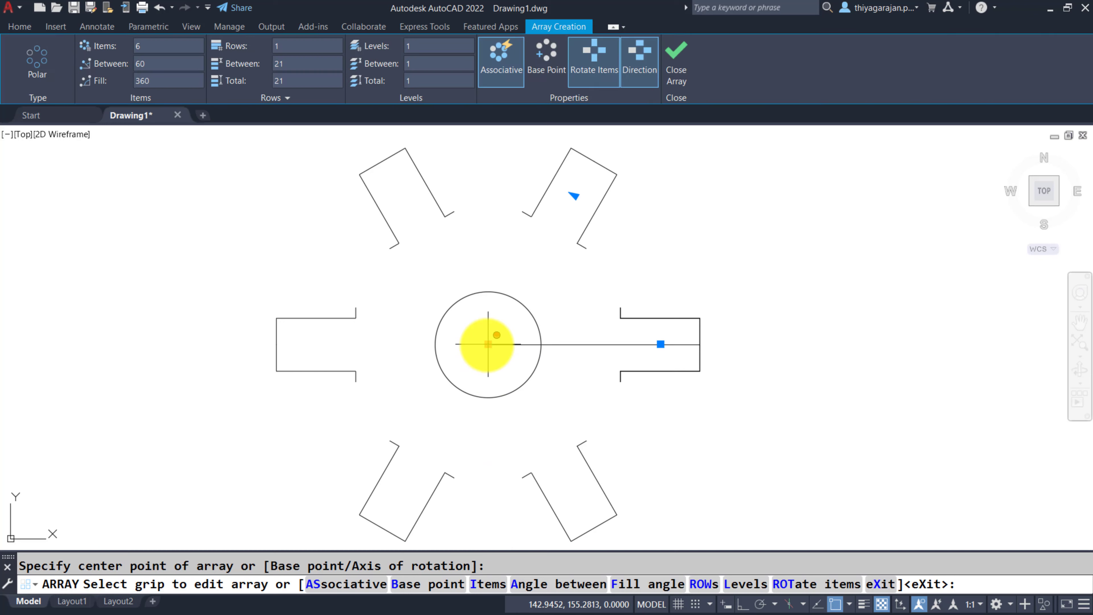
pyautogui.click(166, 45)
pyautogui.write('4')
pyautogui.press('Return')
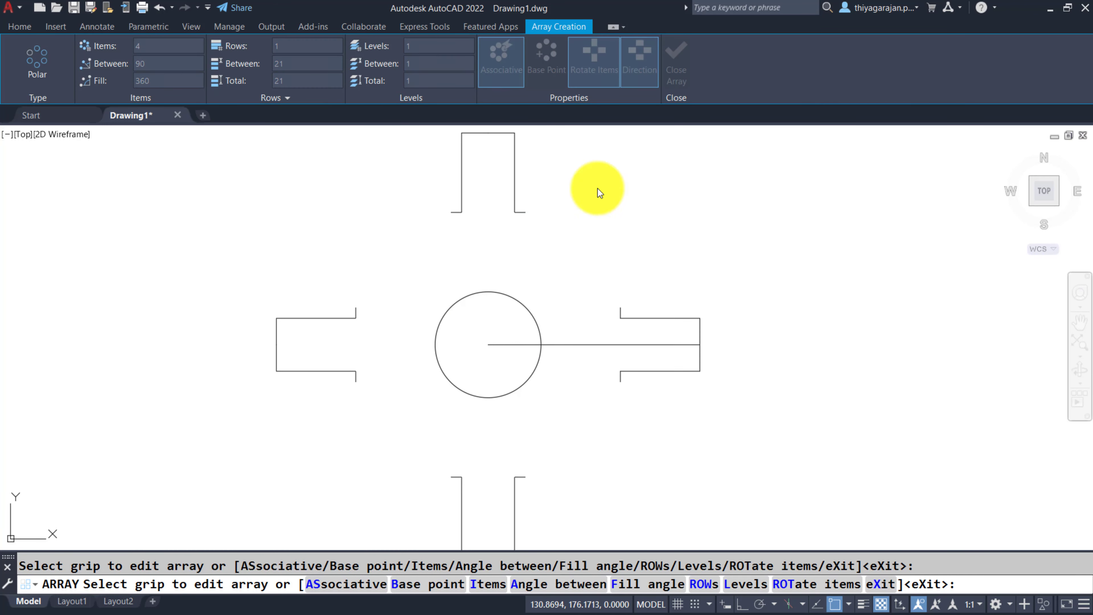
pyautogui.press('Return')
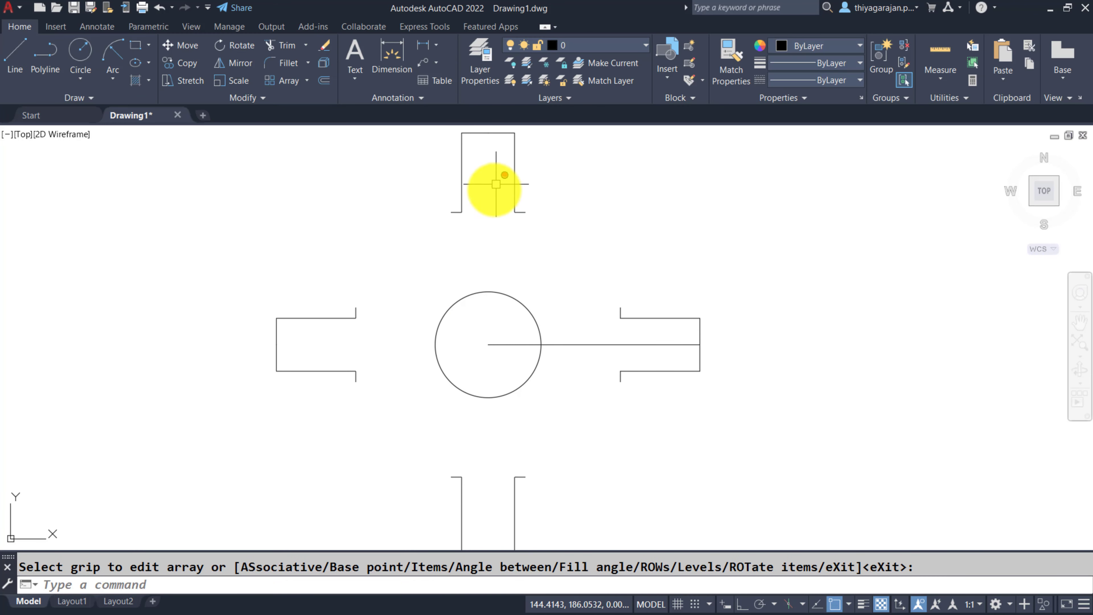
# Step: Draw a start, end, radius arc of radius 18 from the upper arm's right lip to the right arm's upper lip
pyautogui.click(113, 78)
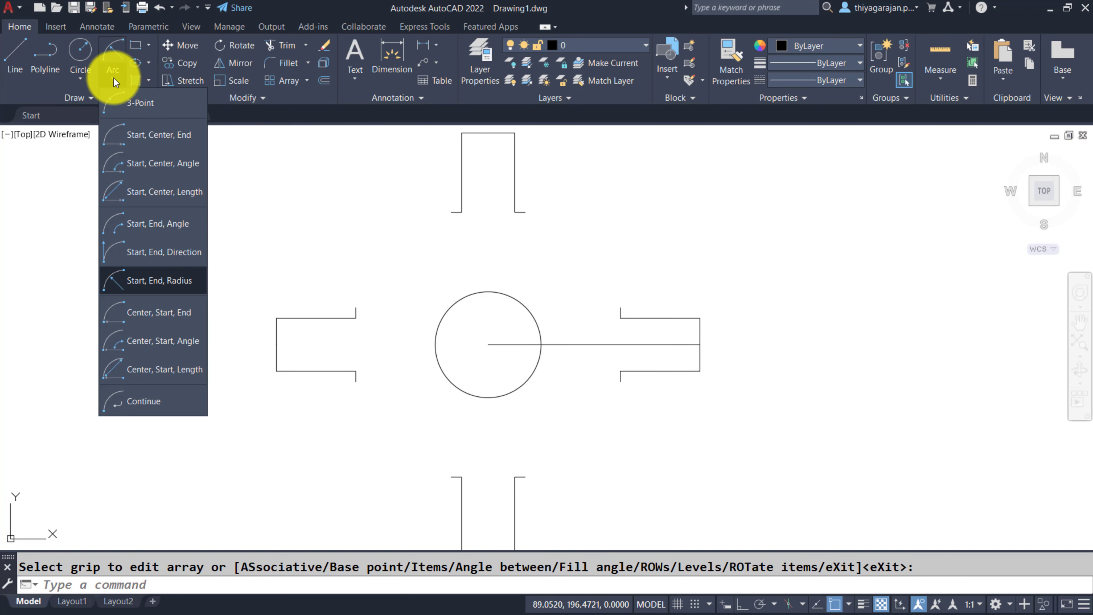
pyautogui.click(183, 279)
pyautogui.click(525, 212)
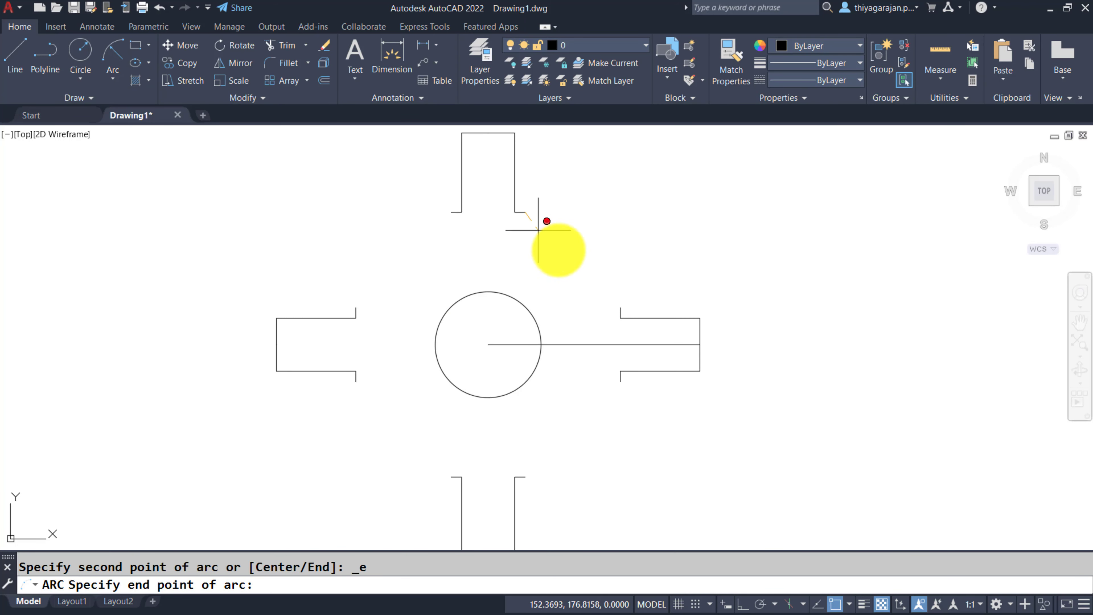
pyautogui.click(620, 307)
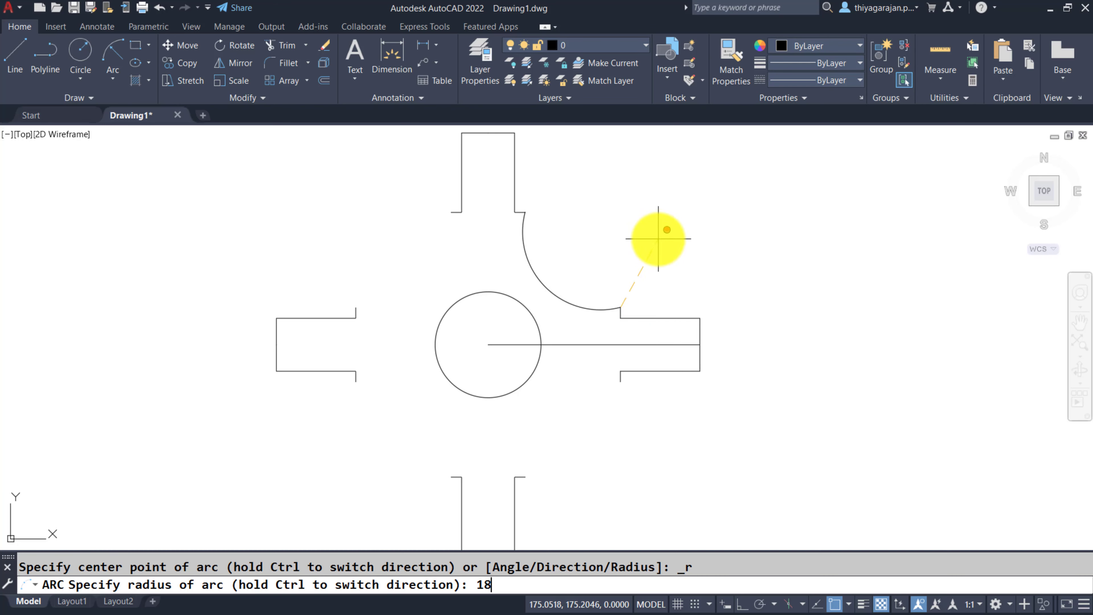
pyautogui.press('Return')
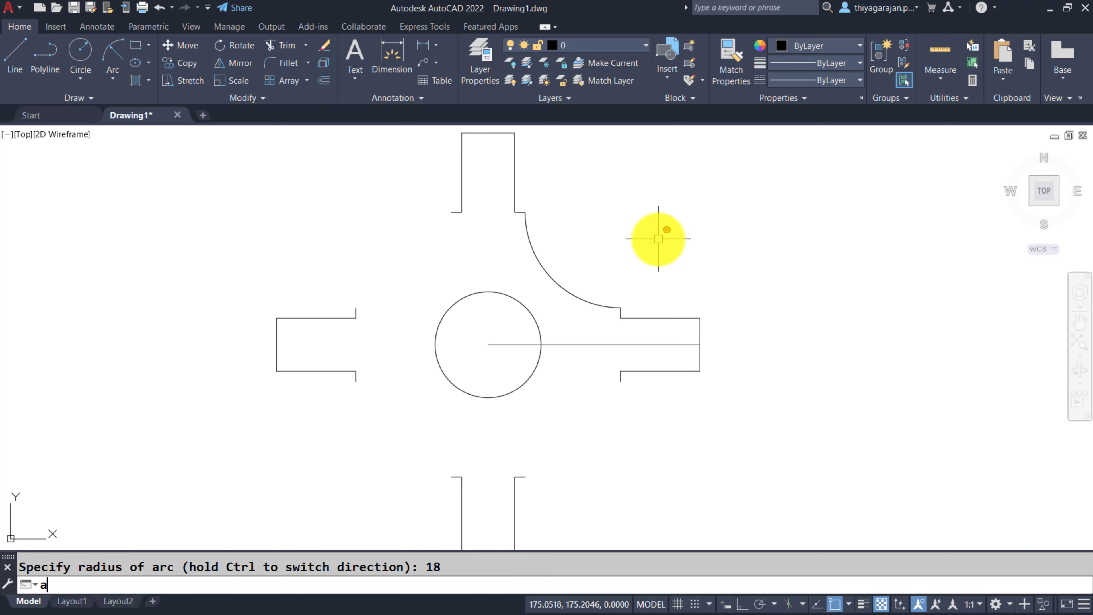
# Step: Create a polar array of the radius 18 arc about the circle's centre with 4 items
pyautogui.write('ar')
pyautogui.press('Return')
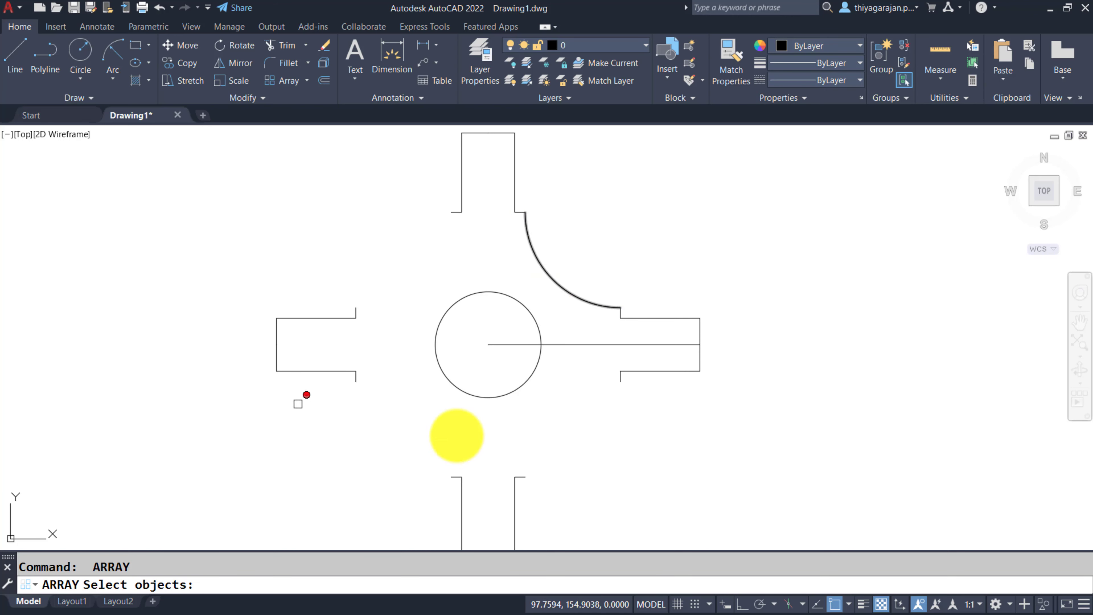
pyautogui.click(559, 286)
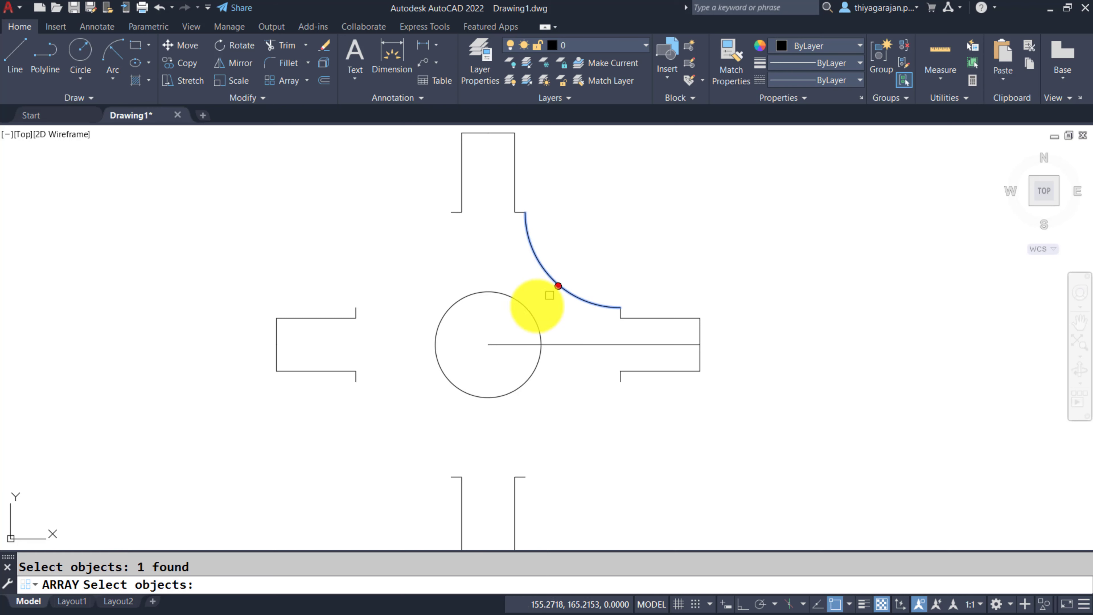
pyautogui.press('Return')
pyautogui.click(489, 584)
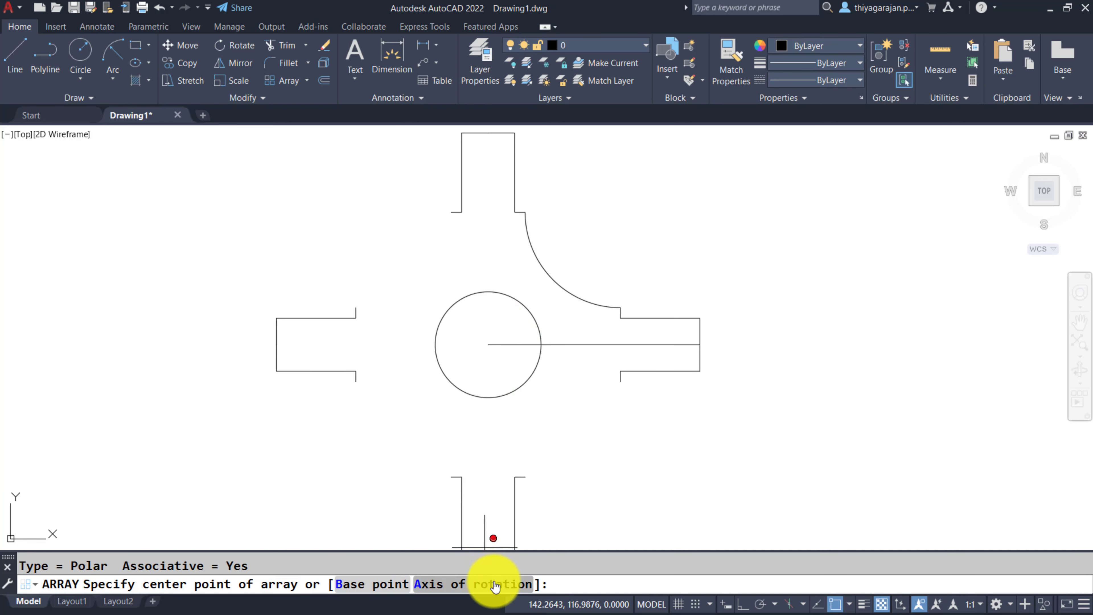
pyautogui.click(488, 344)
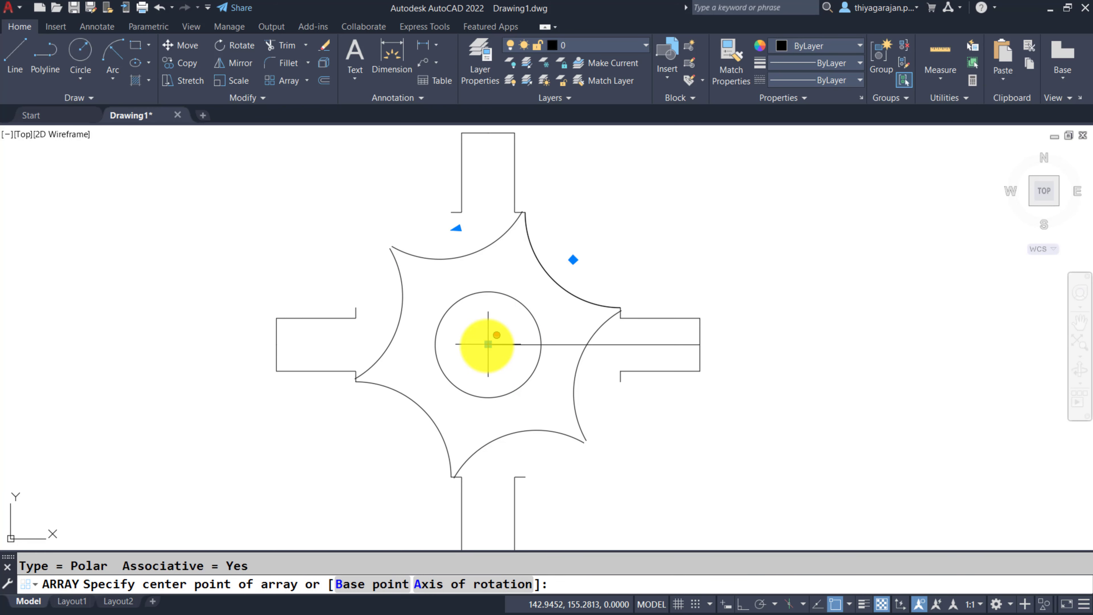
pyautogui.click(160, 48)
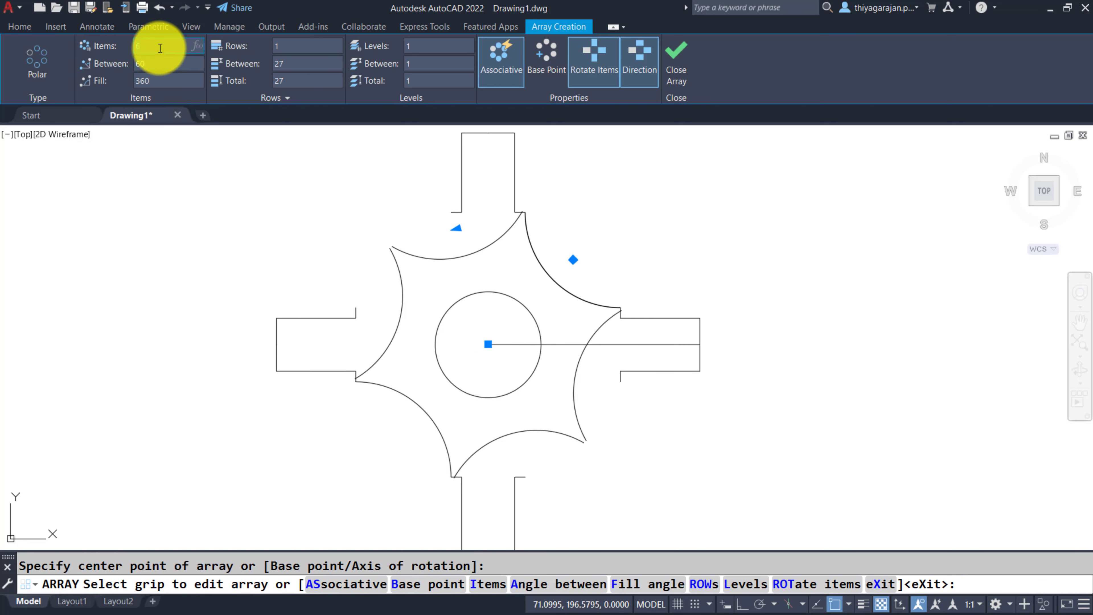
pyautogui.write('4')
pyautogui.press('Return')
pyautogui.press('Return')
# Step: Draw a circle concentric with the central circle, reaching out to the midpoints of the four arcs
pyautogui.write('c')
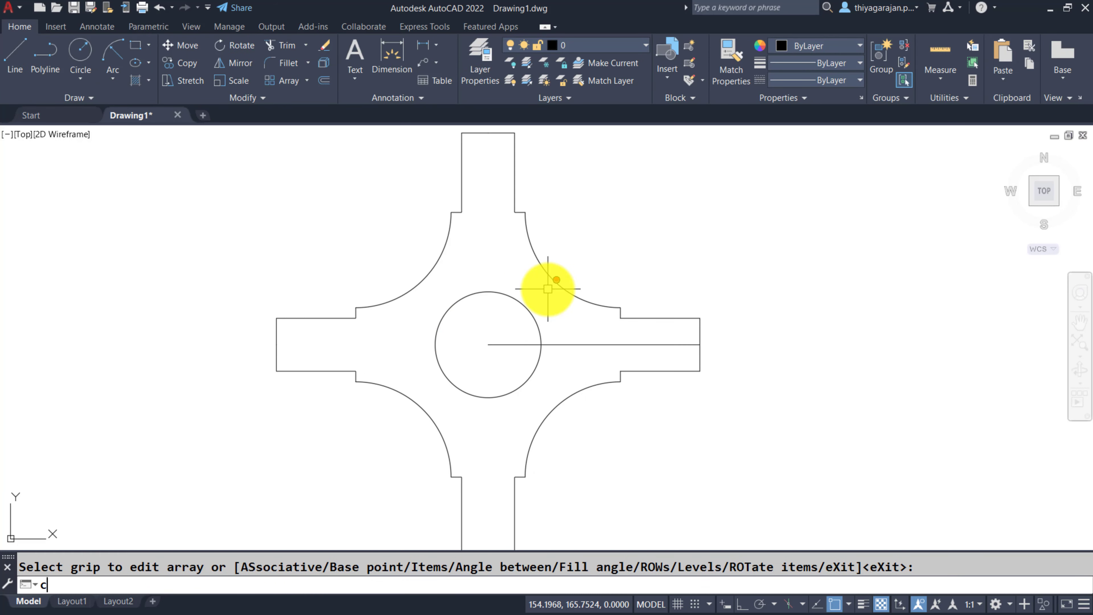
pyautogui.press('Return')
pyautogui.click(488, 344)
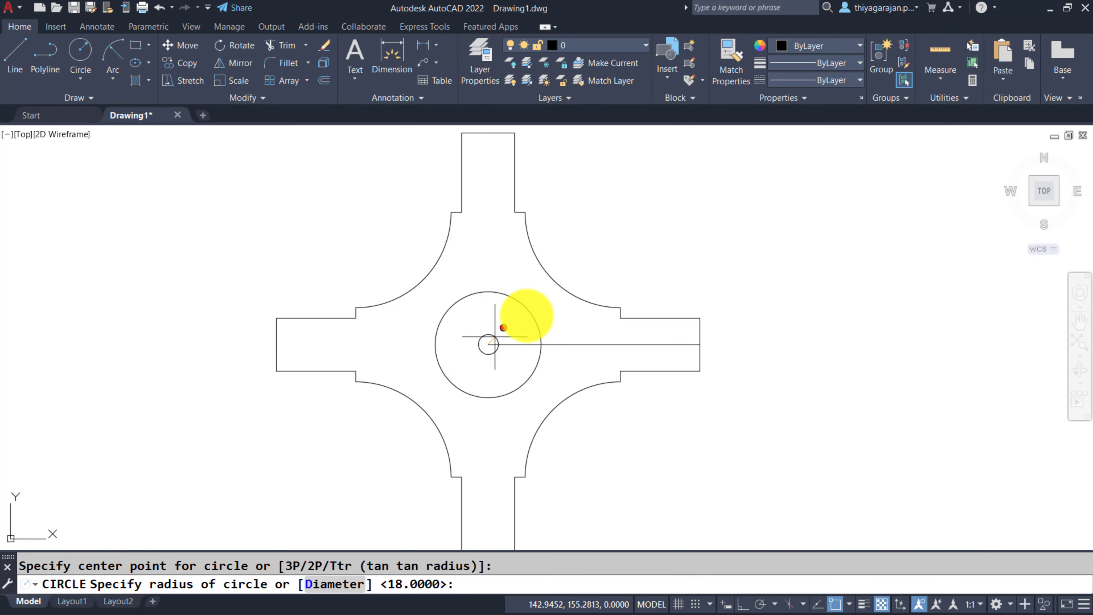
pyautogui.click(552, 279)
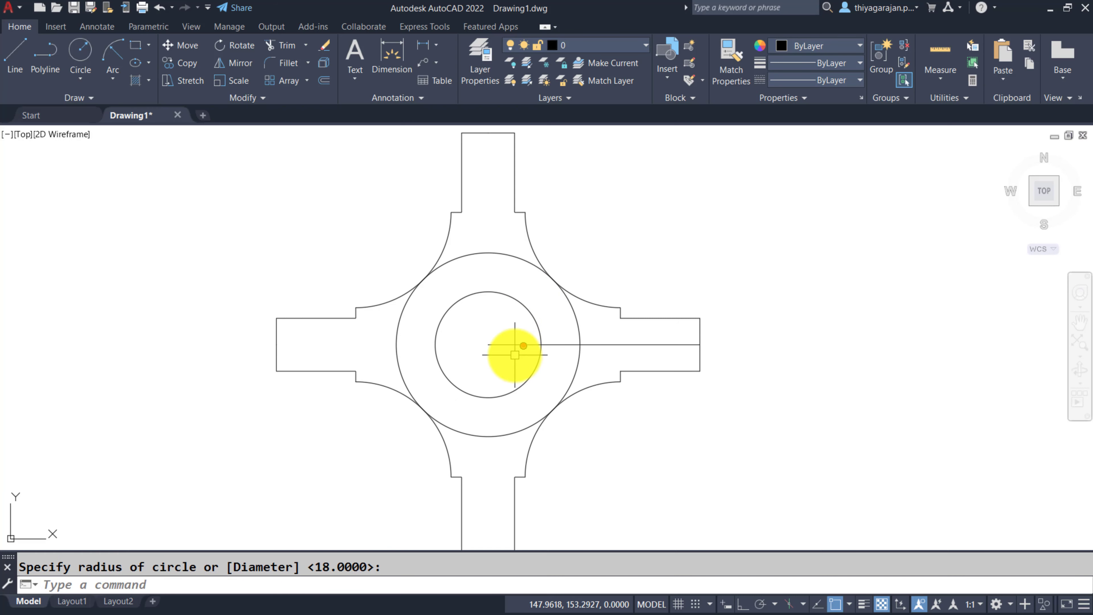
pyautogui.write('c')
pyautogui.press('Return')
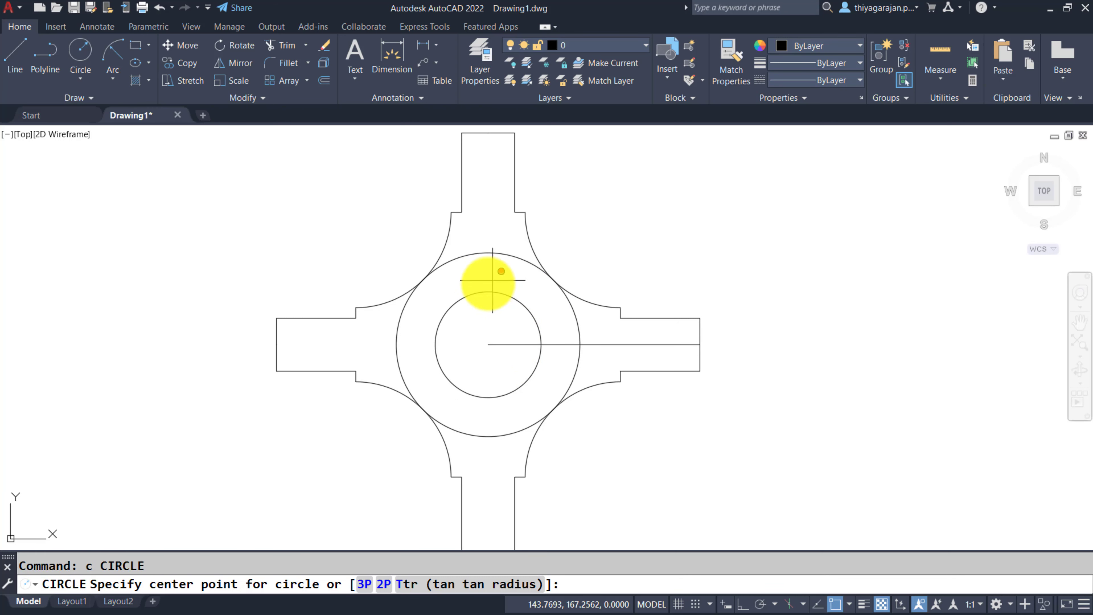
pyautogui.press('Escape')
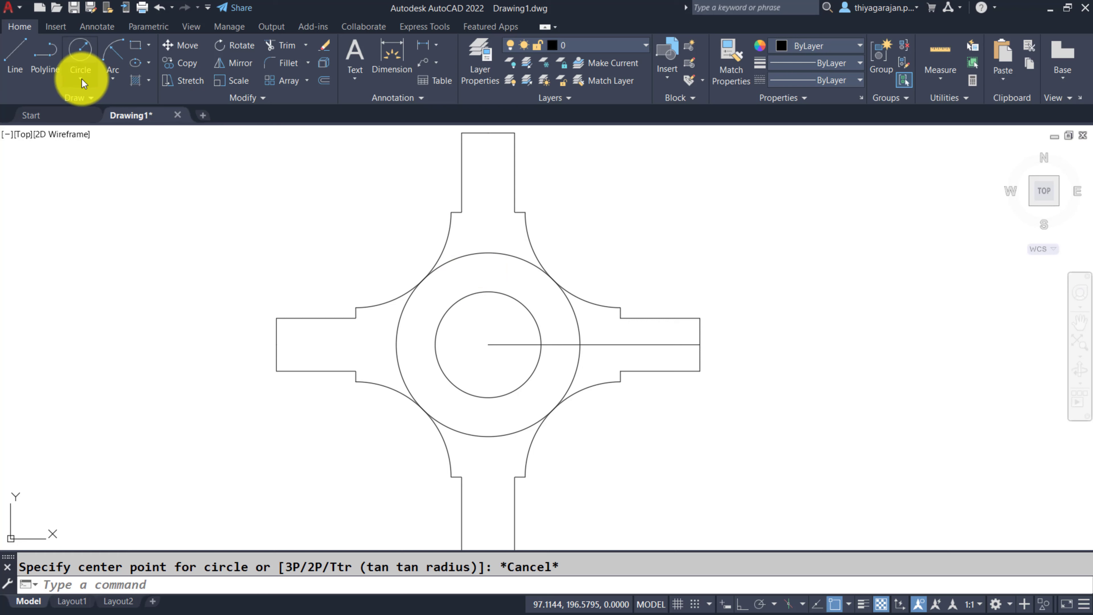
# Step: Draw a two-point circle between the top of the outer concentric circle and the top of the inner circle
pyautogui.click(81, 79)
pyautogui.click(98, 166)
pyautogui.click(488, 253)
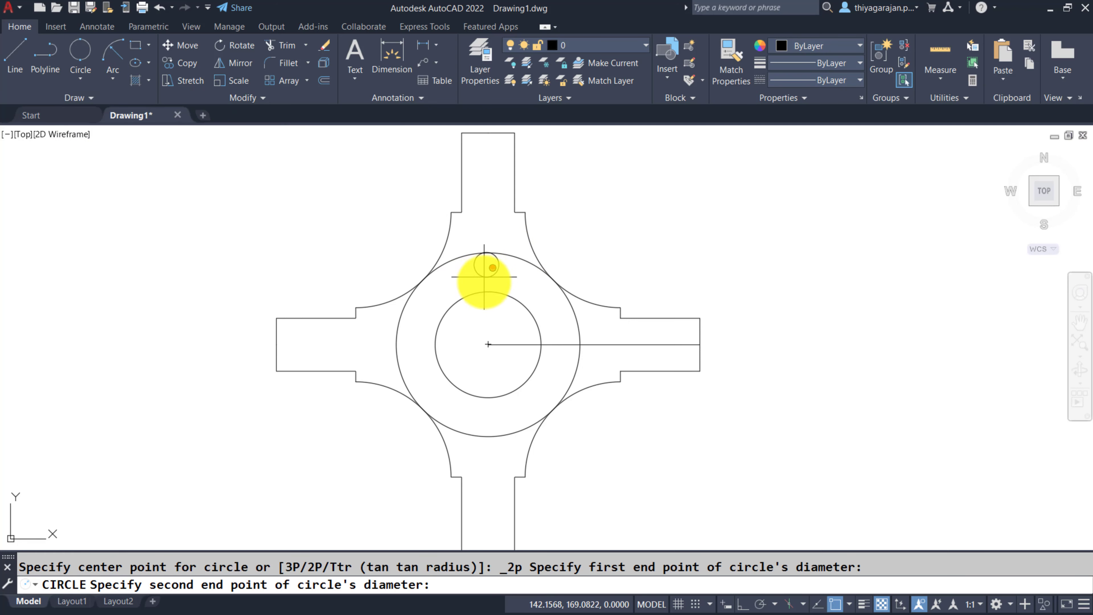
pyautogui.click(487, 292)
# Step: Create a polar array of the small two-point circle about the central circle's centre with 4 items over 360 degrees
pyautogui.write('a')
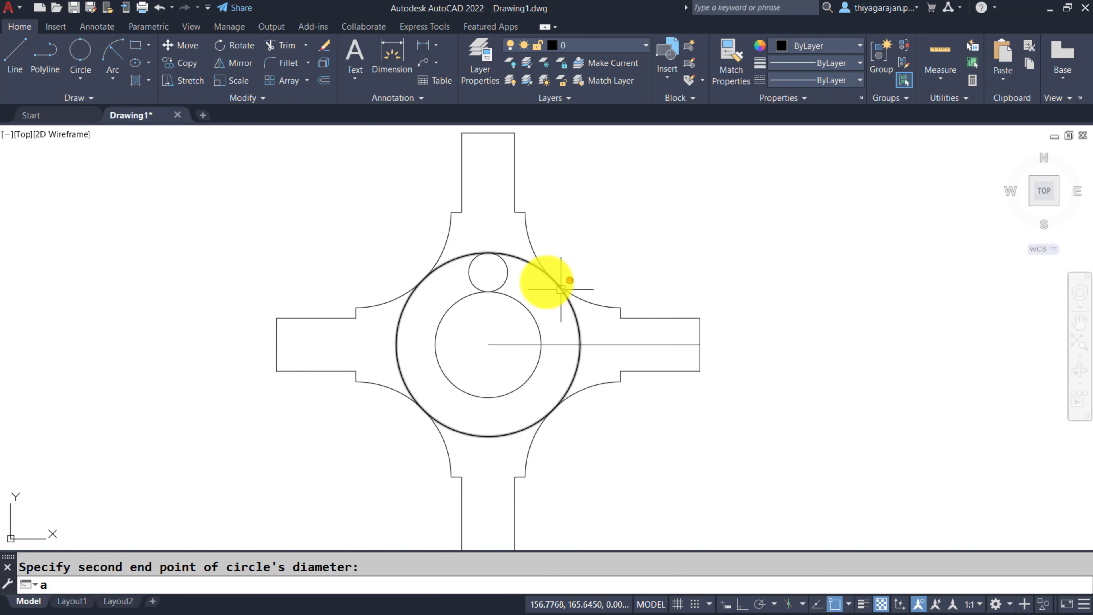
pyautogui.write('r')
pyautogui.press('Return')
pyautogui.click(506, 276)
pyautogui.press('Return')
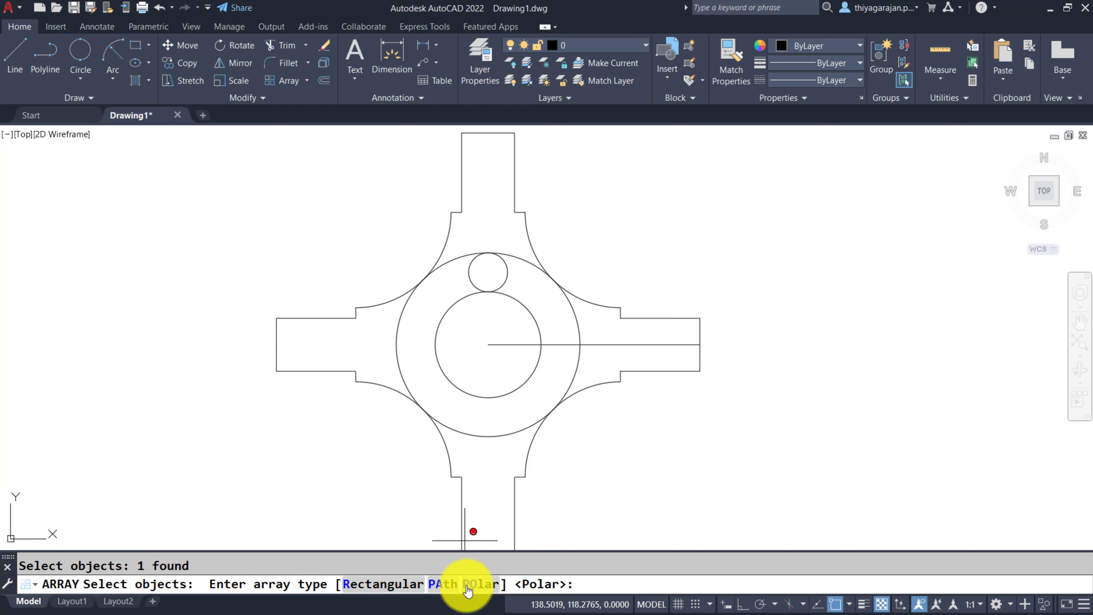
pyautogui.click(468, 588)
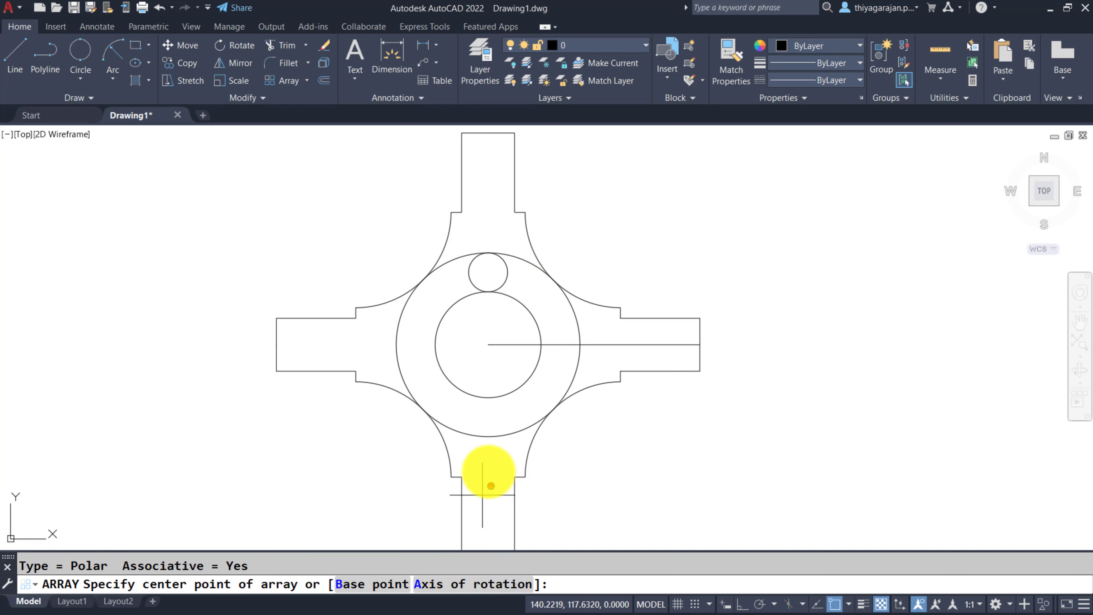
pyautogui.click(488, 344)
pyautogui.click(679, 82)
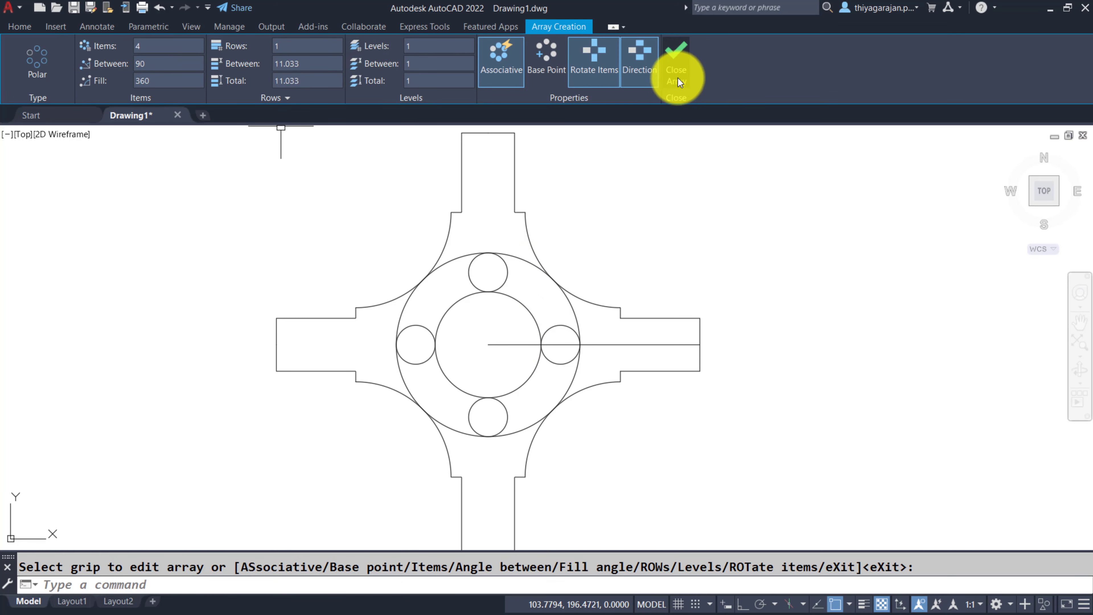
pyautogui.press('Return')
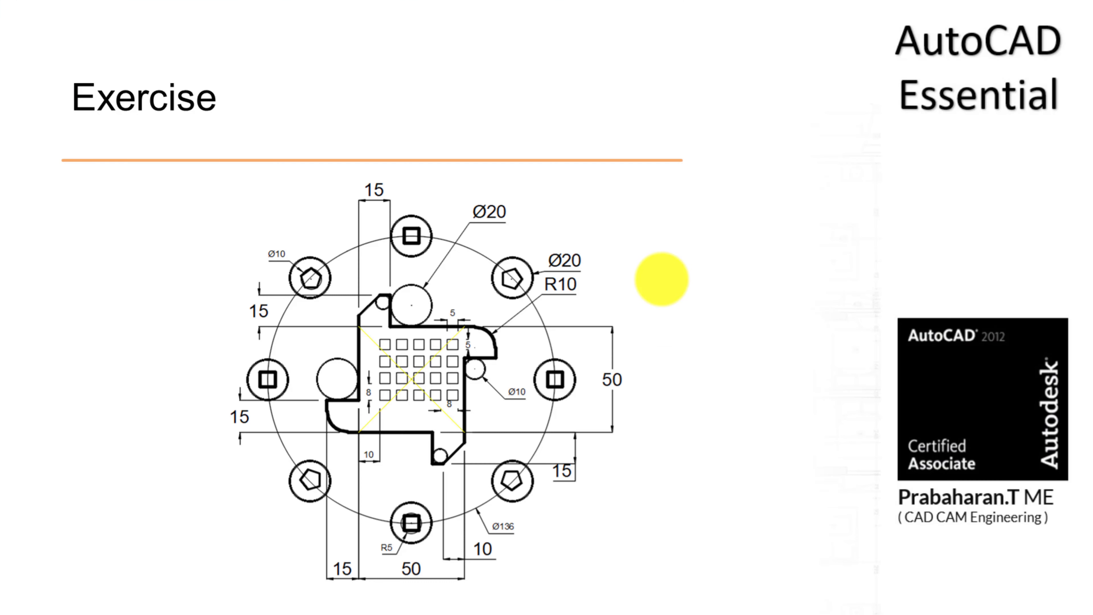
pyautogui.press('pagedown')
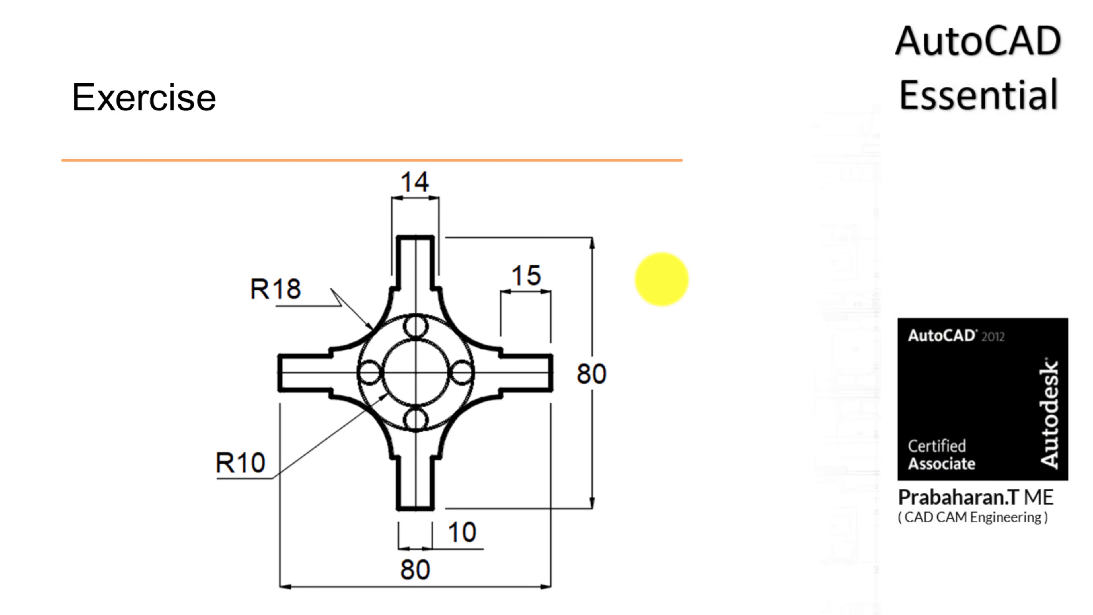
pyautogui.press('pageup')
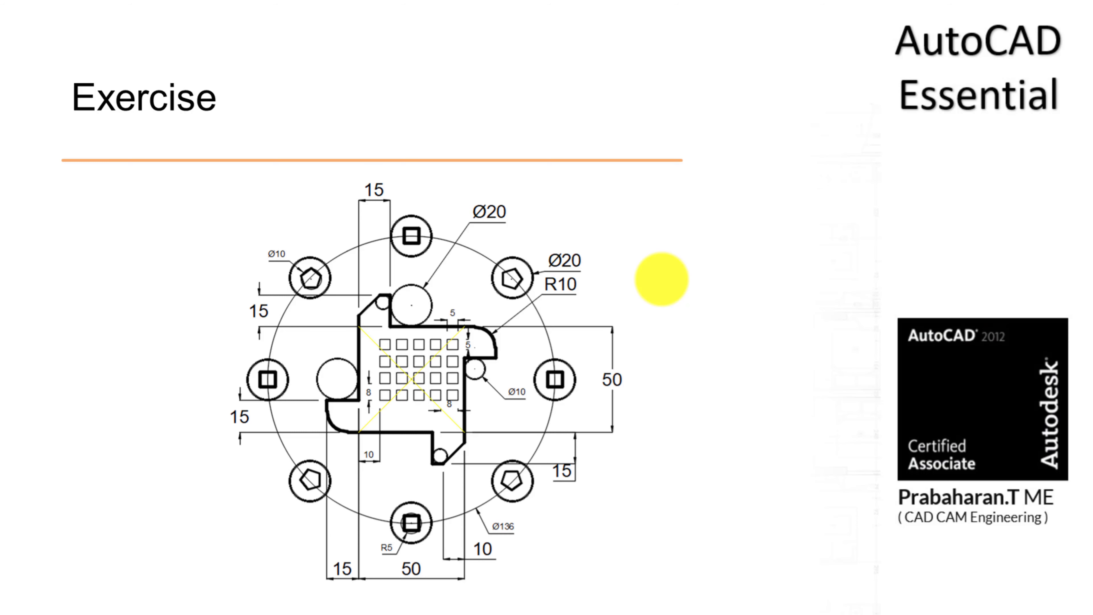
pyautogui.press('pagedown')
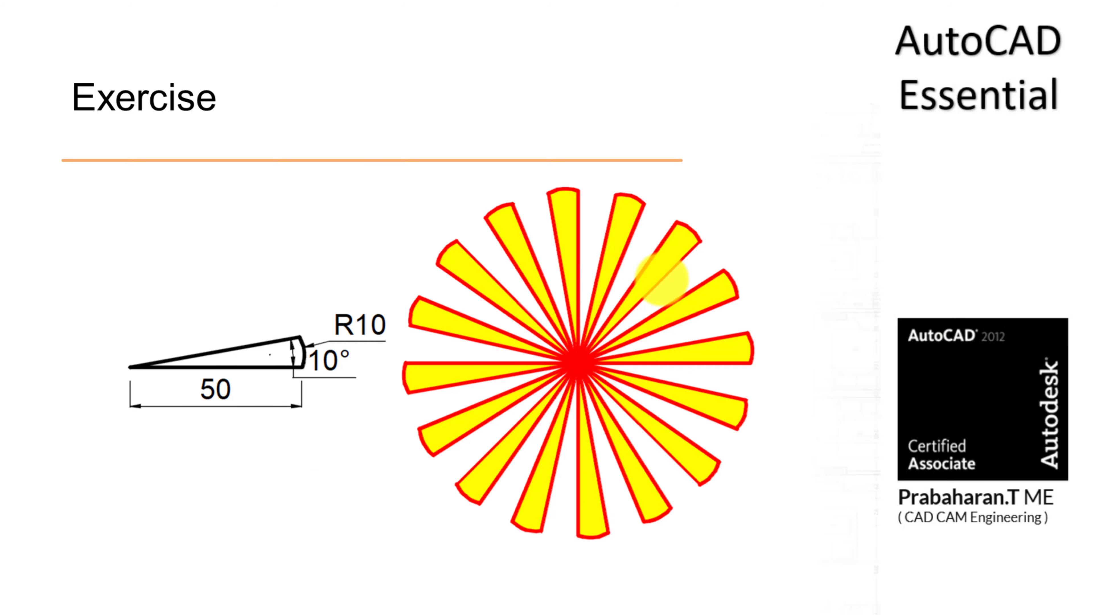
pyautogui.press('pagedown')
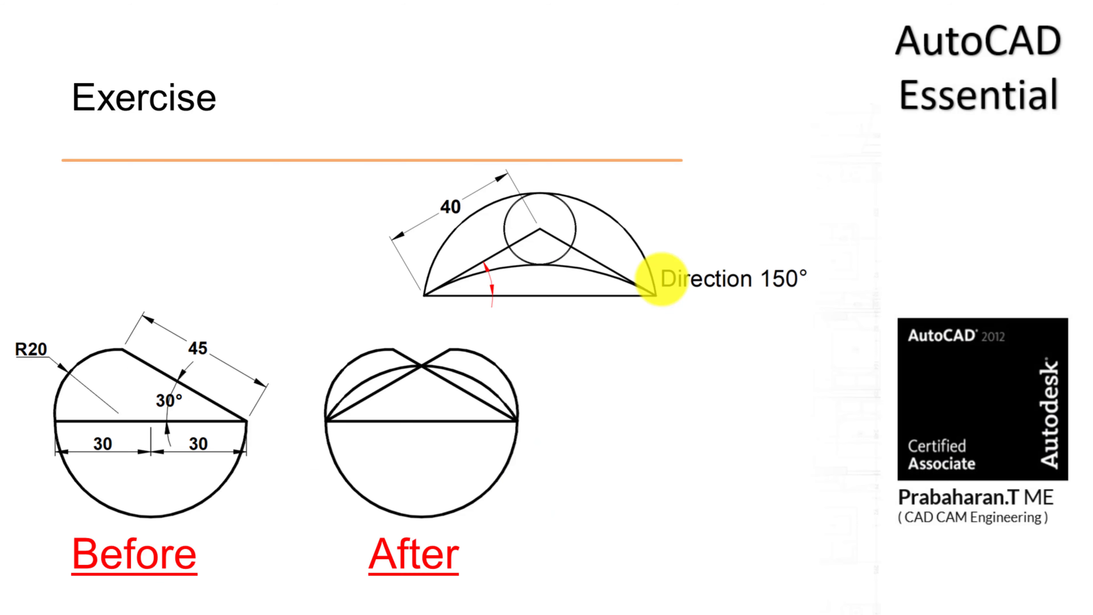
pyautogui.press('pagedown')
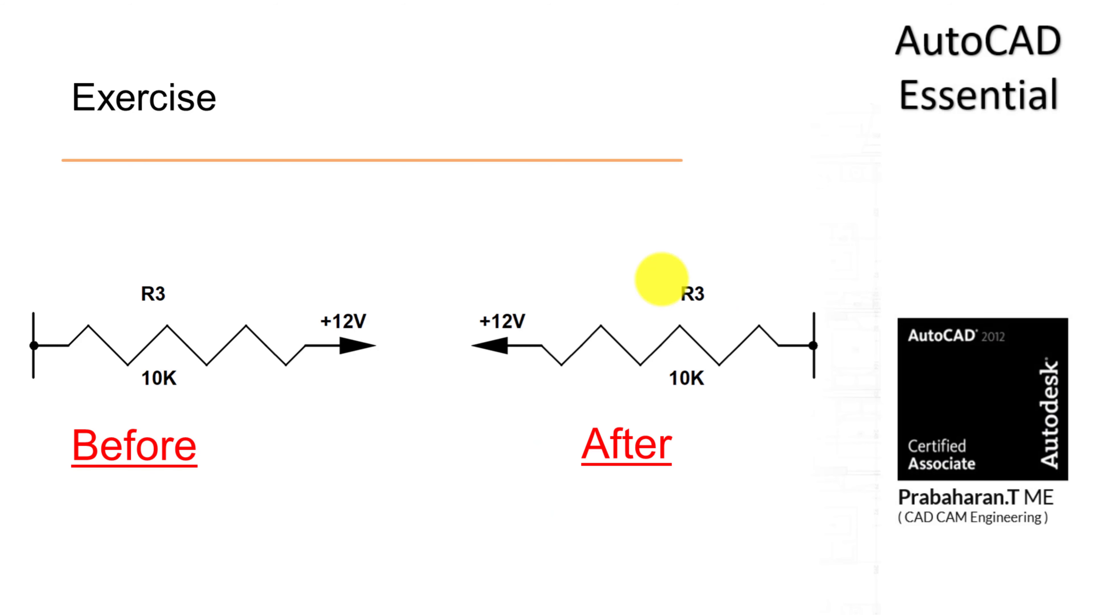